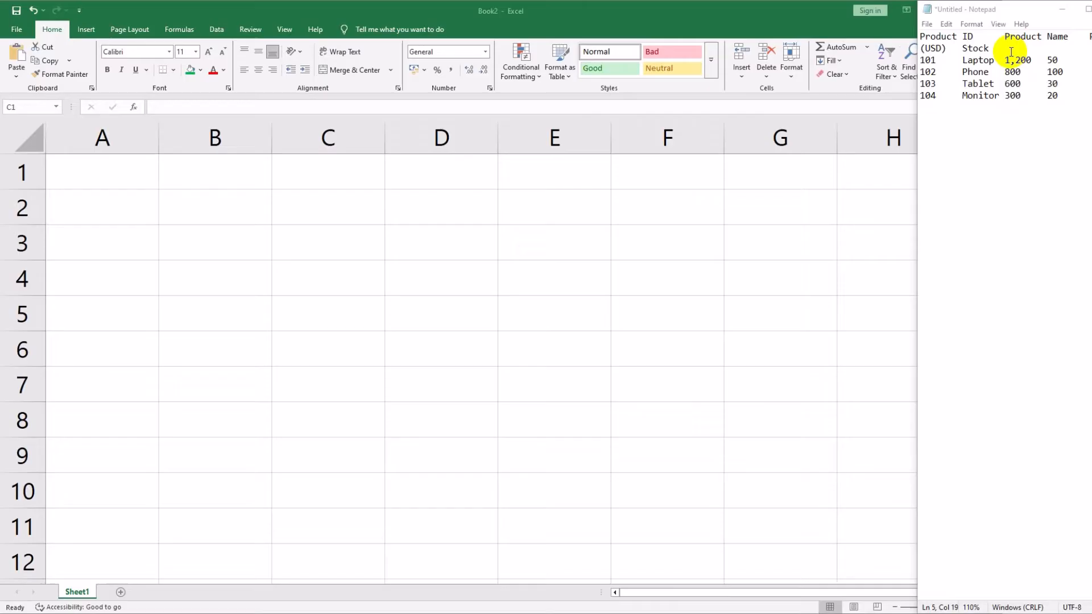
Copy the heading "Product ID" from the Notepad text into cell A1 of the Excel sheet
drag(974, 36, 892, 37)
key(ctrl+c)
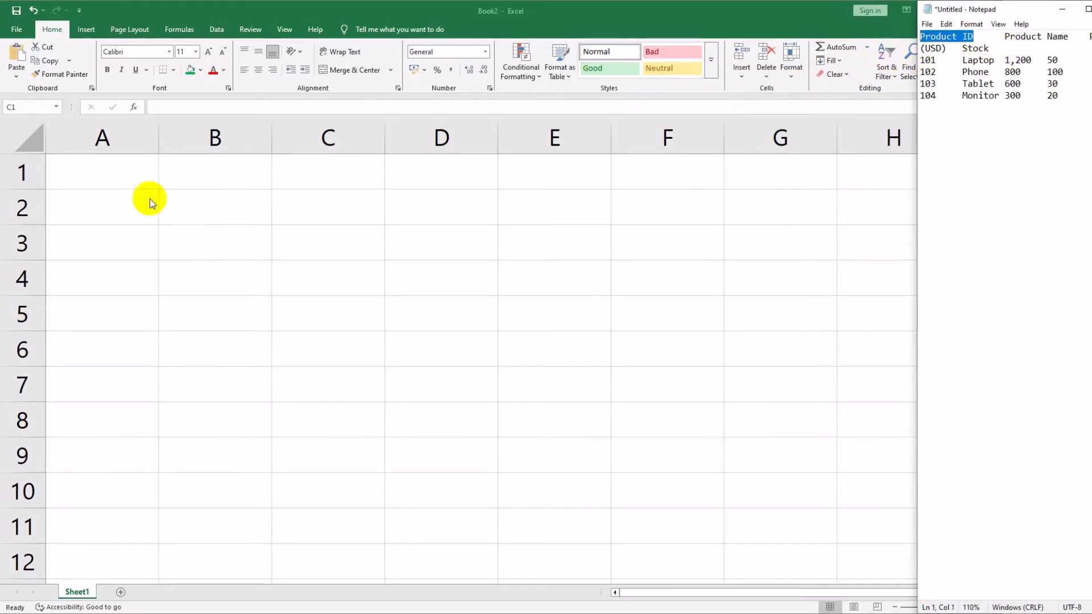
click(83, 169)
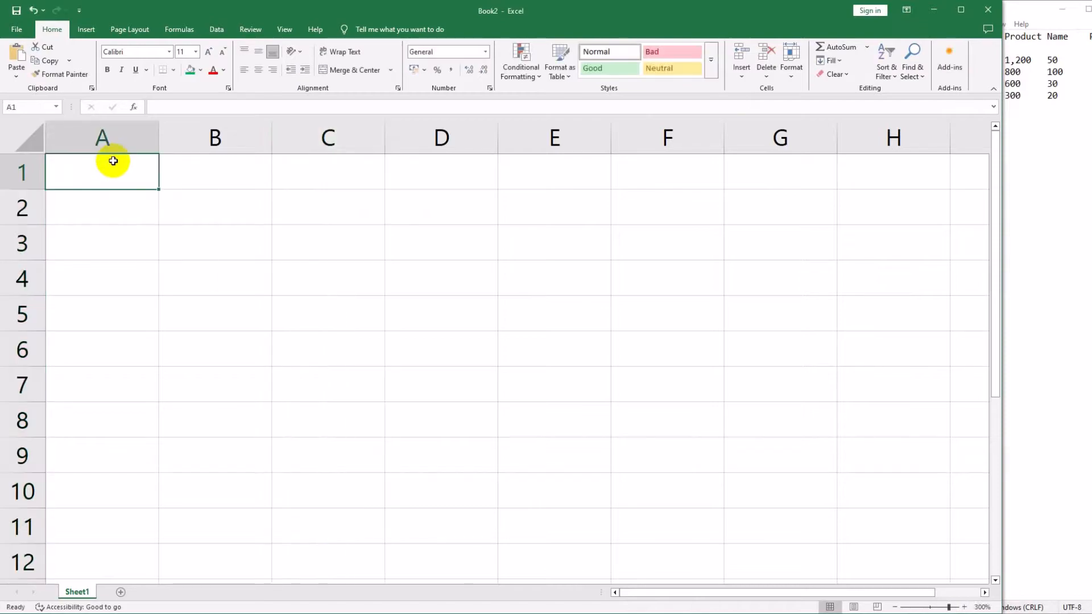
key(ctrl+v)
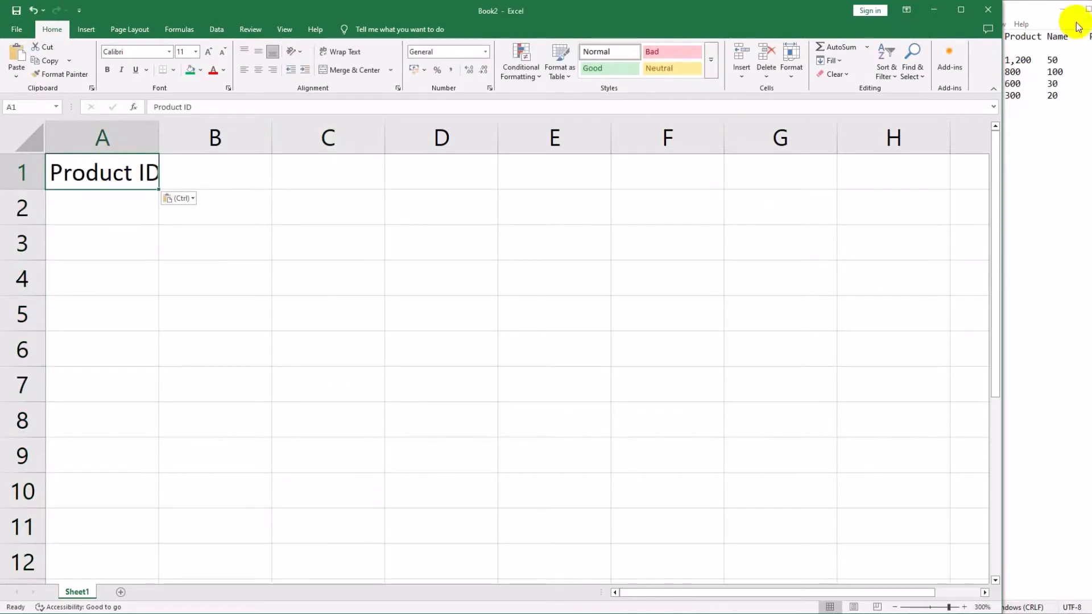
Copy the heading "Product Name" from Notepad into cell B1 and widen columns A and B to fit their headings
click(1060, 139)
click(251, 170)
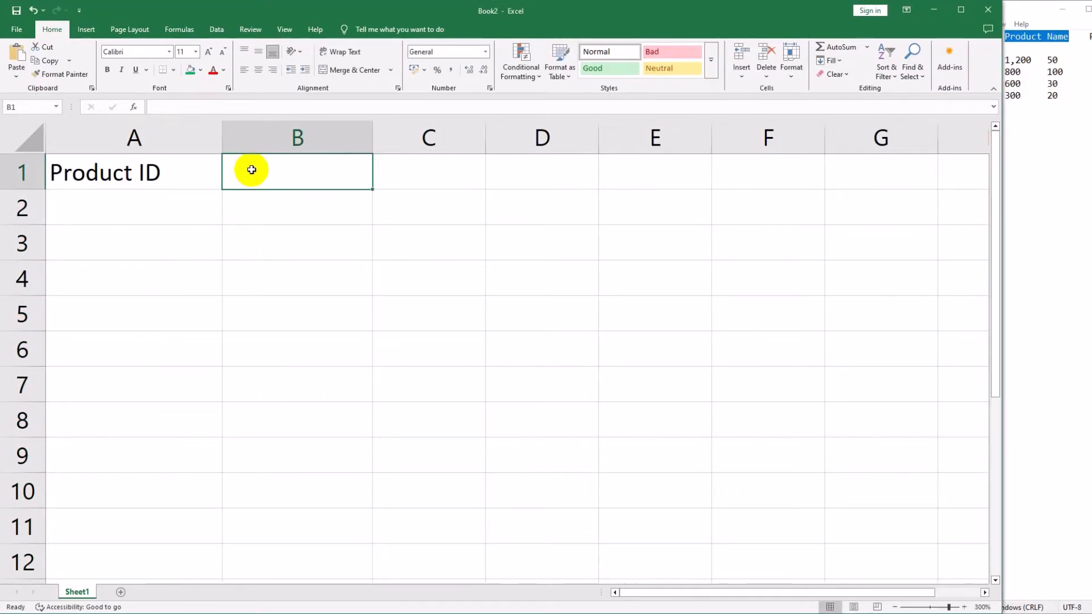
text(Product Name)
drag(370, 131, 392, 134)
Copy the heading "Price (USD)" from Notepad into cell C1 and widen column C
click(1074, 135)
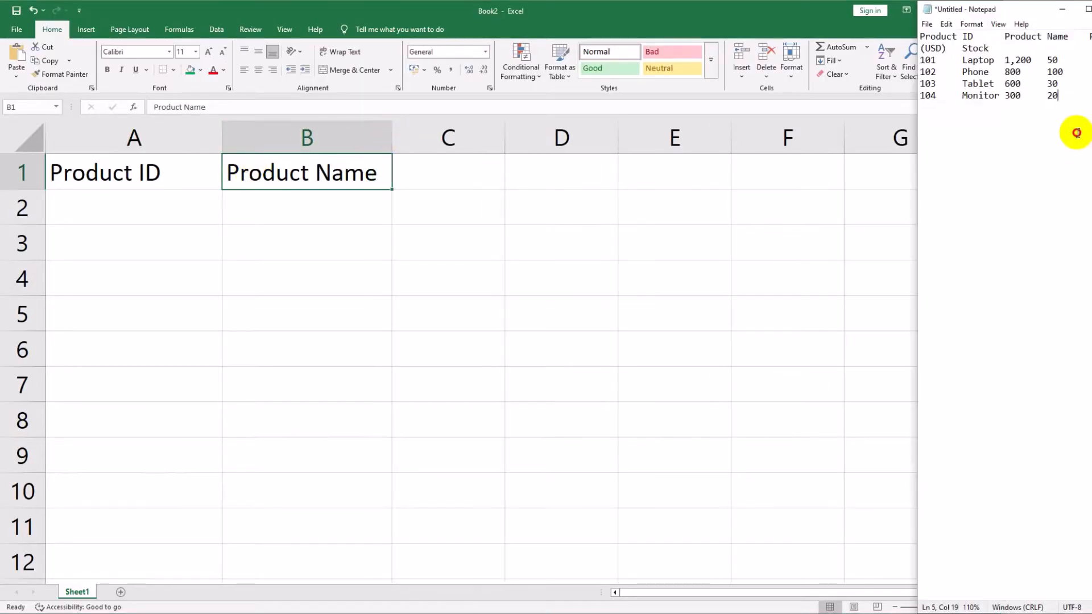
drag(1090, 37, 944, 49)
key(ctrl+c)
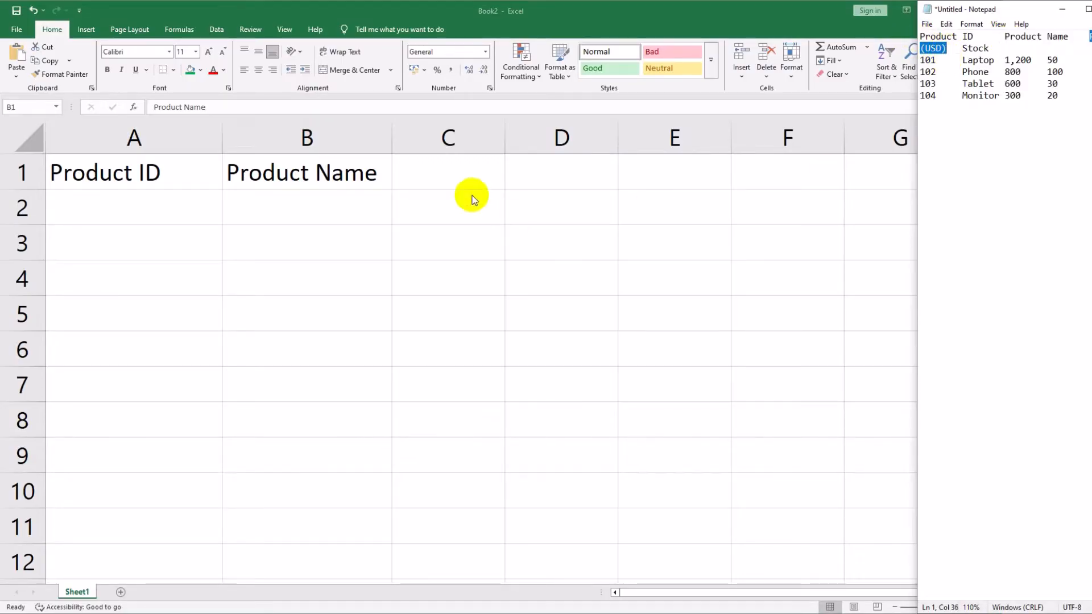
click(458, 179)
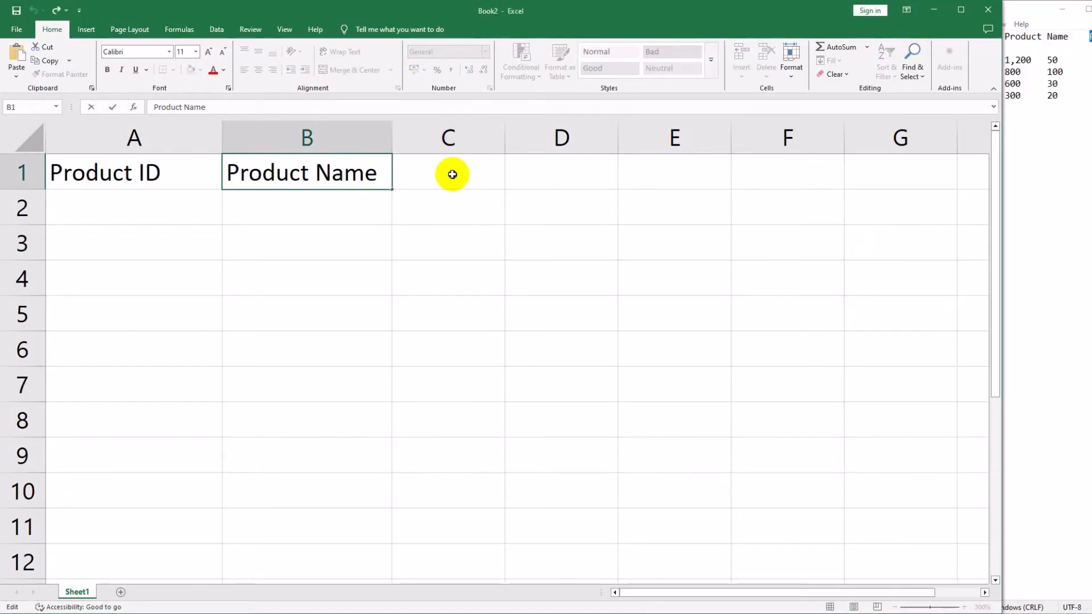
click(453, 175)
drag(504, 127, 541, 131)
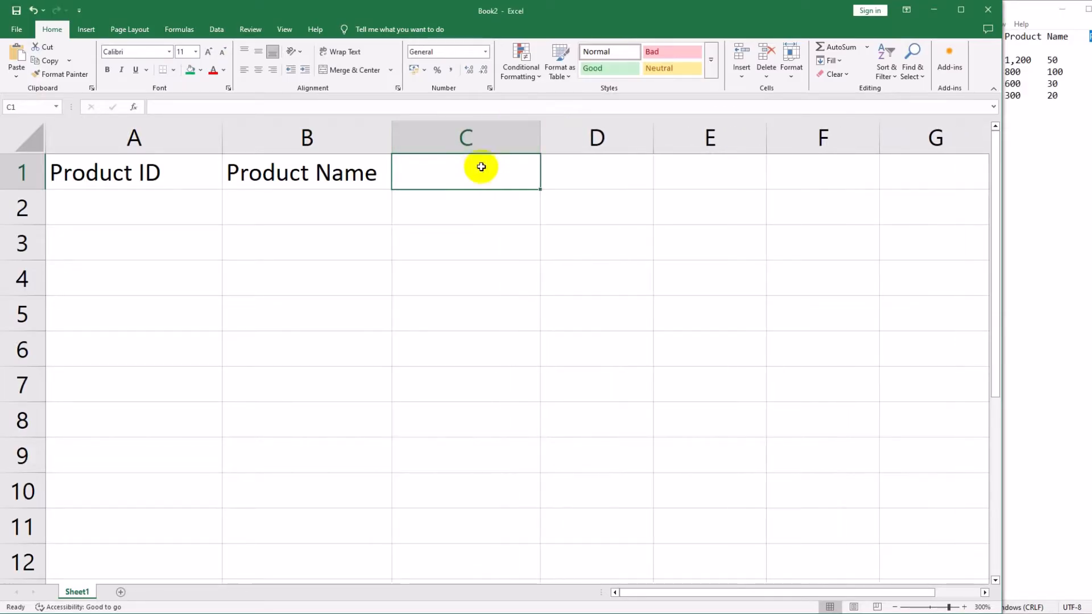
key(ctrl+v)
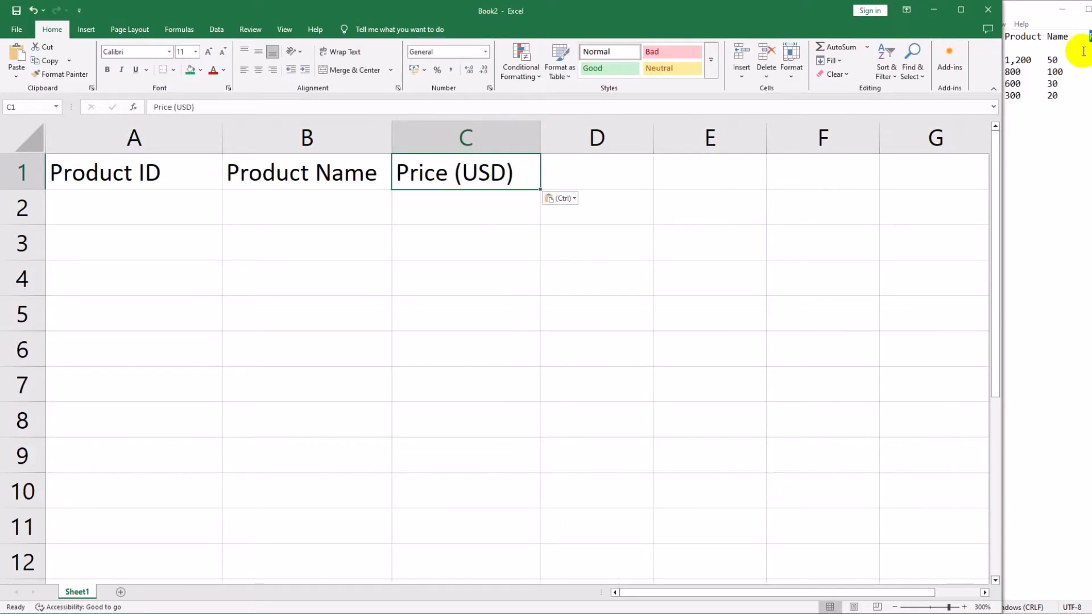
Copy the heading "Stock" from Notepad into cell D1 and widen column D
click(1065, 134)
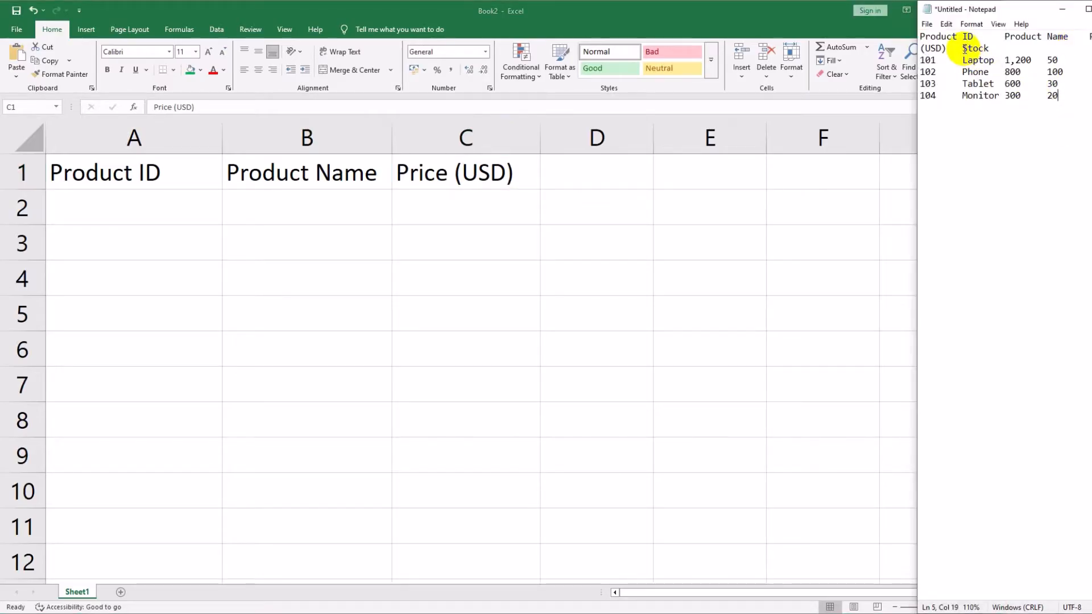
drag(962, 49, 991, 49)
key(ctrl+c)
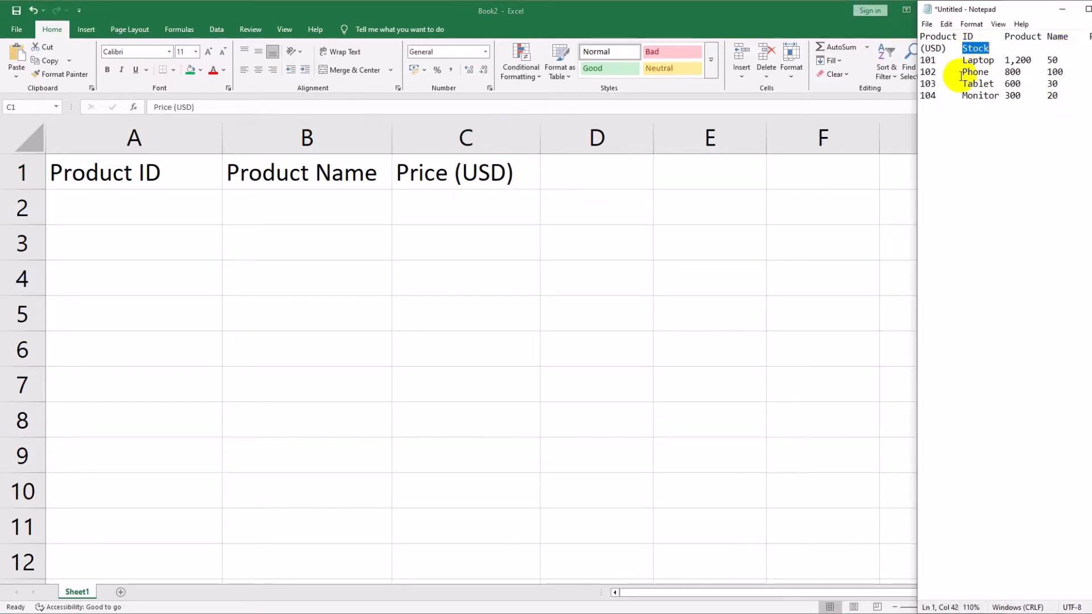
click(600, 182)
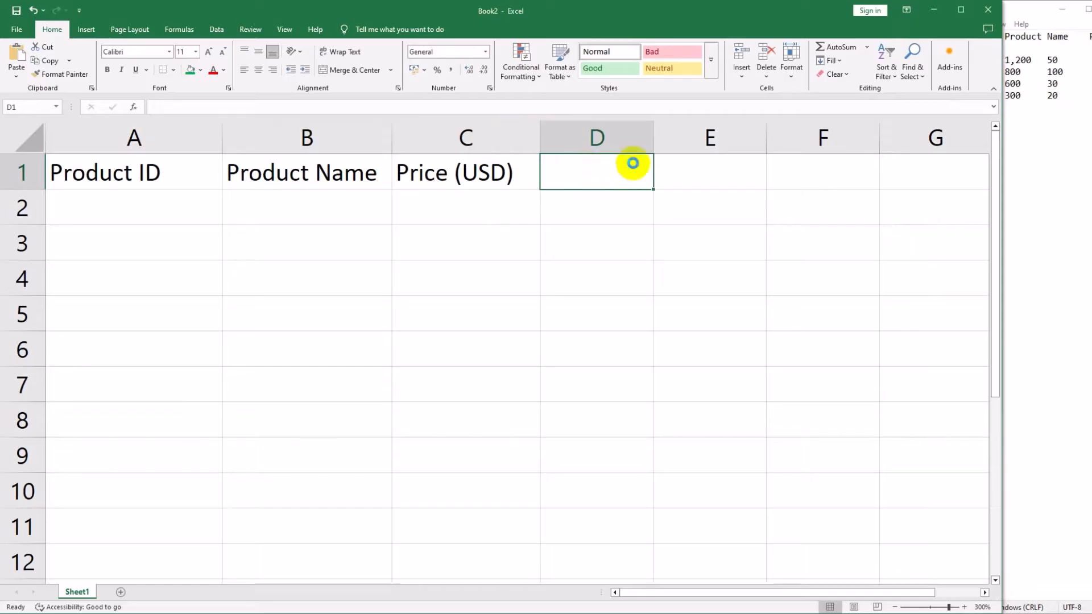
key(ctrl+v)
drag(652, 131, 689, 128)
Copy the whole Laptop line (101, Laptop, 1,200, 50) from Notepad into row 2, starting at cell A2
click(1085, 154)
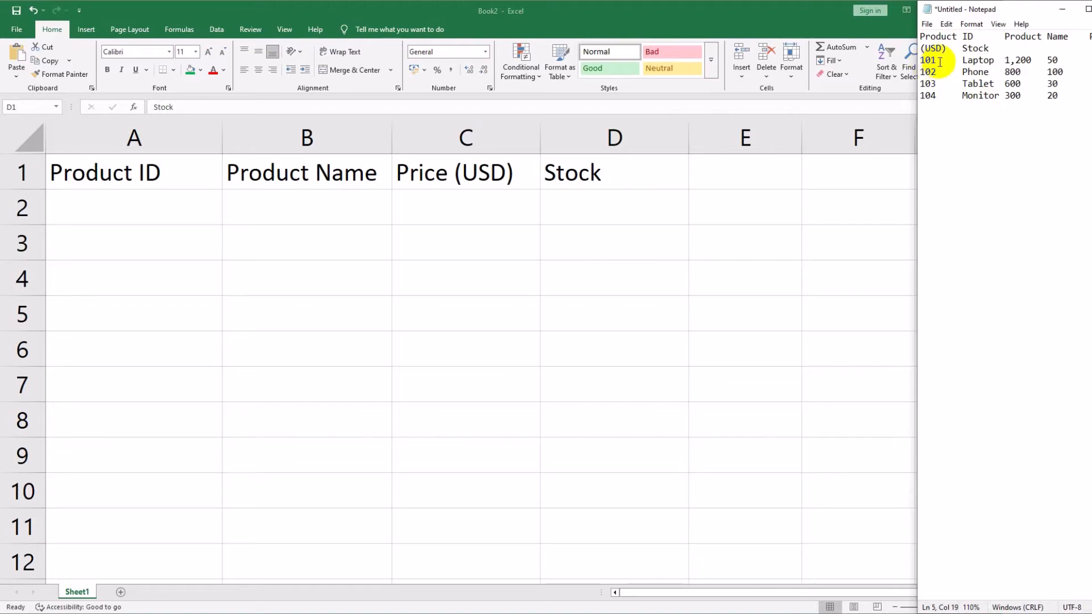
drag(940, 62, 920, 59)
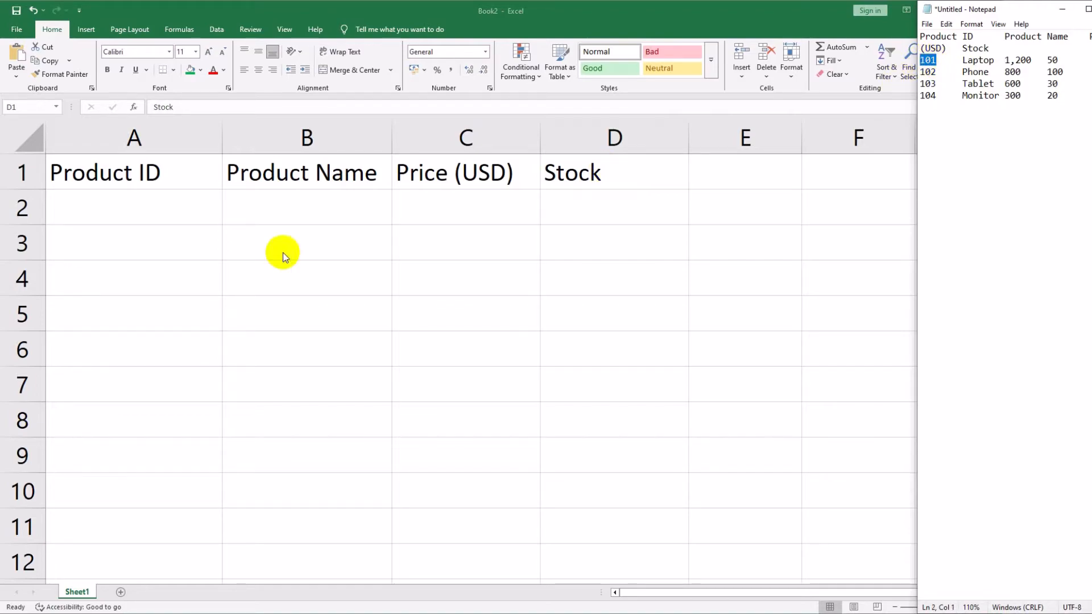
drag(1058, 60, 913, 61)
key(ctrl+c)
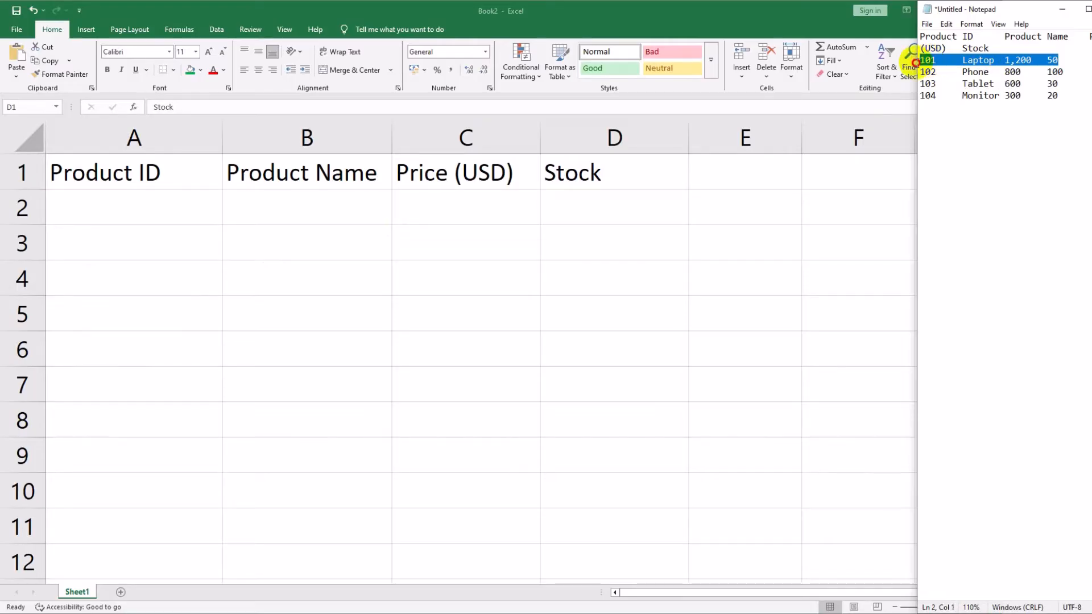
click(129, 207)
click(127, 207)
key(ctrl+v)
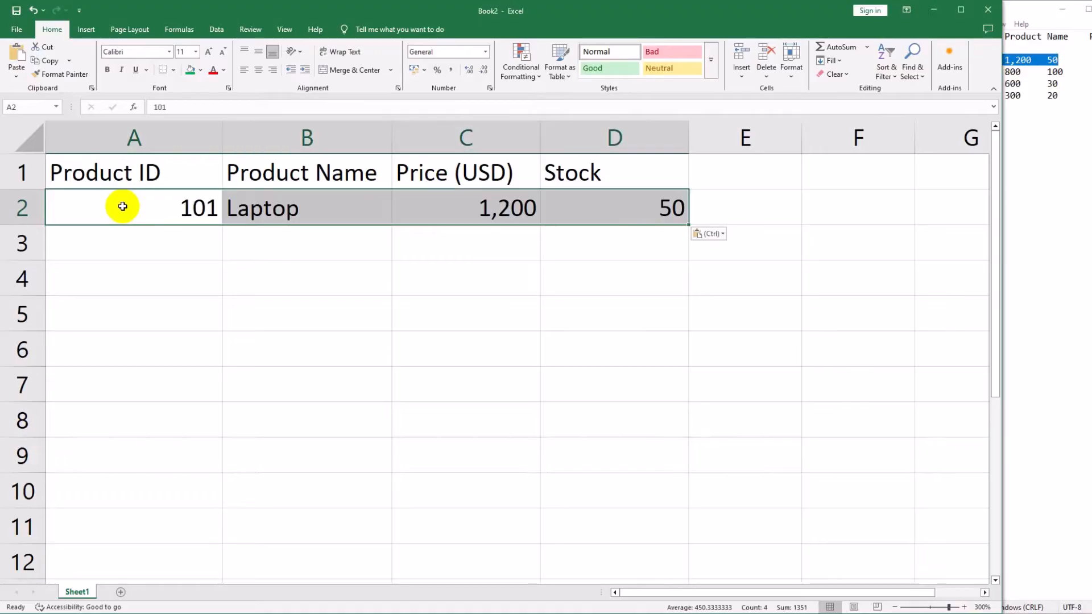
Left-align the product ID 101 in cell A2
click(176, 213)
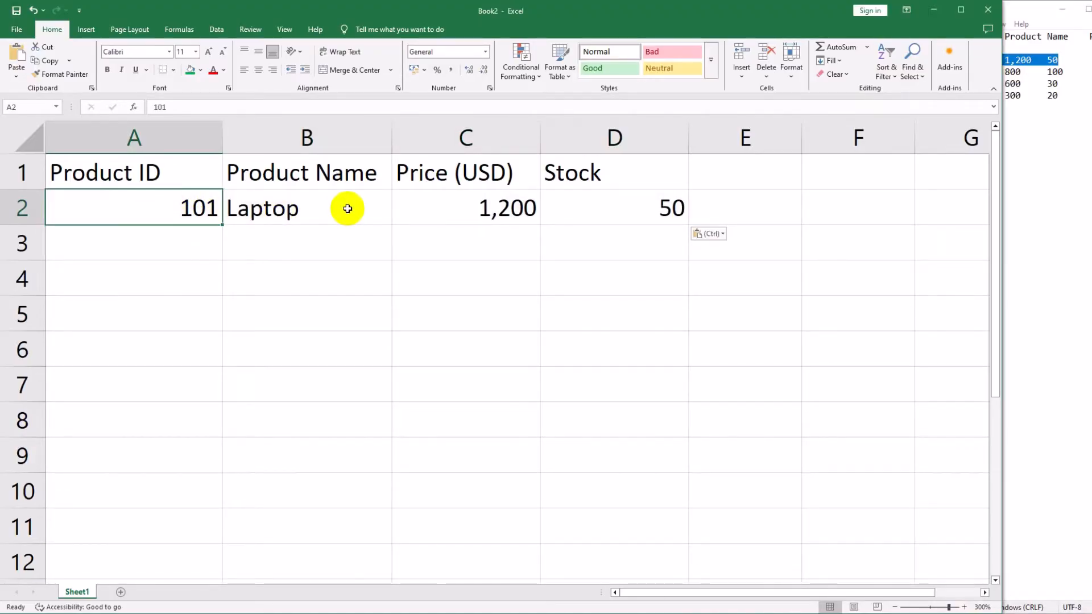
click(245, 53)
click(276, 58)
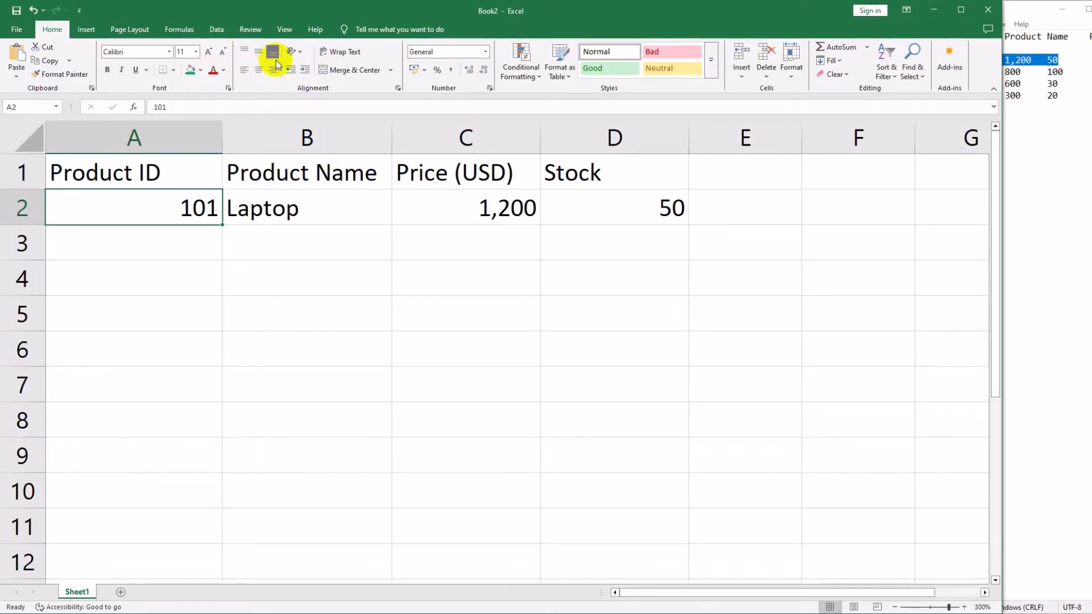
click(244, 69)
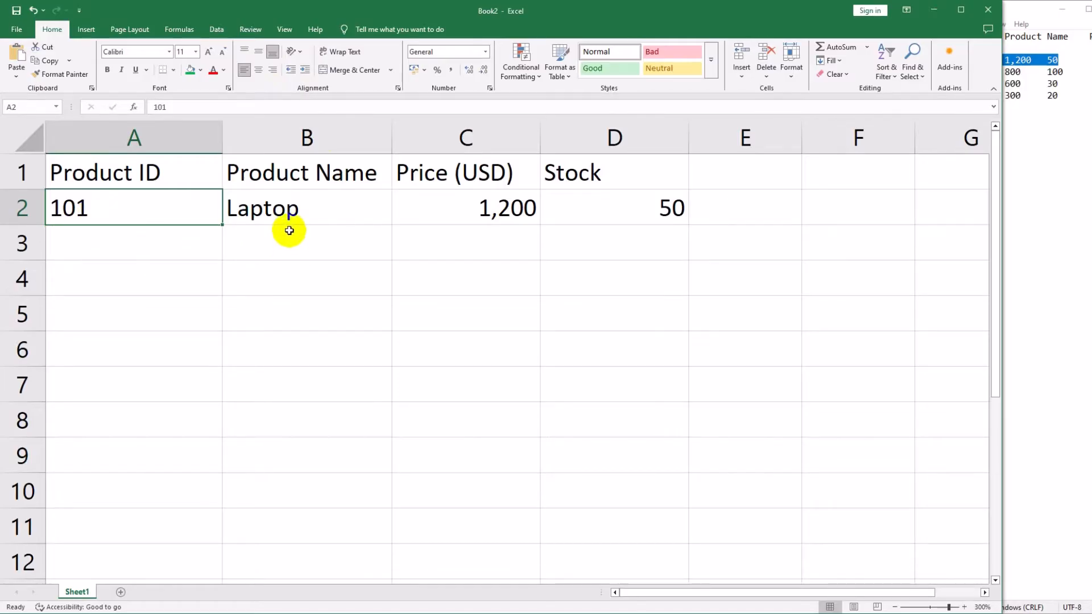
Copy the Phone line (102, Phone, 800, 100) from Notepad into row 3 and left-align its product ID in A3
click(1072, 72)
drag(1072, 72, 920, 75)
key(ctrl+c)
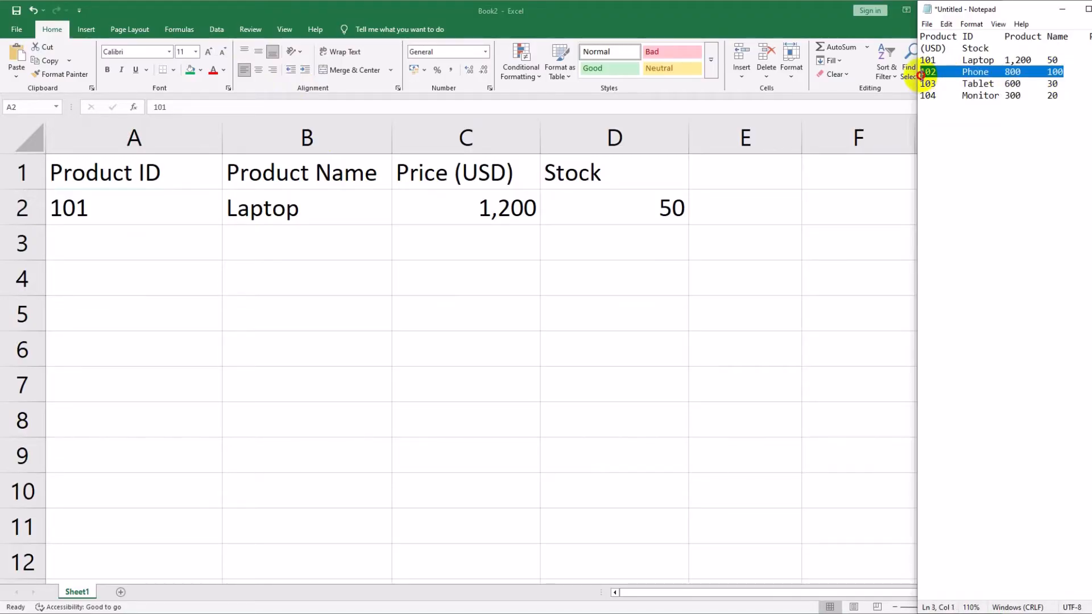
click(134, 240)
click(132, 243)
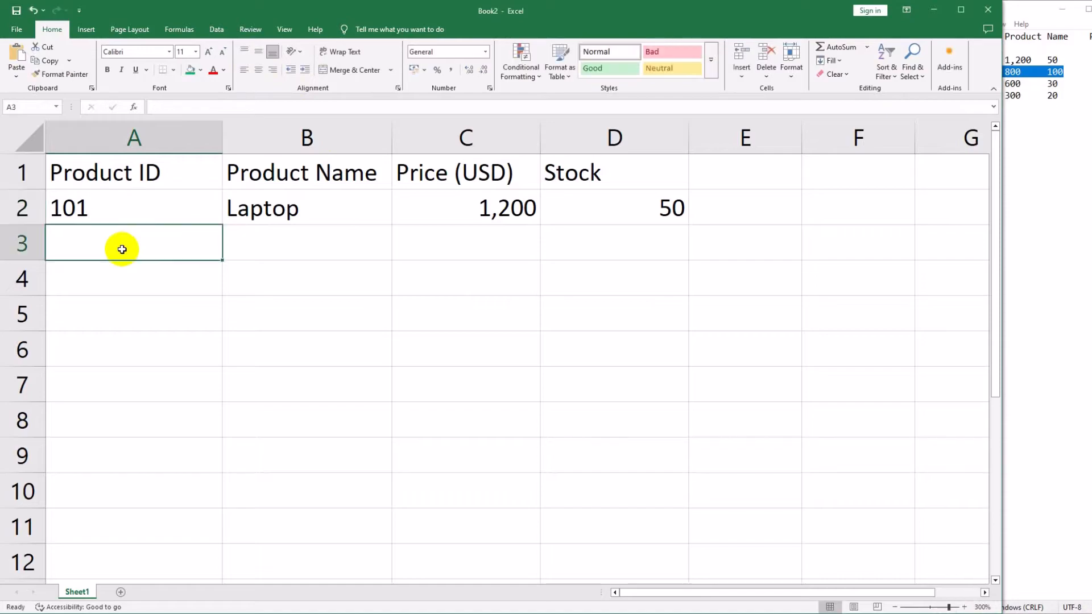
key(ctrl+v)
click(139, 242)
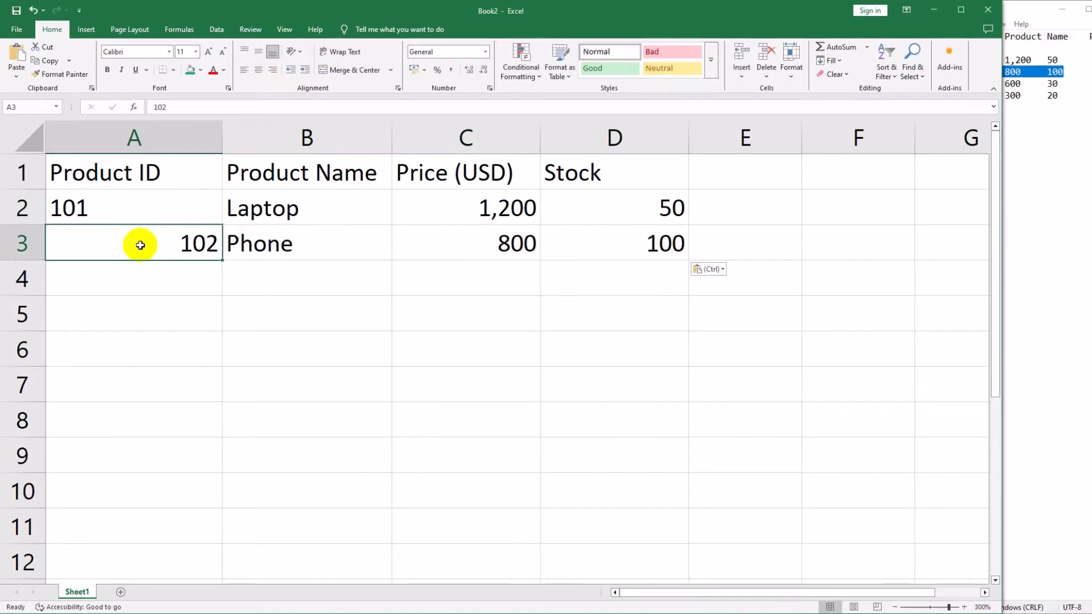
click(244, 71)
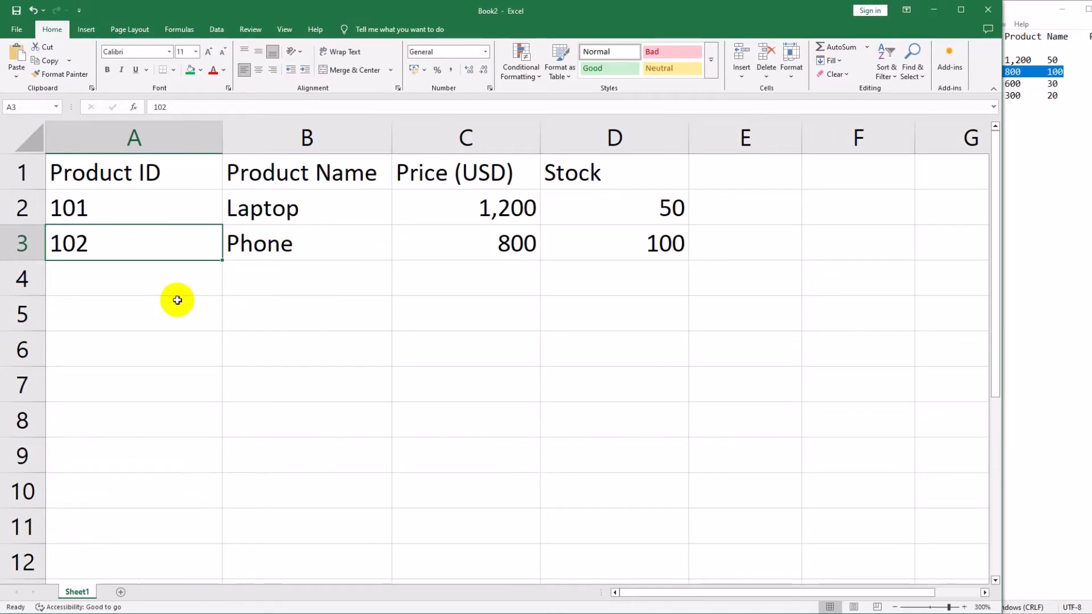
click(660, 172)
click(117, 165)
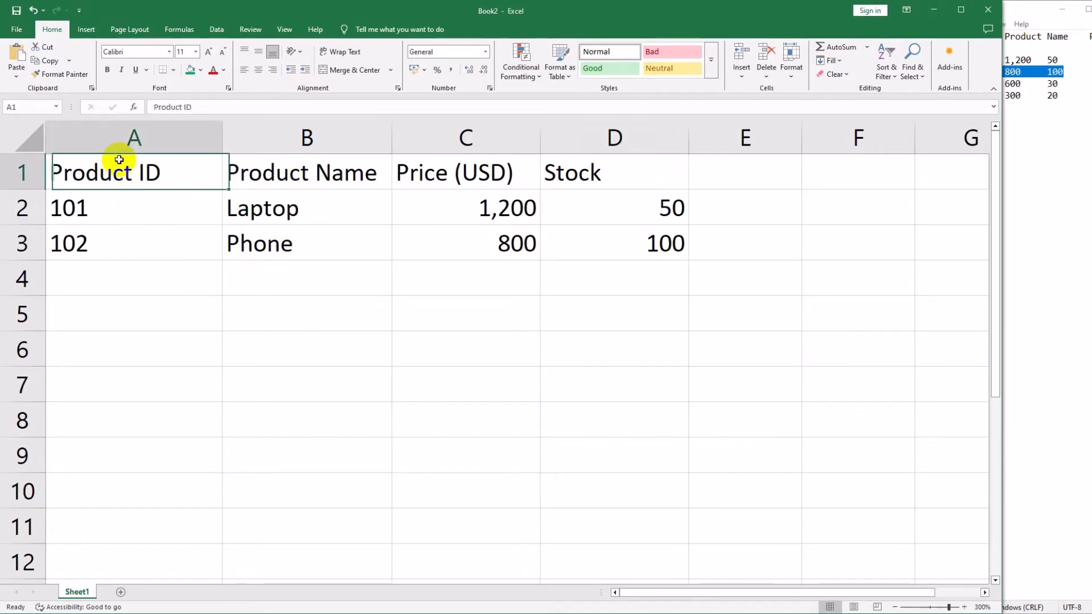
drag(89, 164, 642, 163)
click(126, 273)
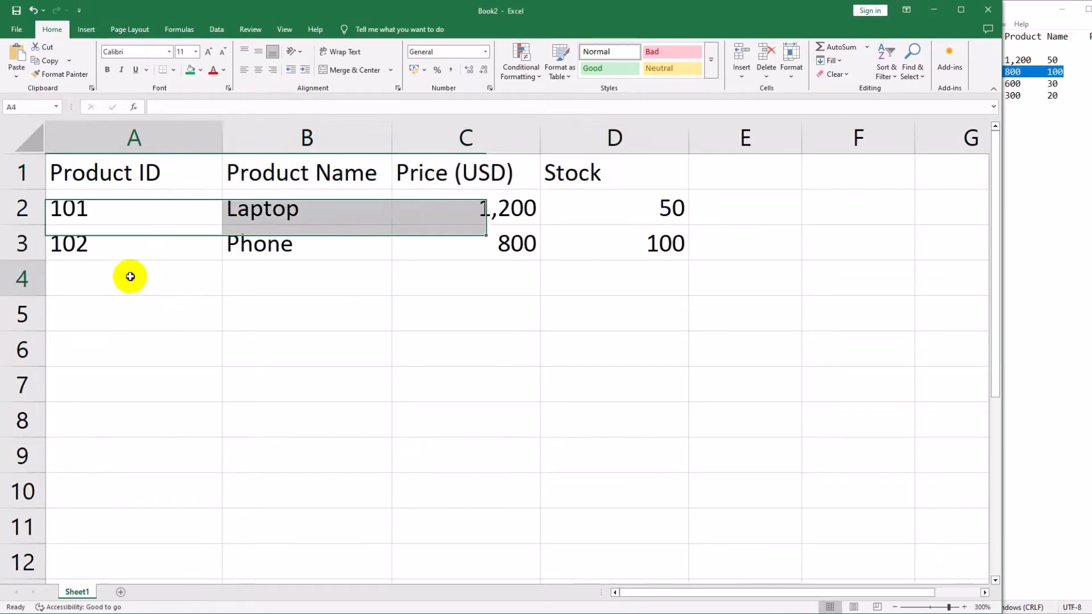
Copy the Tablet line (103, Tablet, 600, 30) from Notepad into row 4 and left-align its product ID in A4
click(1052, 95)
drag(1059, 84, 901, 90)
key(ctrl+c)
click(71, 274)
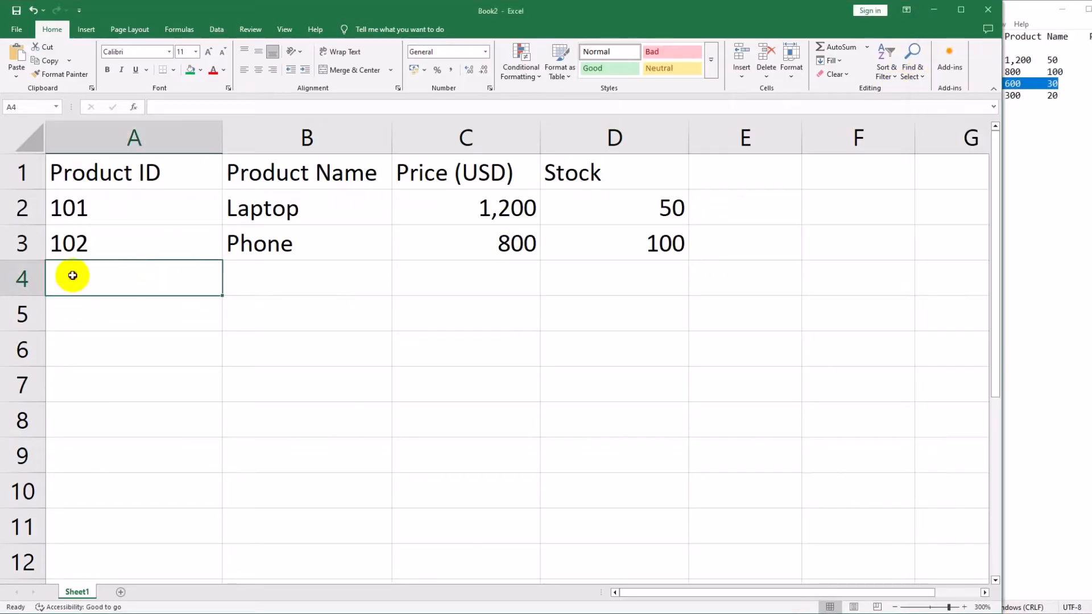
key(ctrl+v)
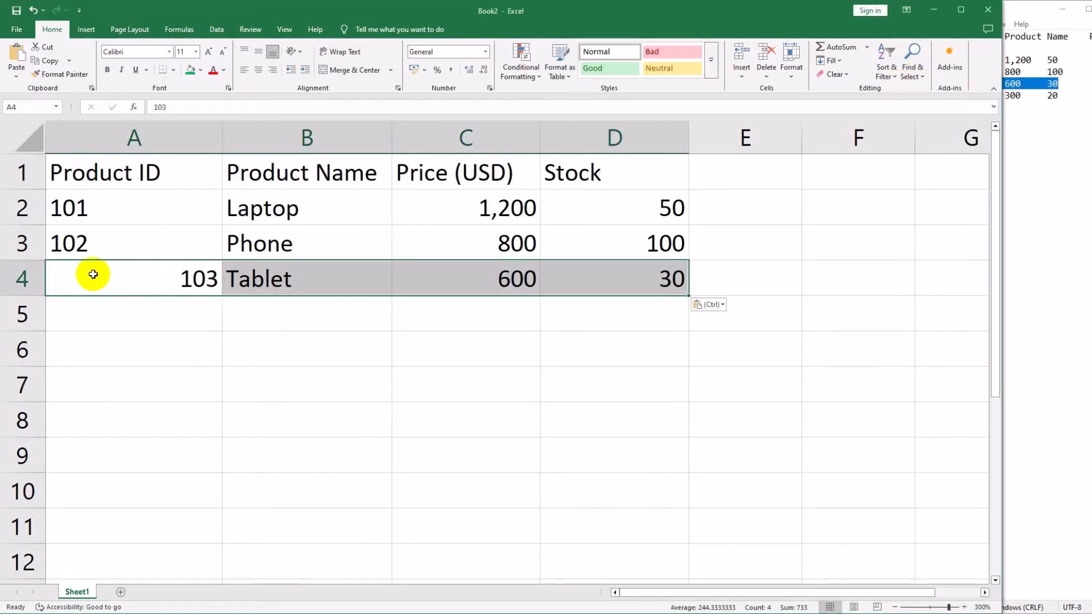
click(163, 275)
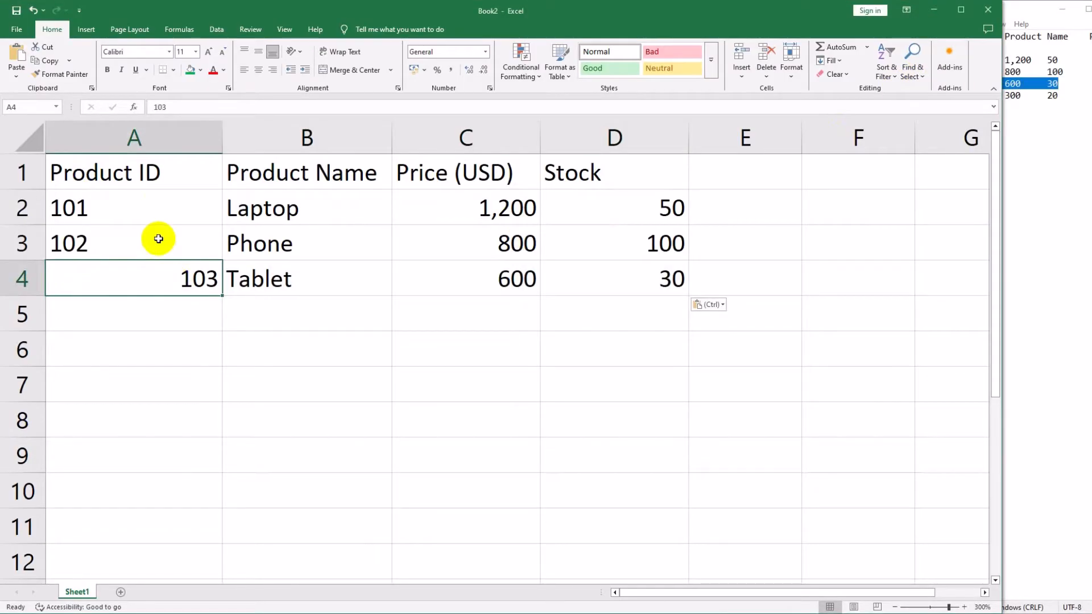
click(246, 70)
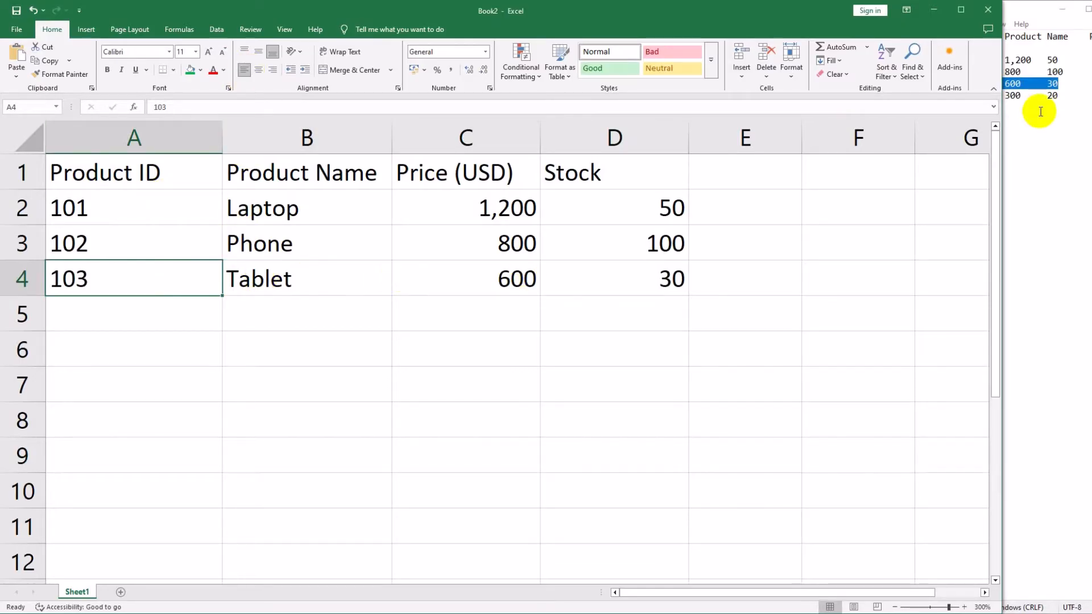
Copy the Monitor line (104, Monitor, 300, 20) from Notepad into row 5 and left-align its product ID in A5
drag(1063, 101, 910, 98)
key(ctrl+c)
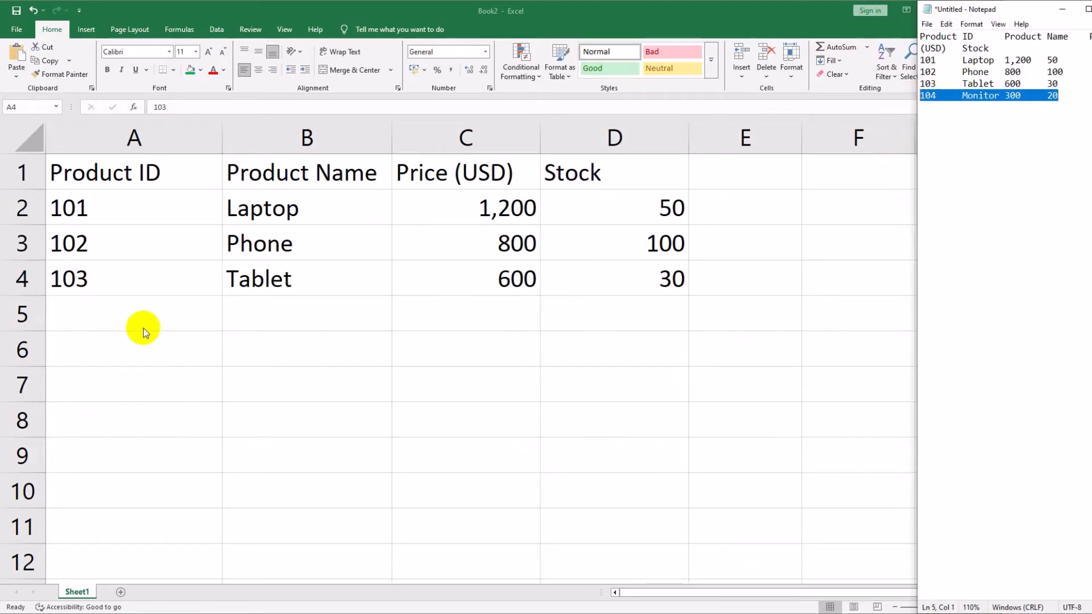
key(alt+Tab)
click(138, 314)
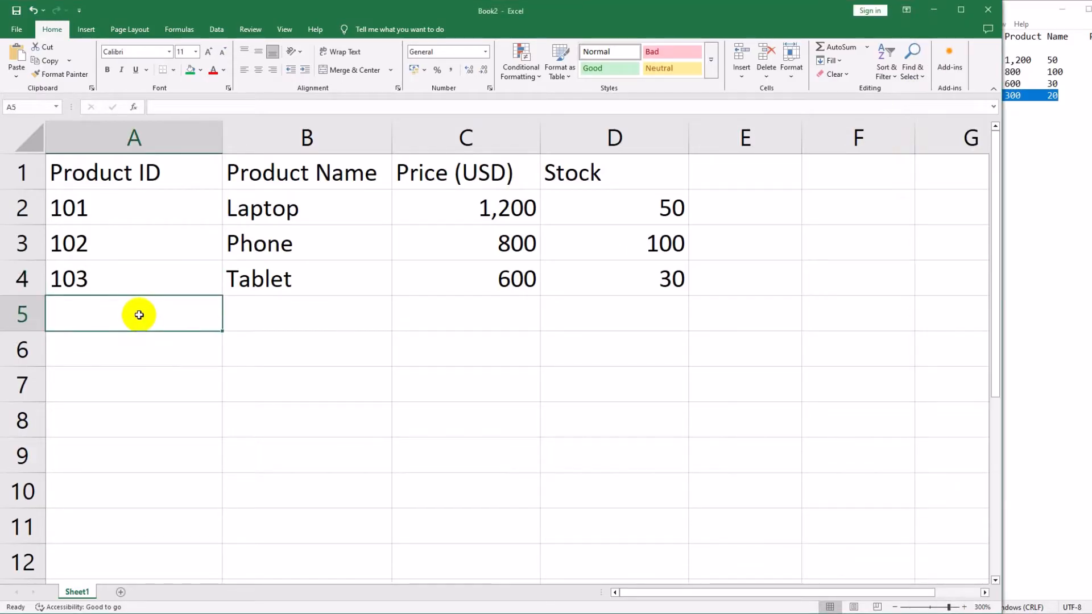
key(ctrl+v)
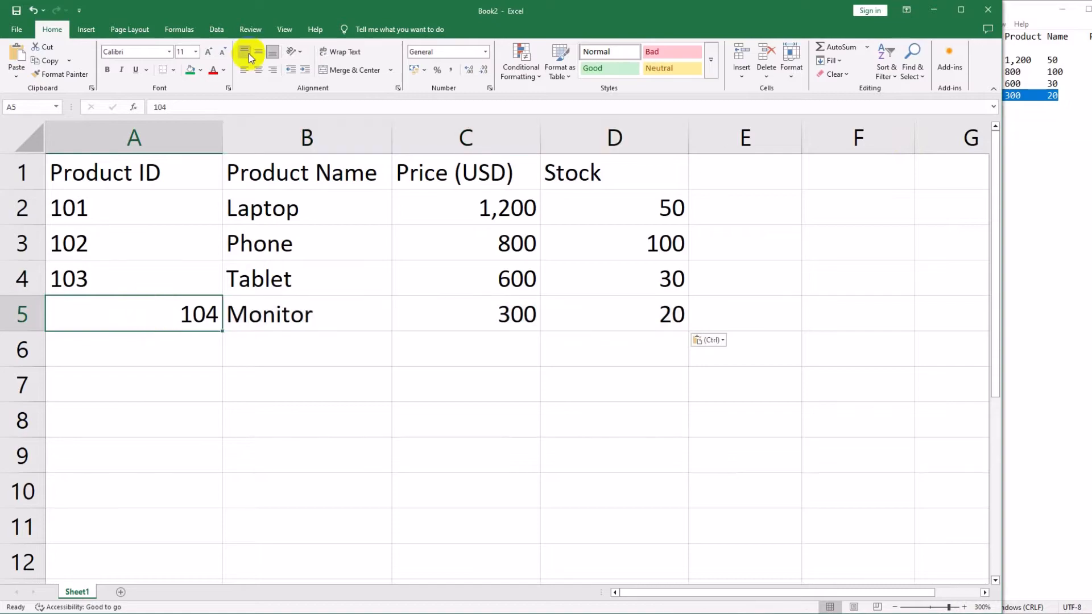
click(245, 69)
Fill the header cells A1:D1 with green
click(631, 287)
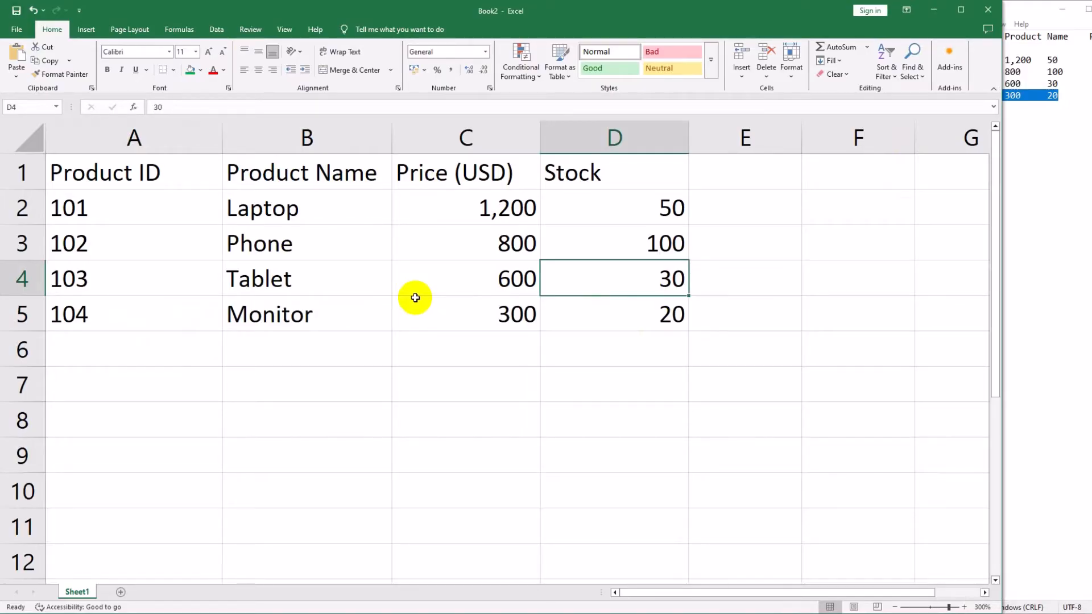
click(105, 172)
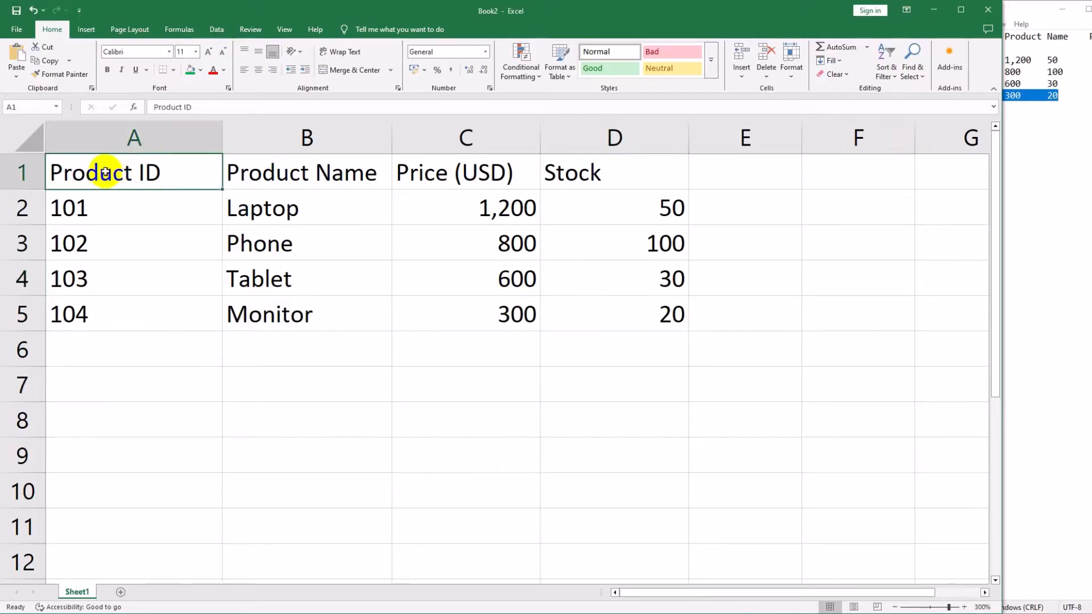
drag(104, 172, 602, 171)
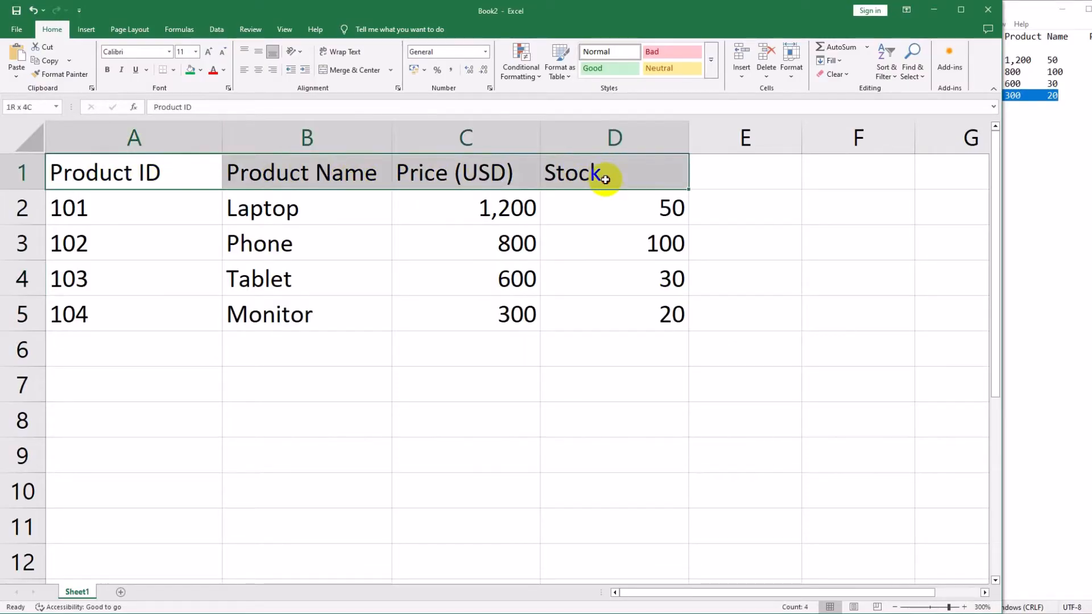
click(204, 72)
click(274, 243)
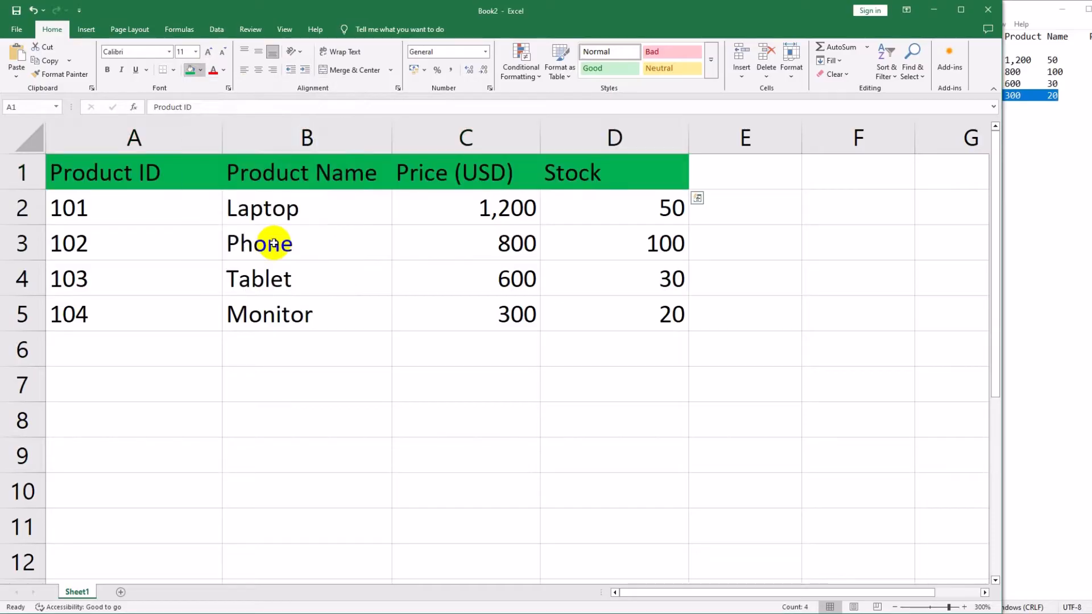
click(745, 227)
Change the font color of the header cells A1:D1 to white
click(344, 174)
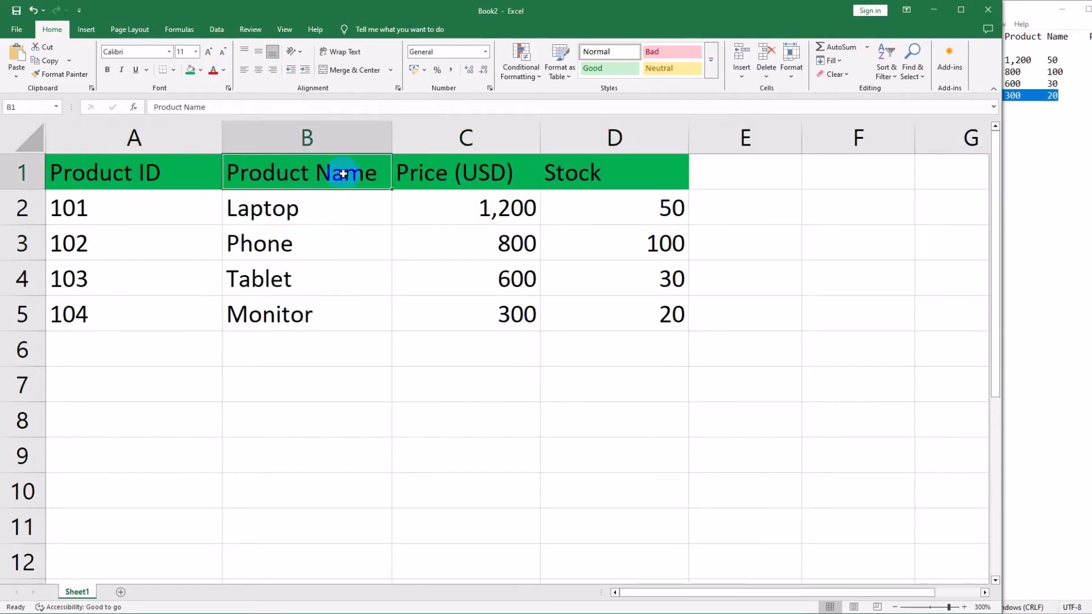
click(177, 174)
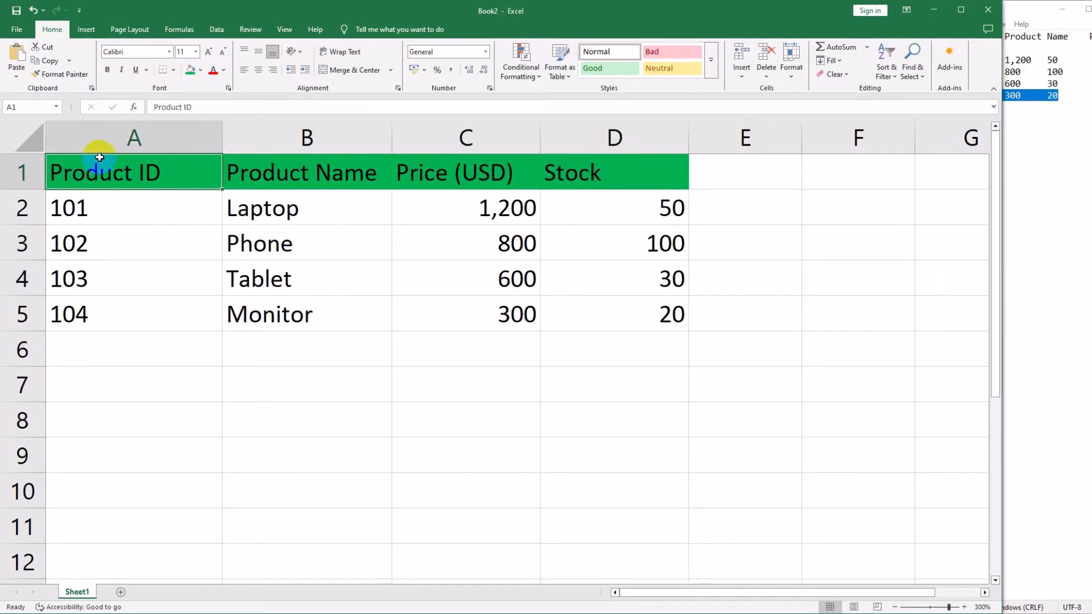
drag(164, 164, 600, 171)
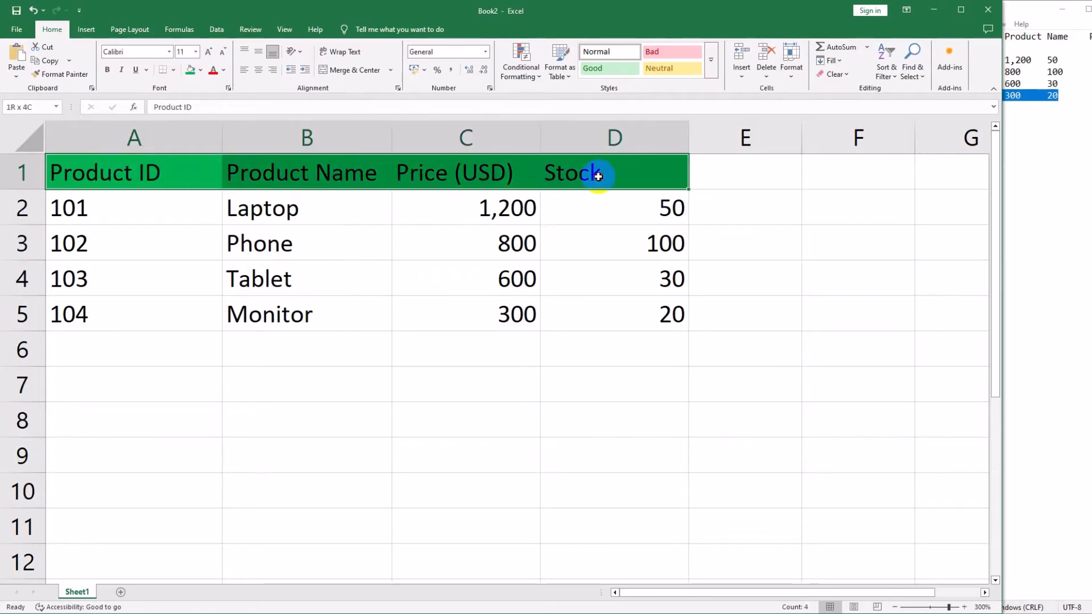
click(223, 70)
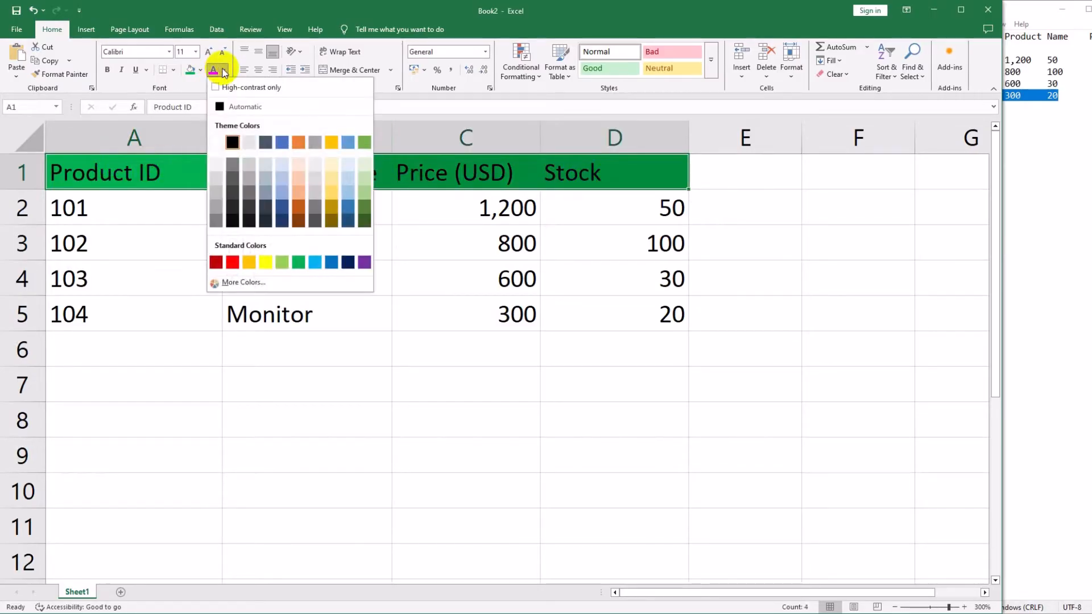
click(217, 143)
click(758, 347)
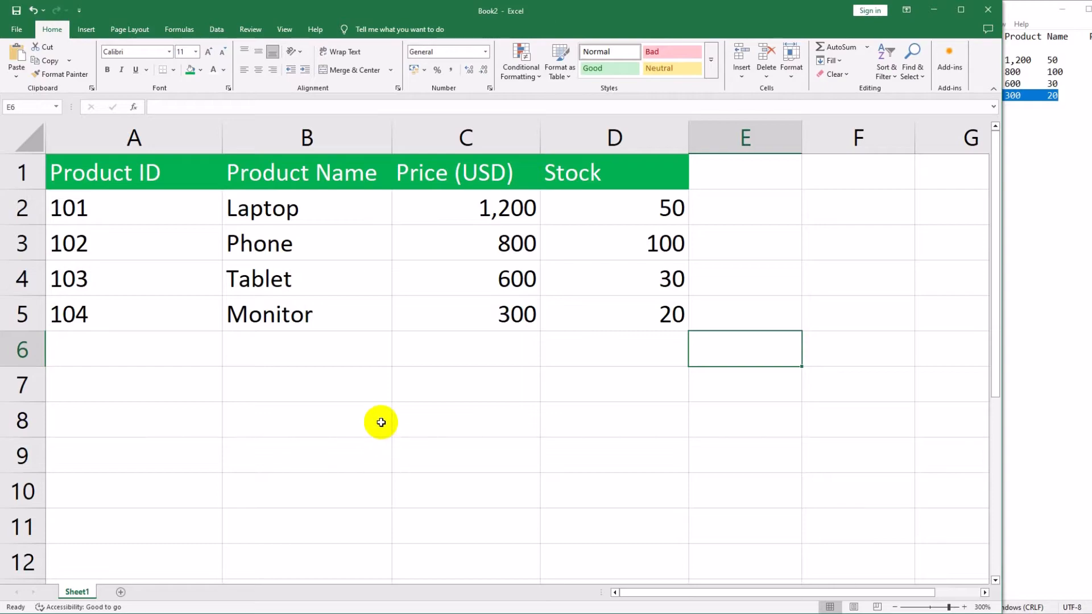
Start the lookup entry in cell E3, beside the Phone row, with the text VLOOKUP()
click(761, 243)
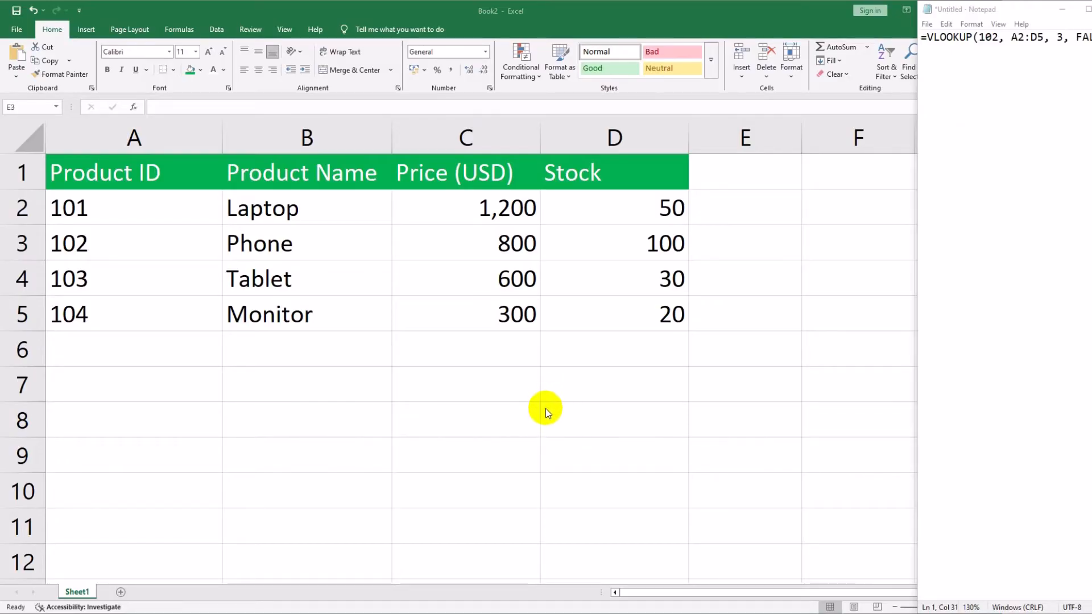
click(145, 240)
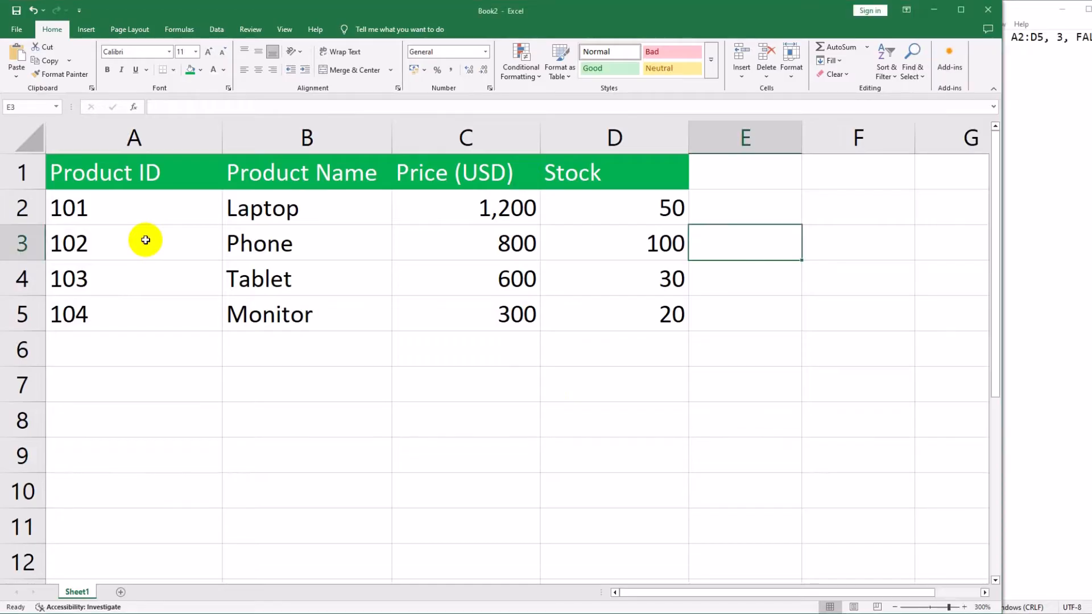
click(146, 240)
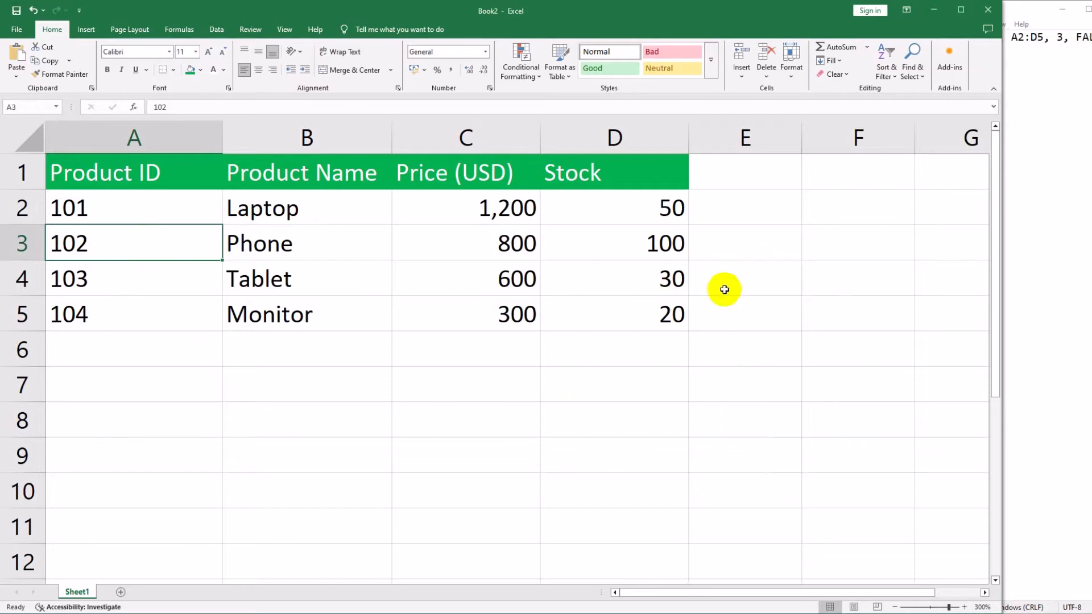
click(735, 245)
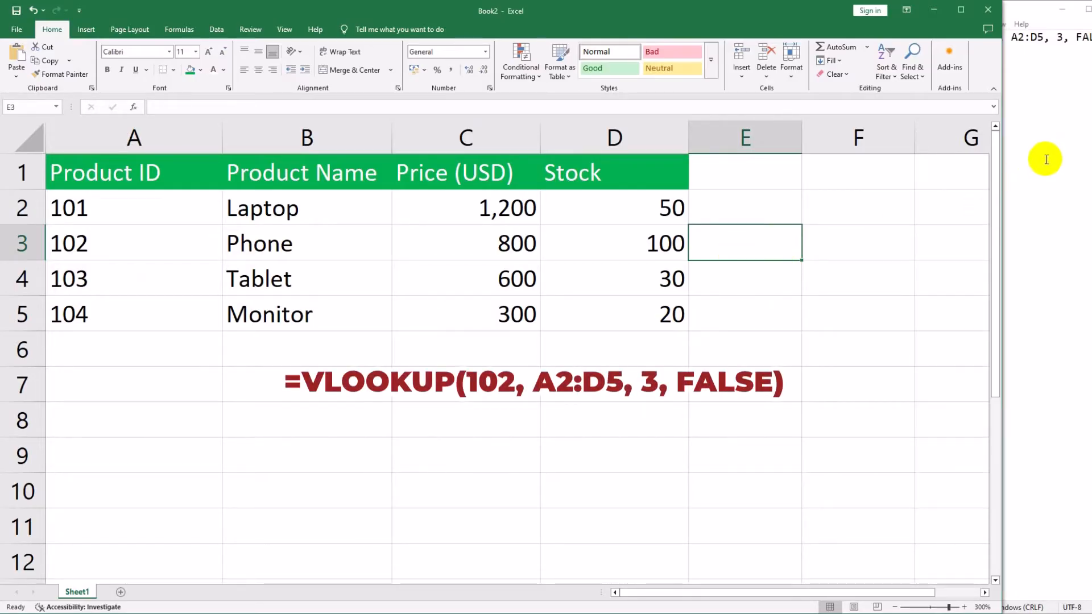
text(V)
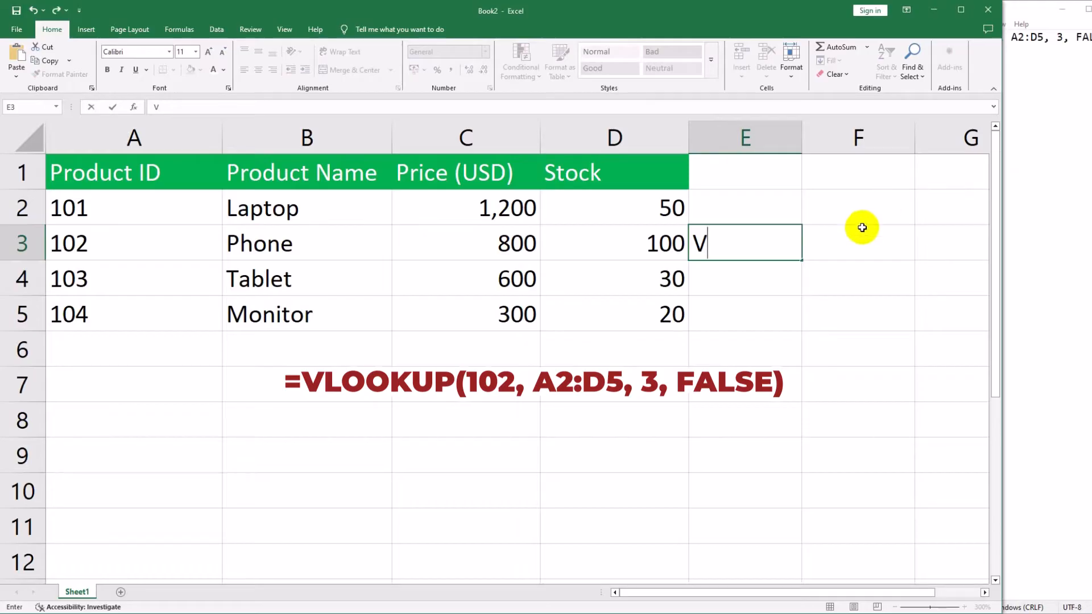
text(L)
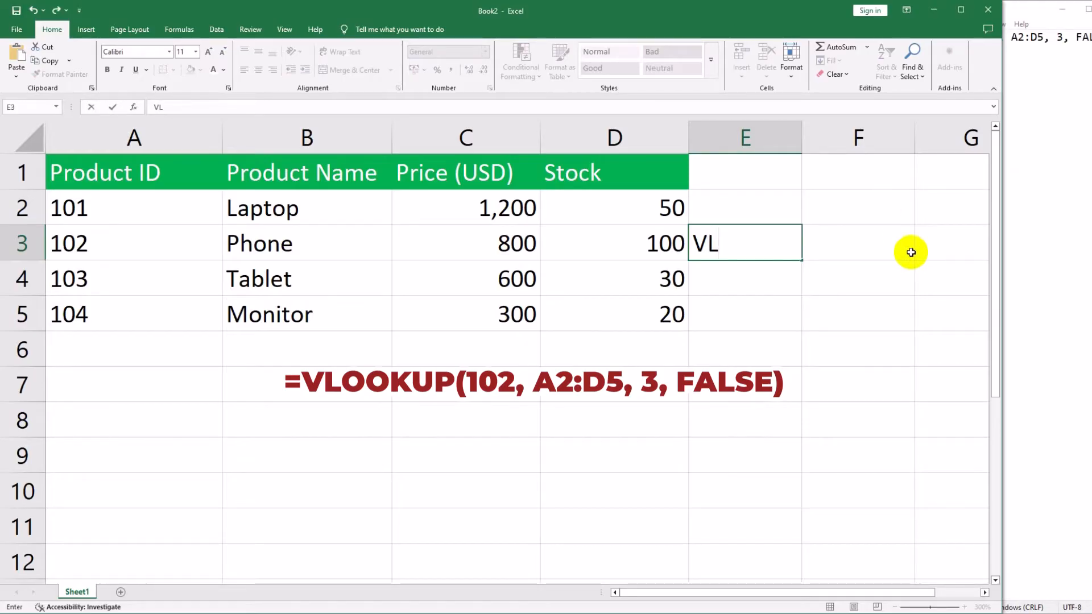
text(OOKUP)
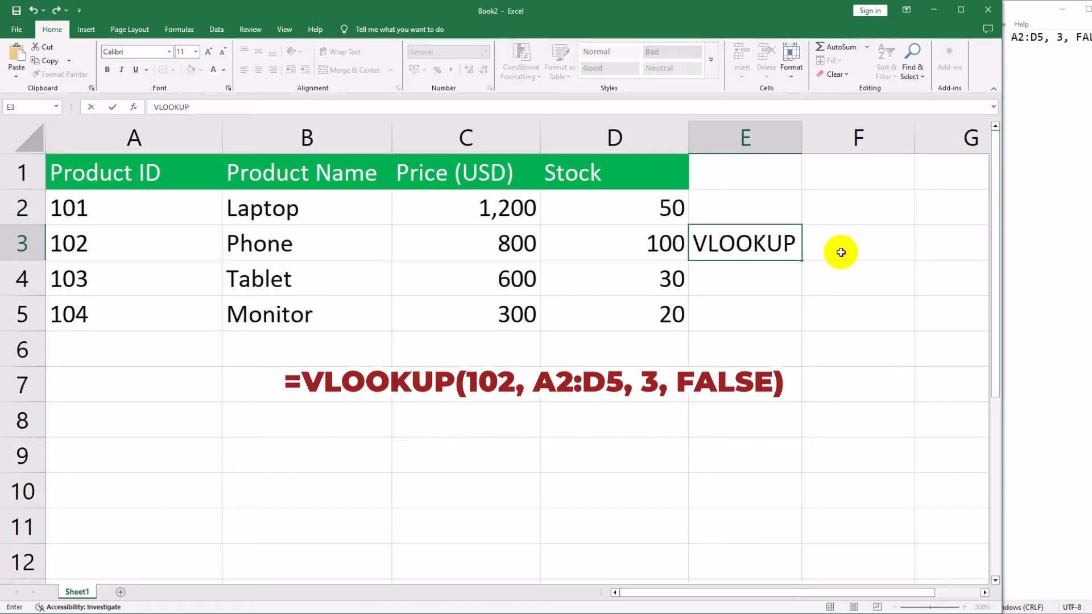
text(())
Examine the sample VLOOKUP formula in Notepad and highlight its lookup value 102
click(1074, 63)
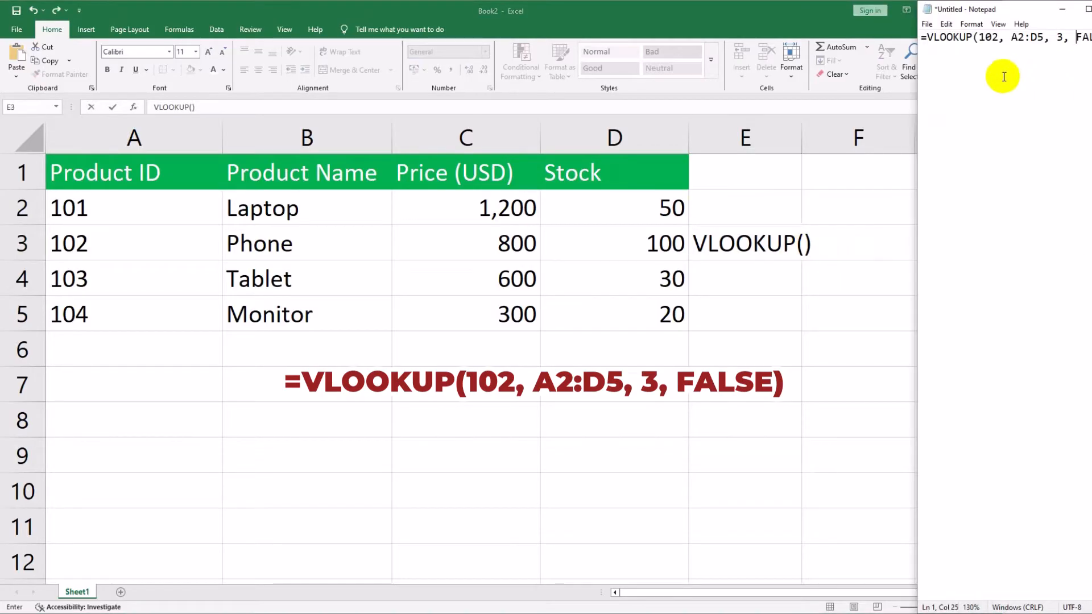
drag(1091, 37, 1040, 28)
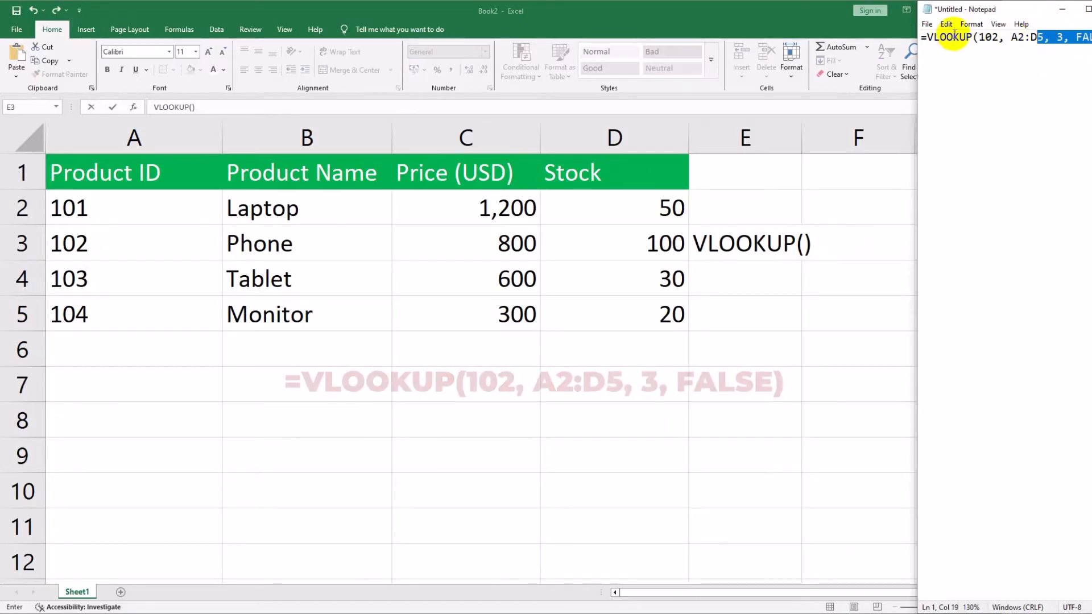
click(1030, 52)
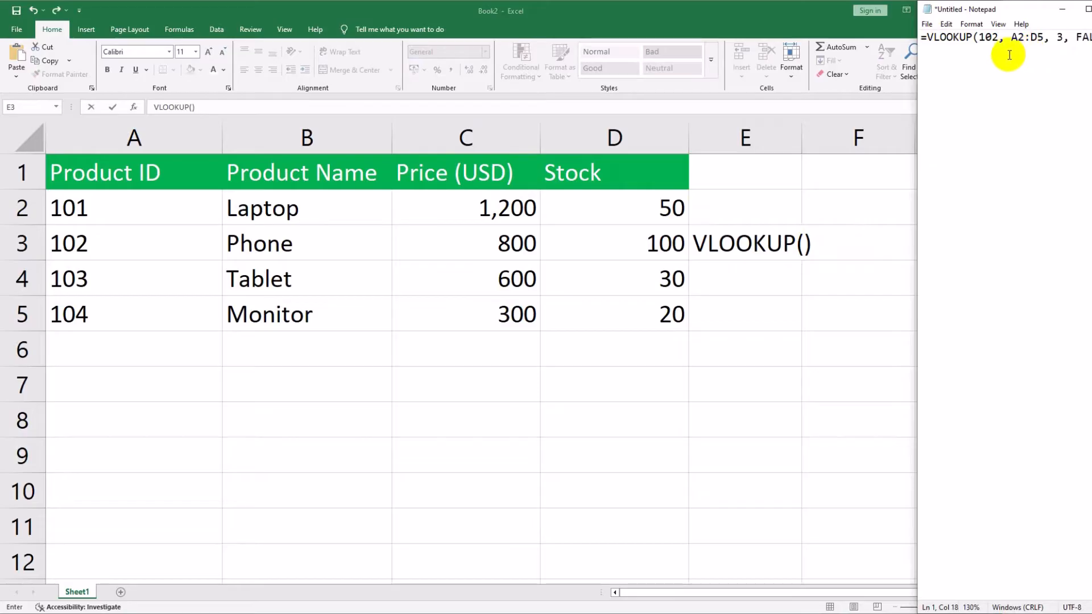
double_click(990, 38)
click(993, 43)
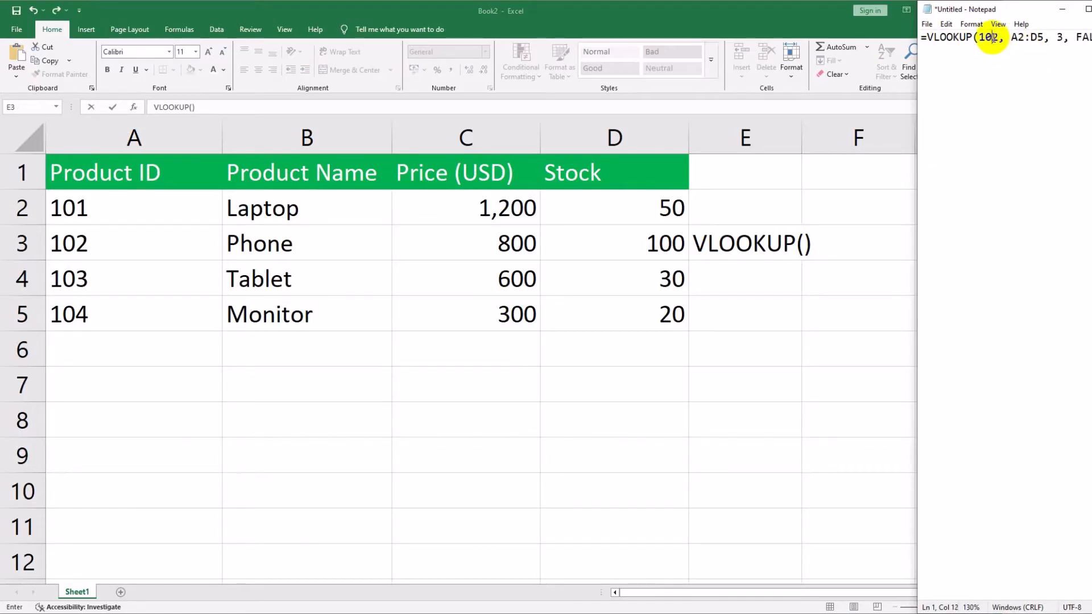
double_click(993, 38)
click(997, 40)
drag(1005, 39, 980, 37)
click(984, 37)
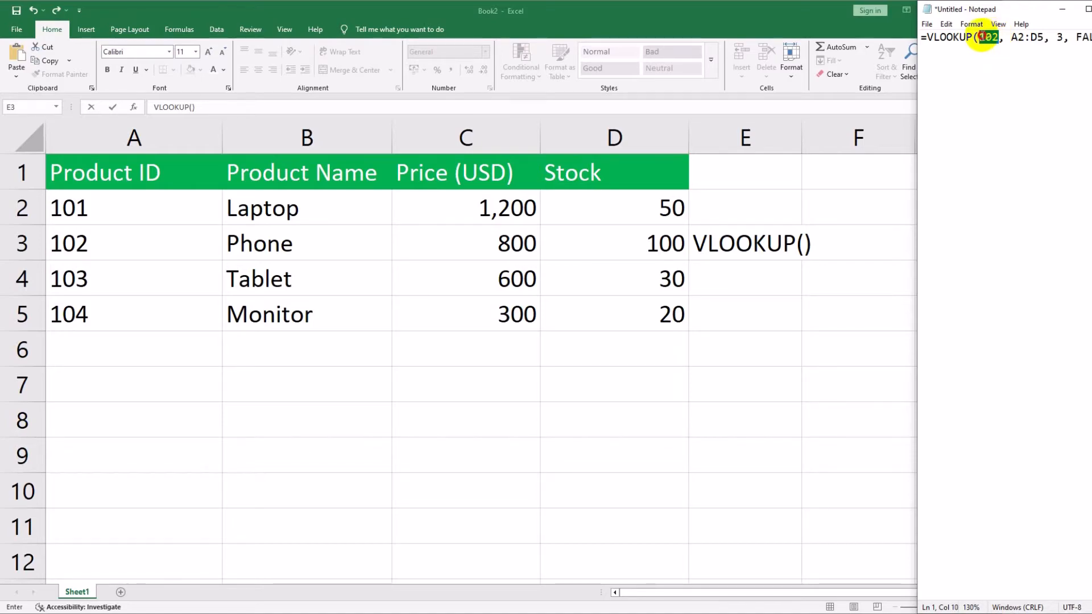
Insert the lookup value 102 between the parentheses of the VLOOKUP entry in E3
click(802, 245)
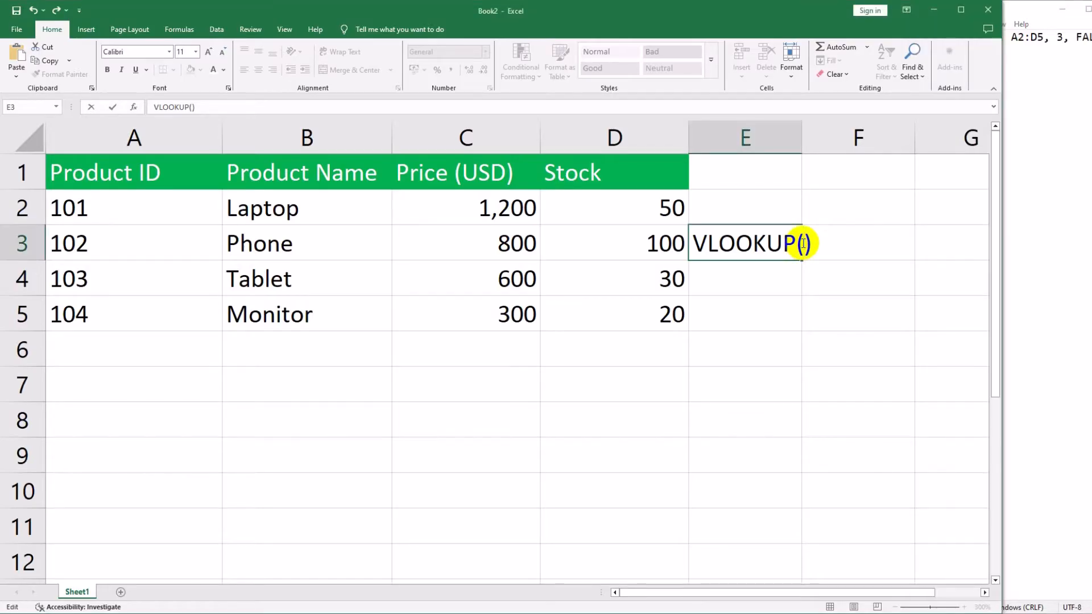
click(1012, 166)
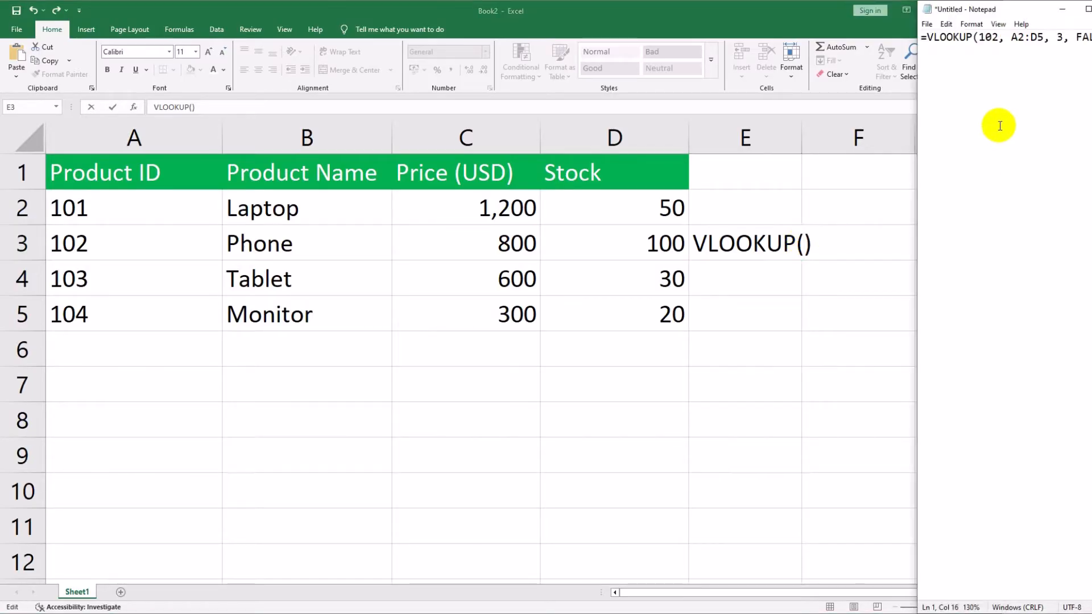
click(804, 244)
text(102)
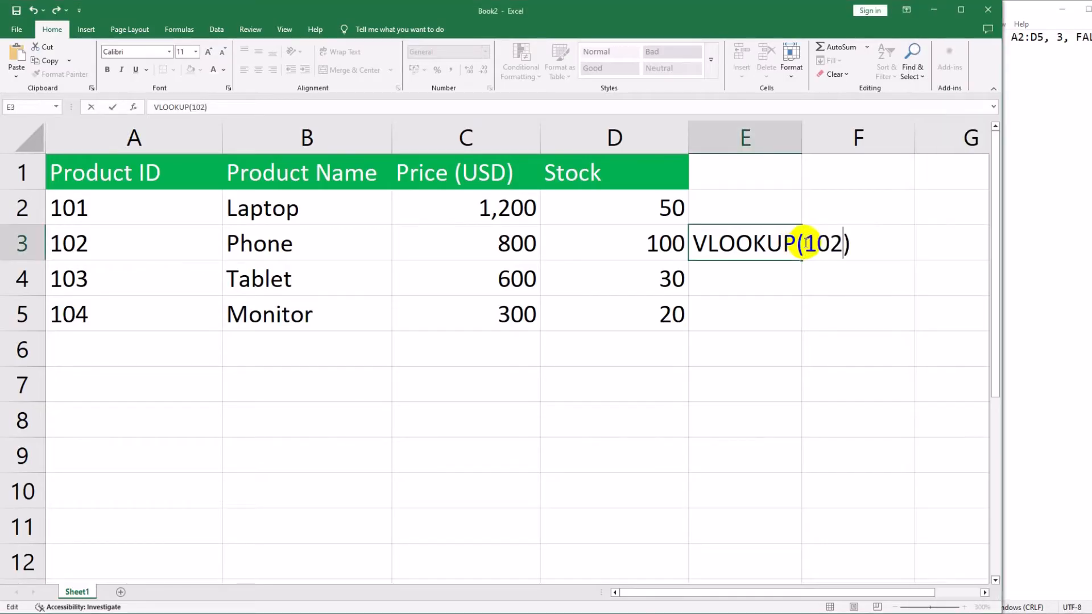
Check the table range in the Notepad formula against the sheet and add A2:D5 as the second VLOOKUP argument in E3
click(1056, 73)
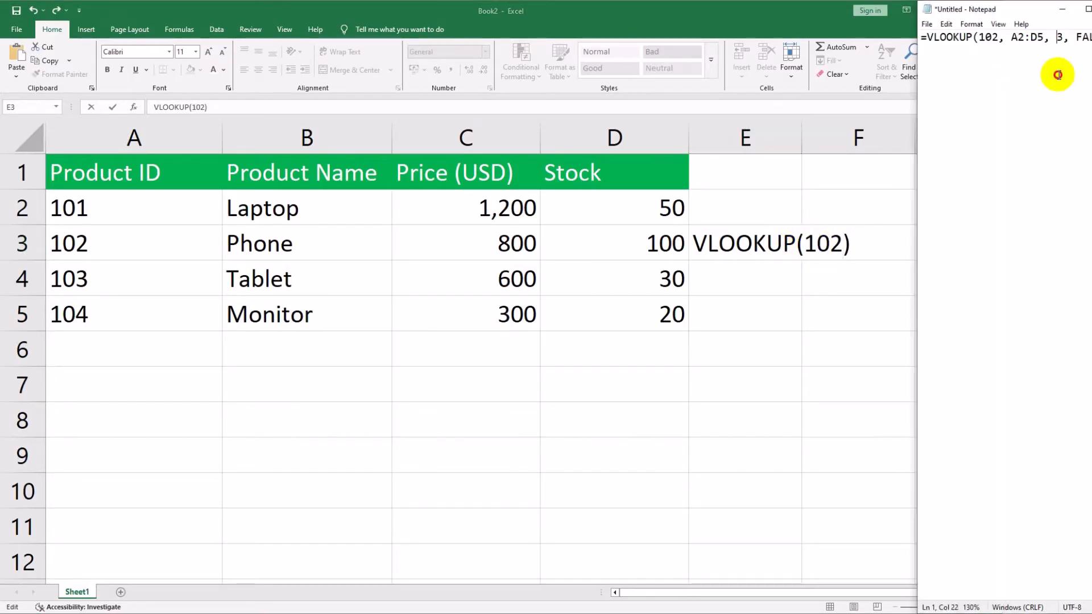
click(1014, 37)
drag(1015, 37, 1038, 38)
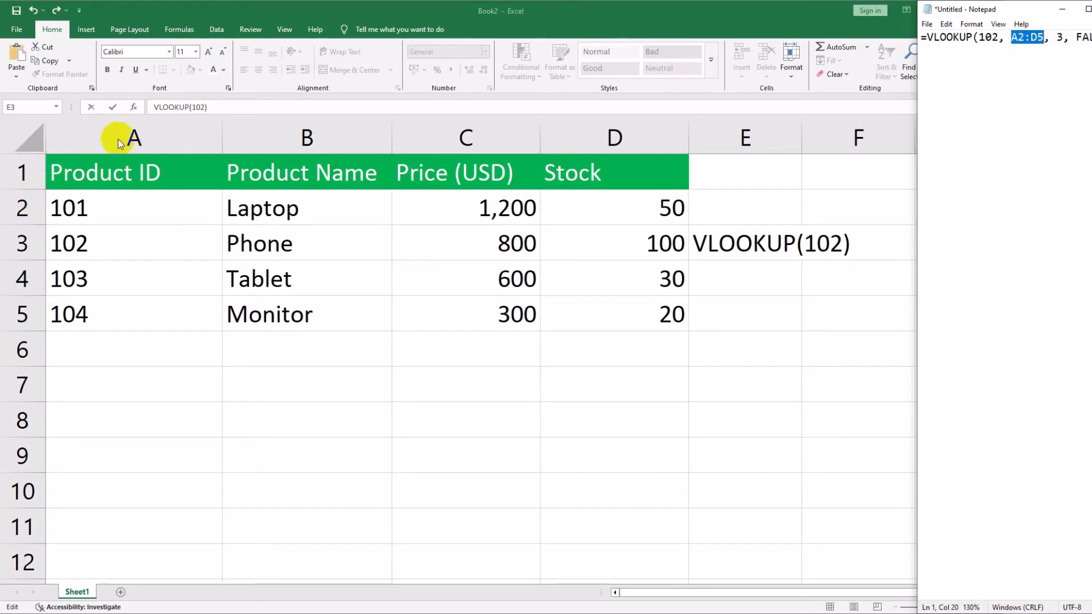
click(26, 211)
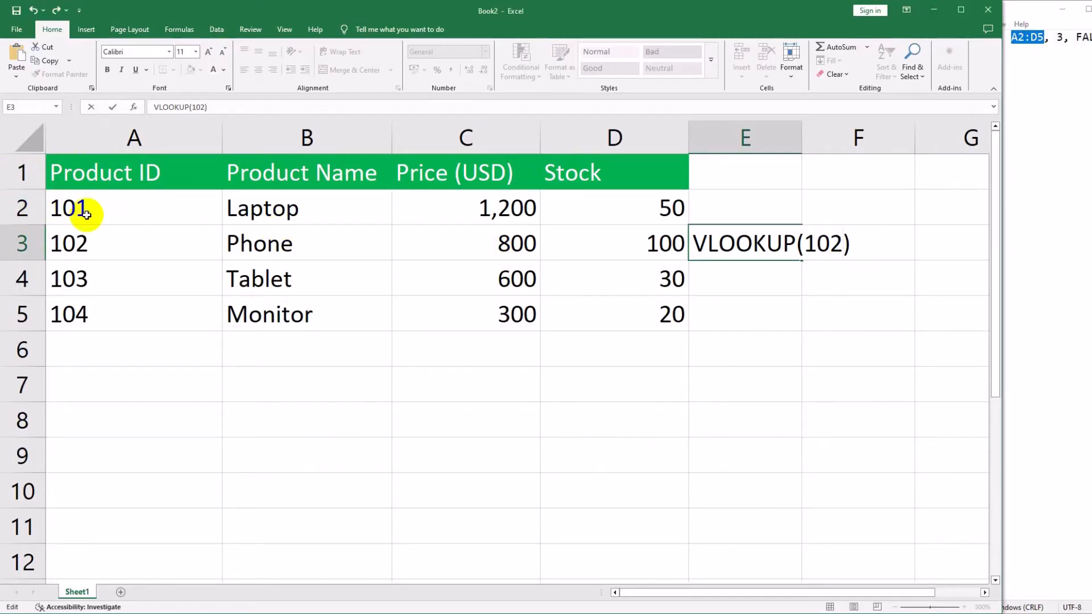
click(136, 211)
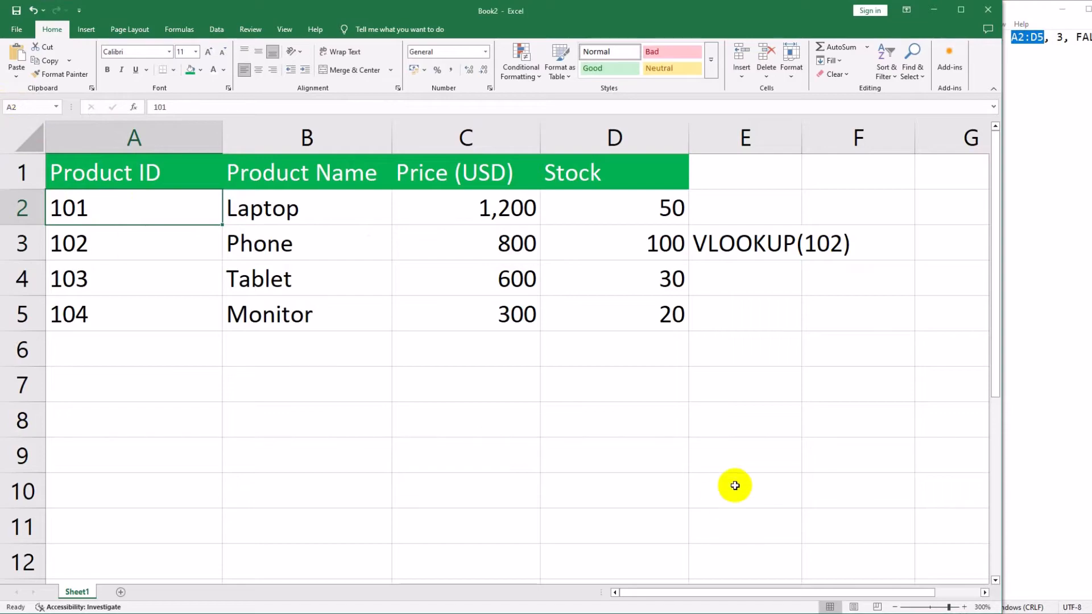
click(620, 316)
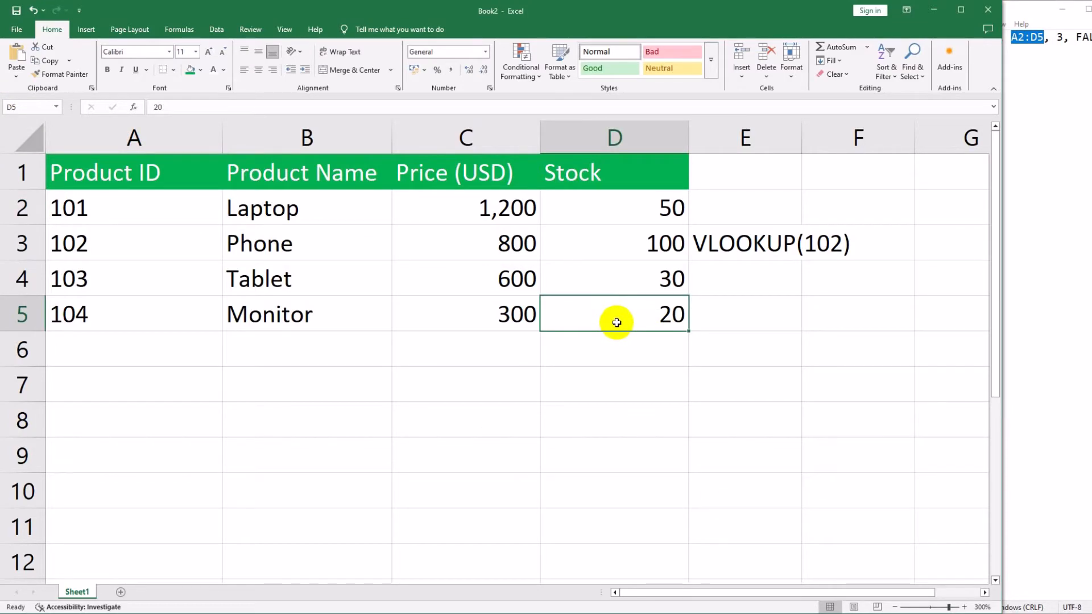
click(840, 246)
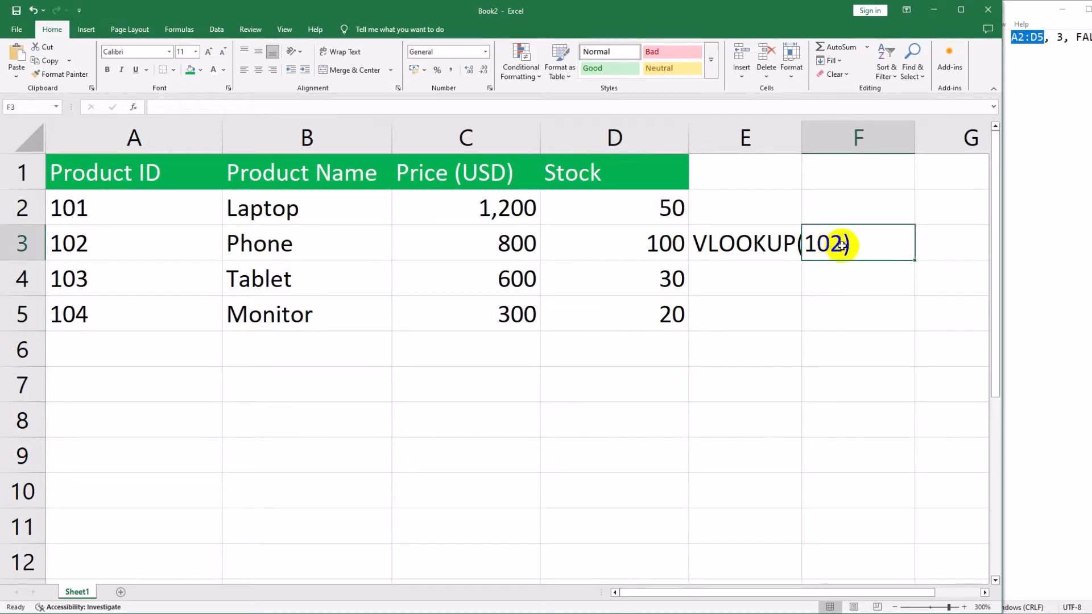
click(781, 243)
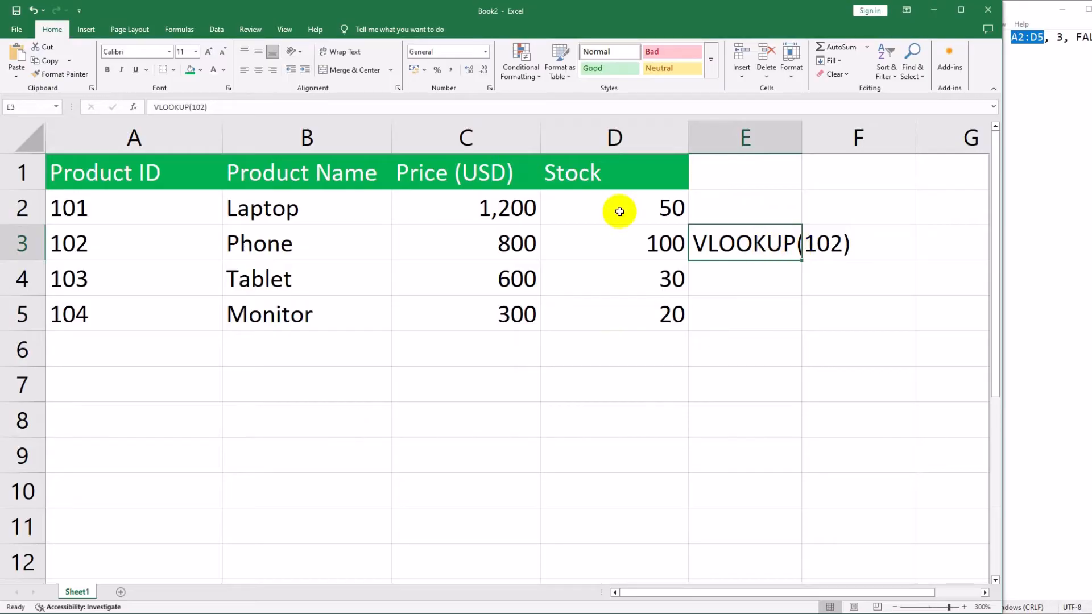
double_click(764, 245)
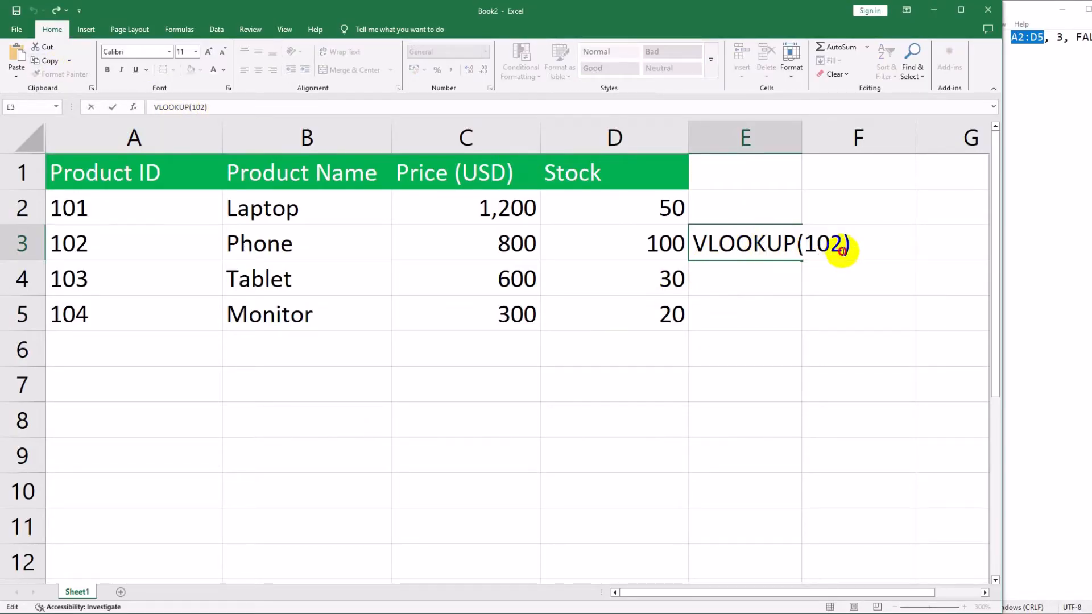
text(,A2:D5)
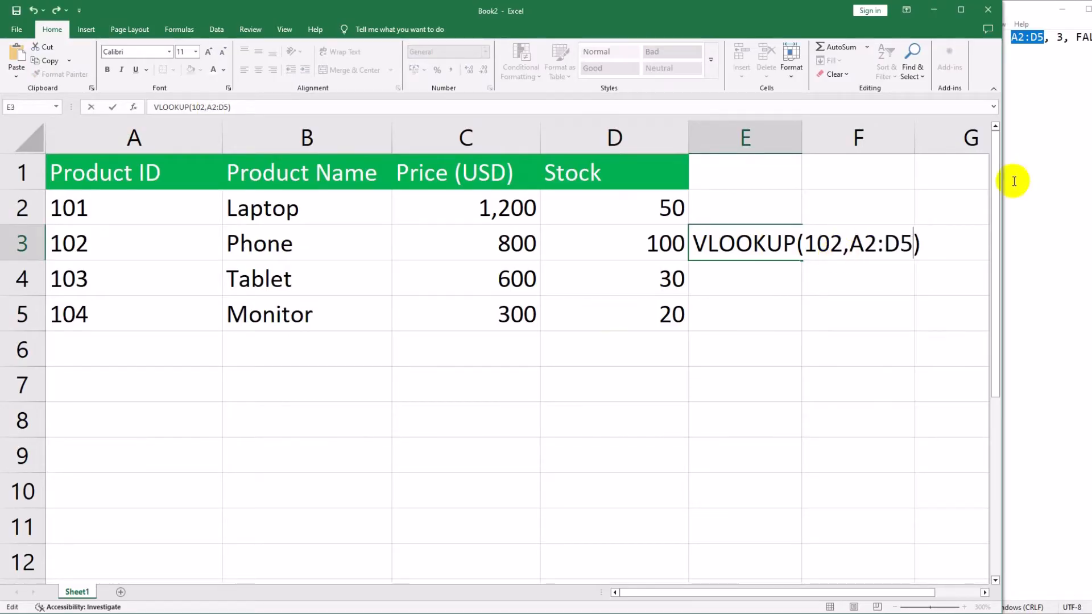
Highlight the column index 3 in the Notepad formula and add it as the third VLOOKUP argument in E3
click(1062, 37)
drag(1063, 37, 1047, 38)
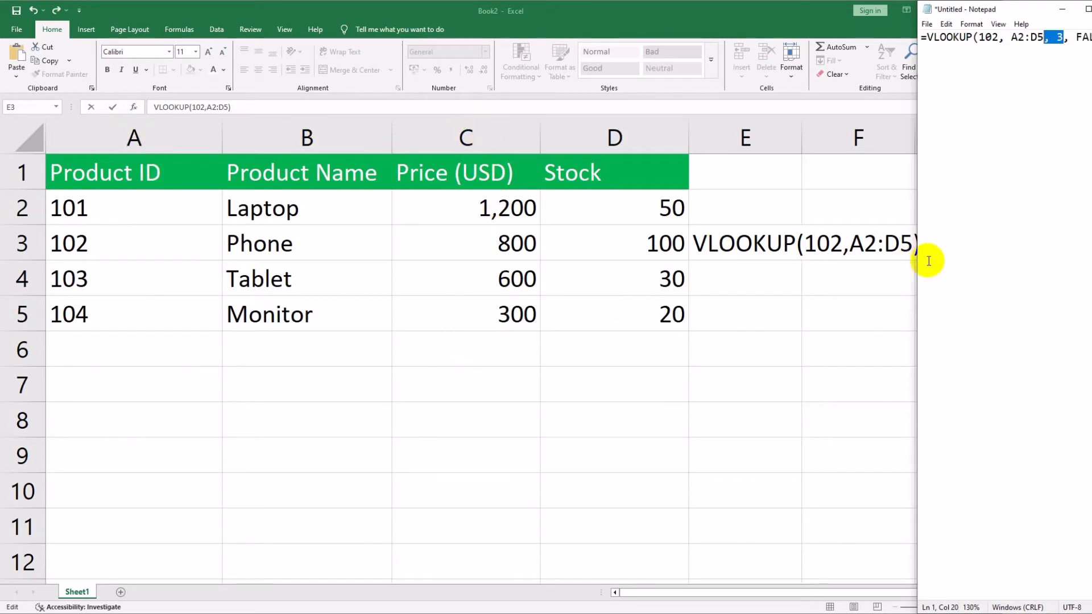
click(912, 249)
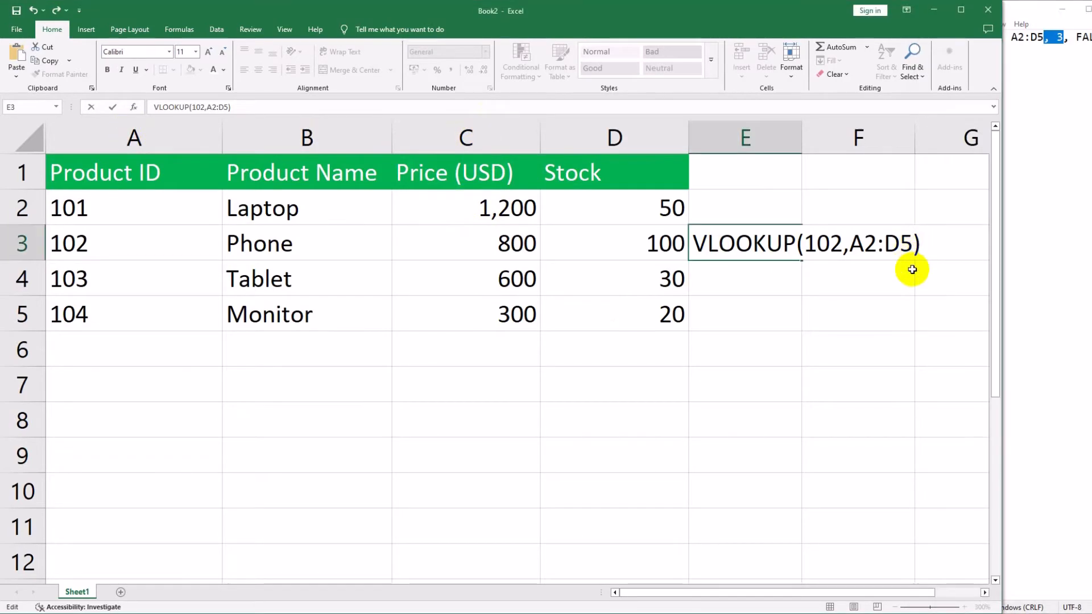
text(, 3)
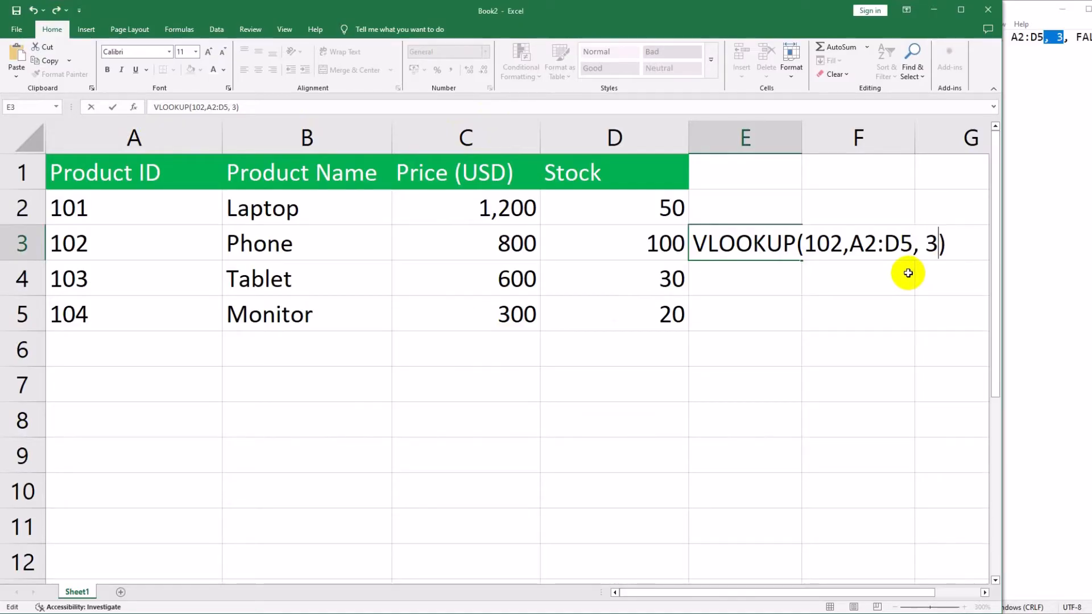
Highlight FALSE in the Notepad formula, add it as the fourth VLOOKUP argument in E3, and commit the entry
click(1070, 38)
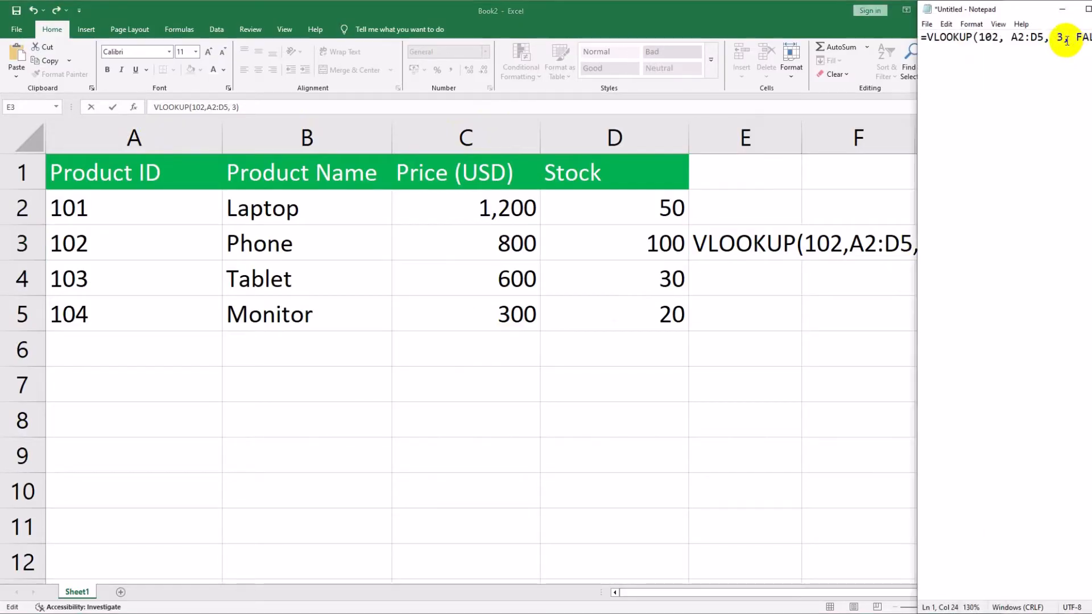
drag(1067, 40, 1086, 62)
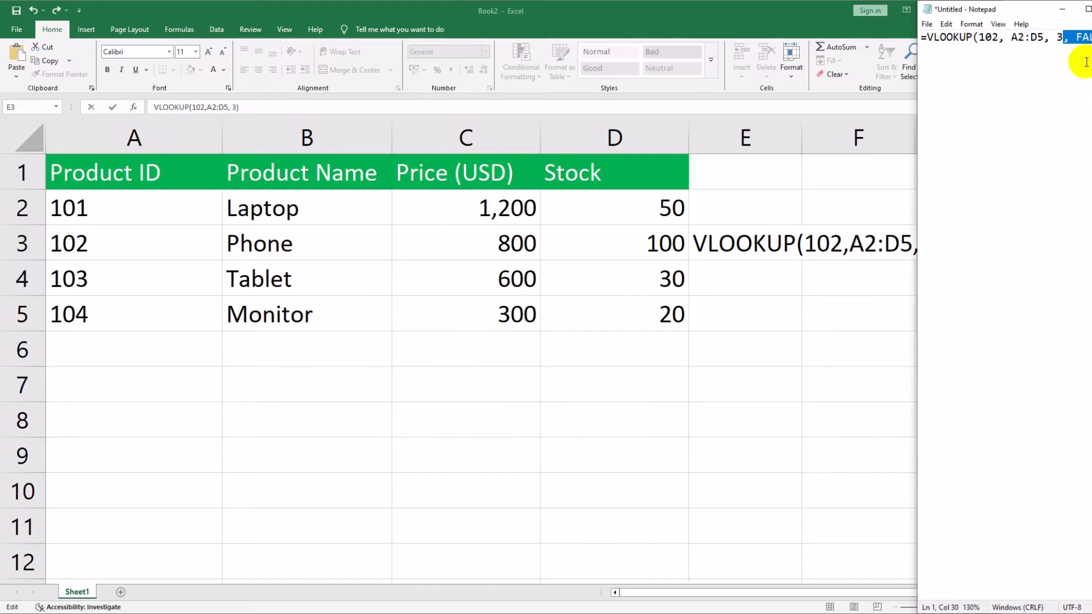
click(895, 245)
click(928, 244)
text(, FALSE)
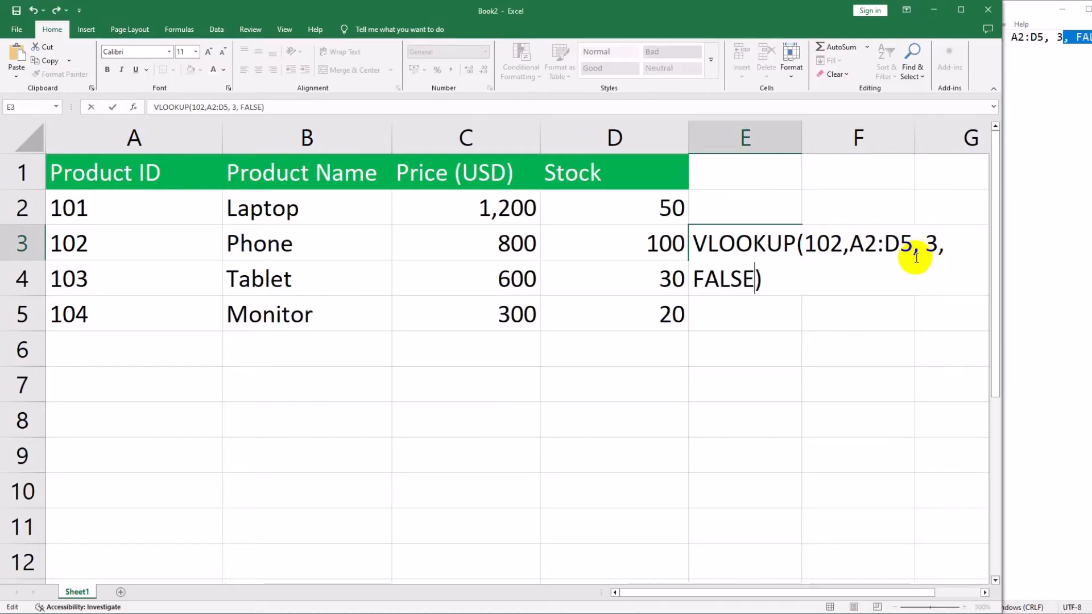
key(Return)
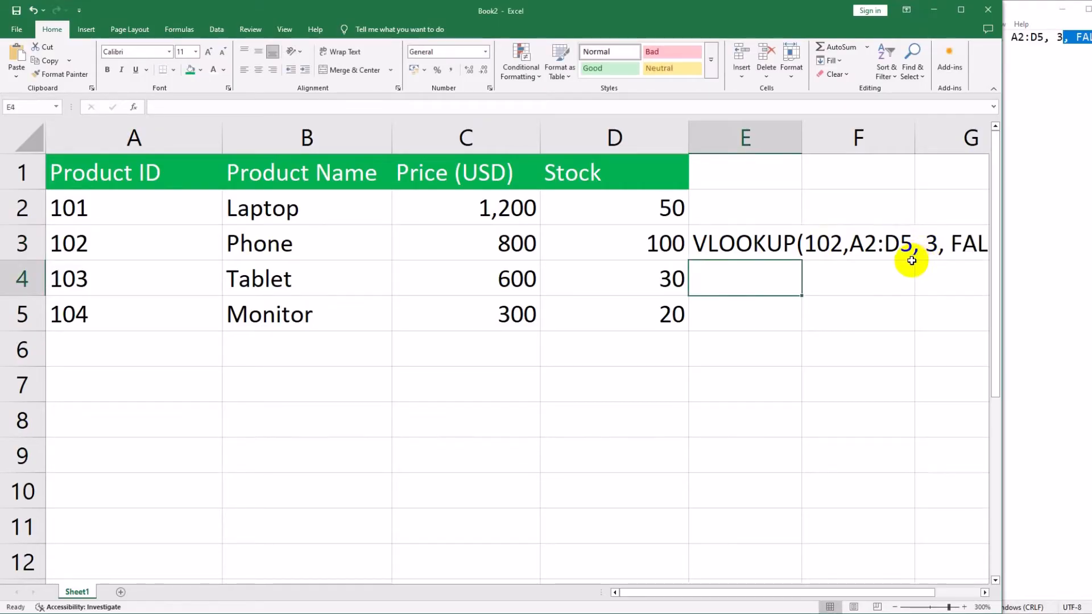
Add spaces after the first comma and inside both parentheses so E3 reads VLOOKUP( 102, A2:D5, 3, FALSE )
click(771, 243)
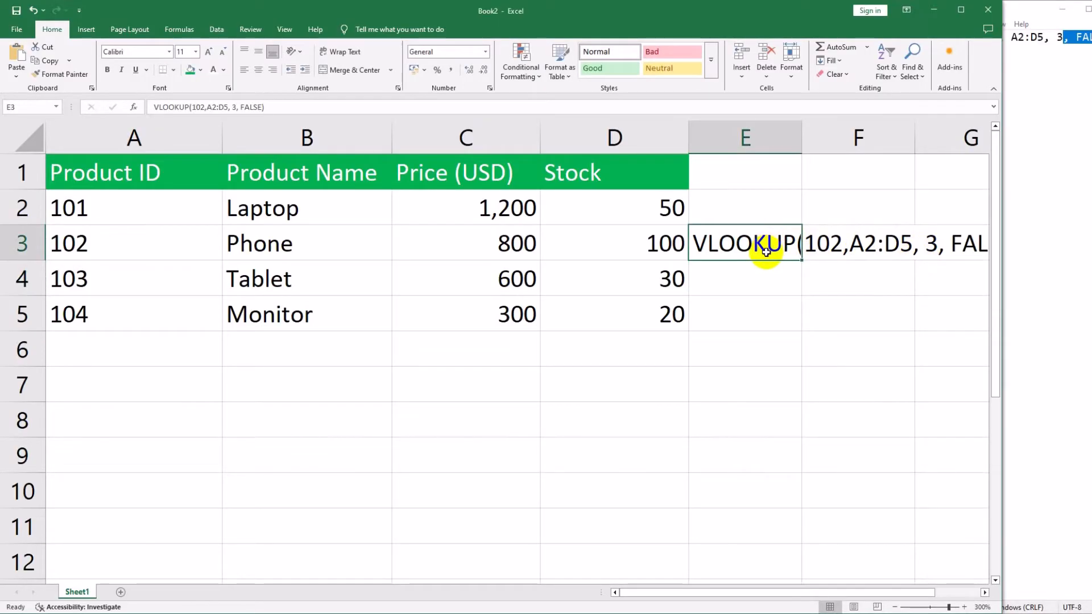
click(208, 108)
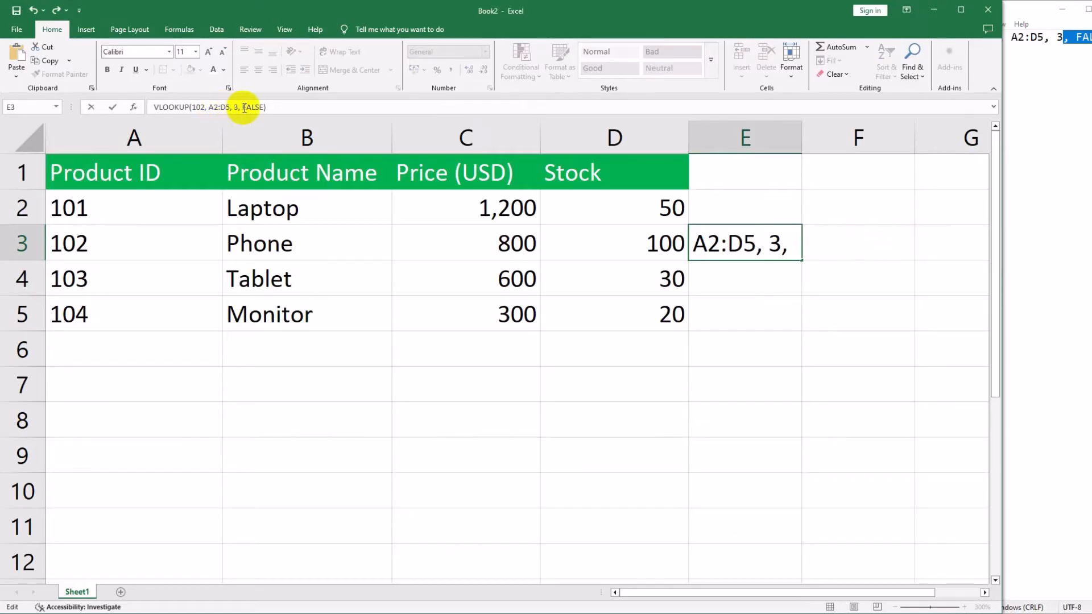
click(263, 107)
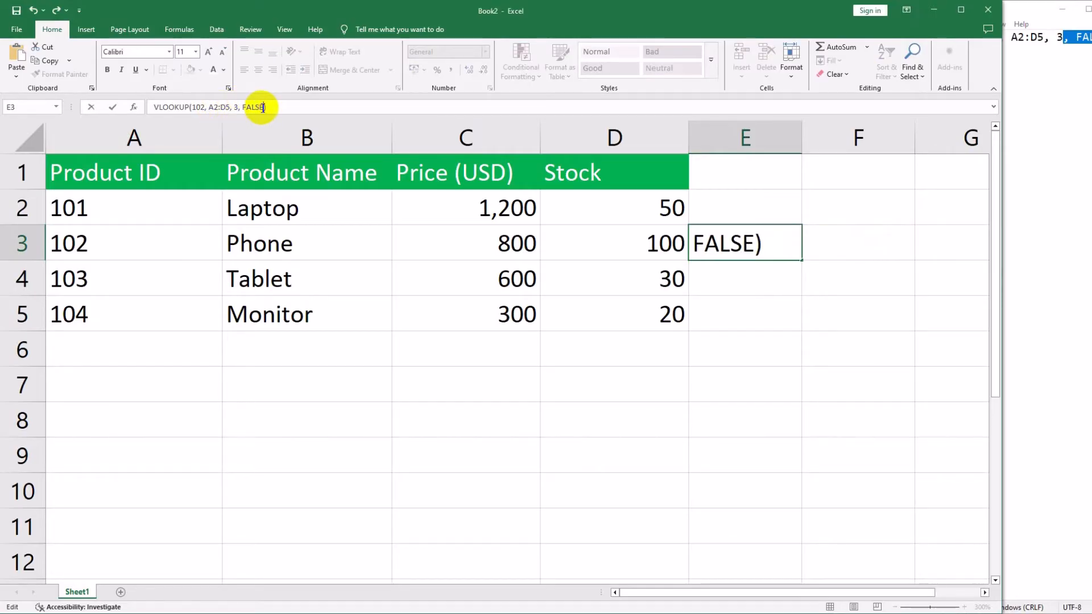
click(192, 108)
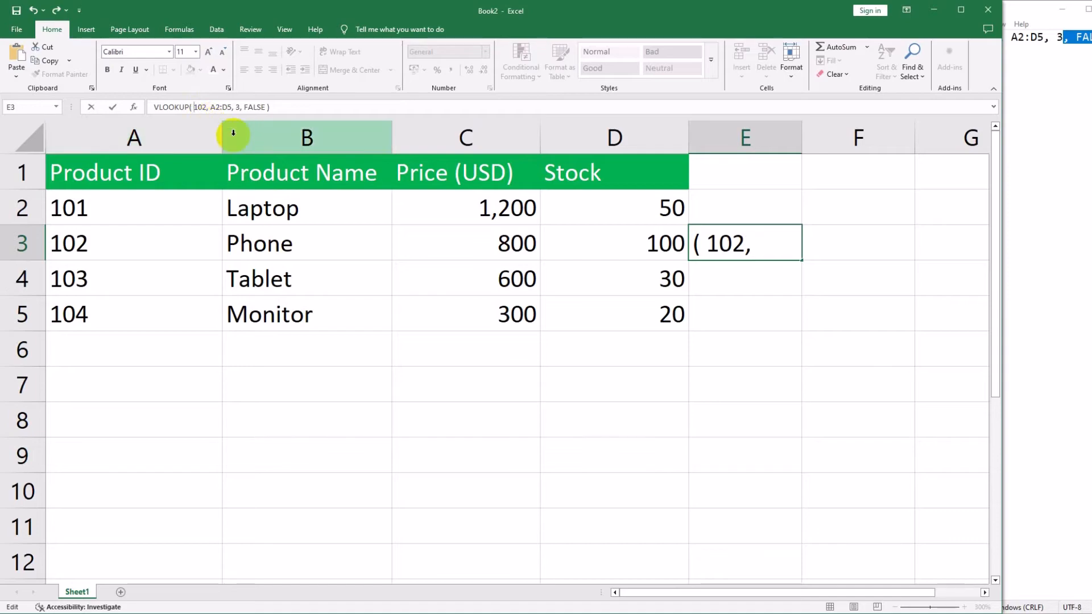
click(319, 107)
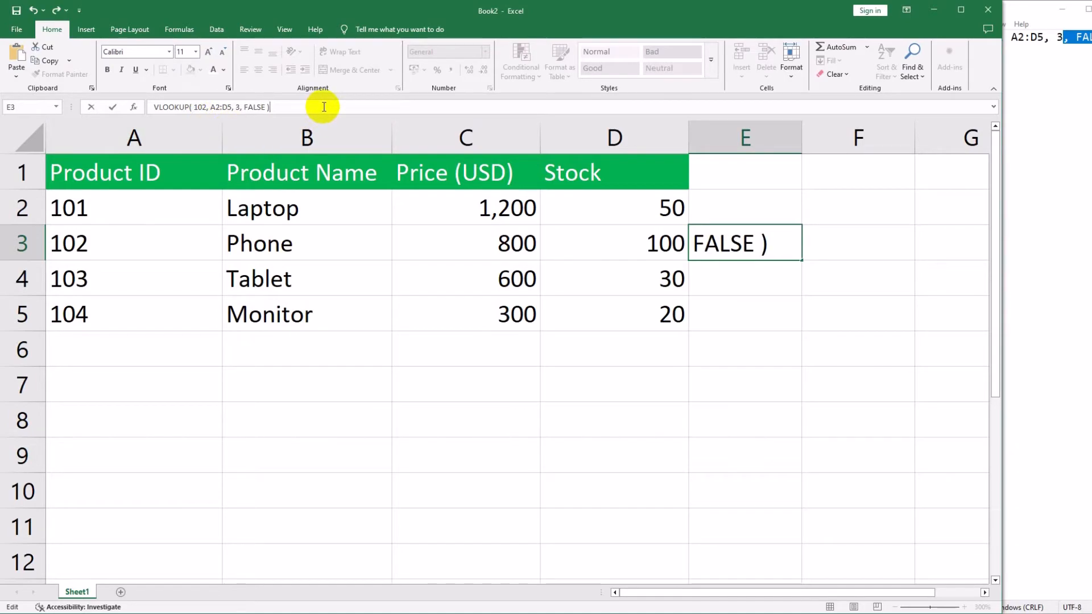
key(Return)
Compare E3 with the function name in the Notepad formula and add the leading equals sign to make =VLOOKUP( 102, A2:D5, 3, FALSE )
click(745, 243)
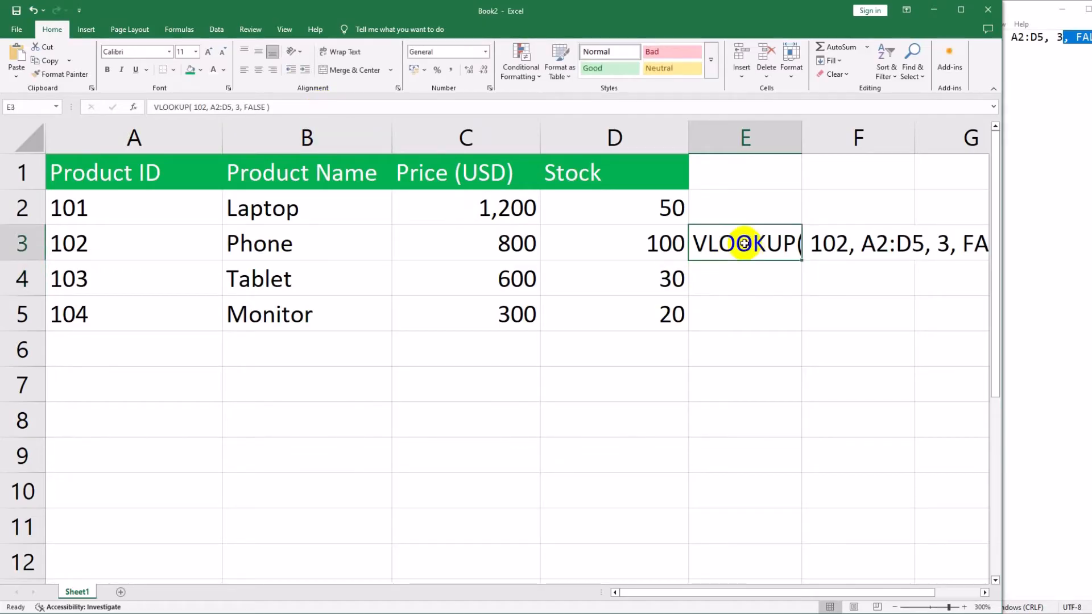
double_click(705, 244)
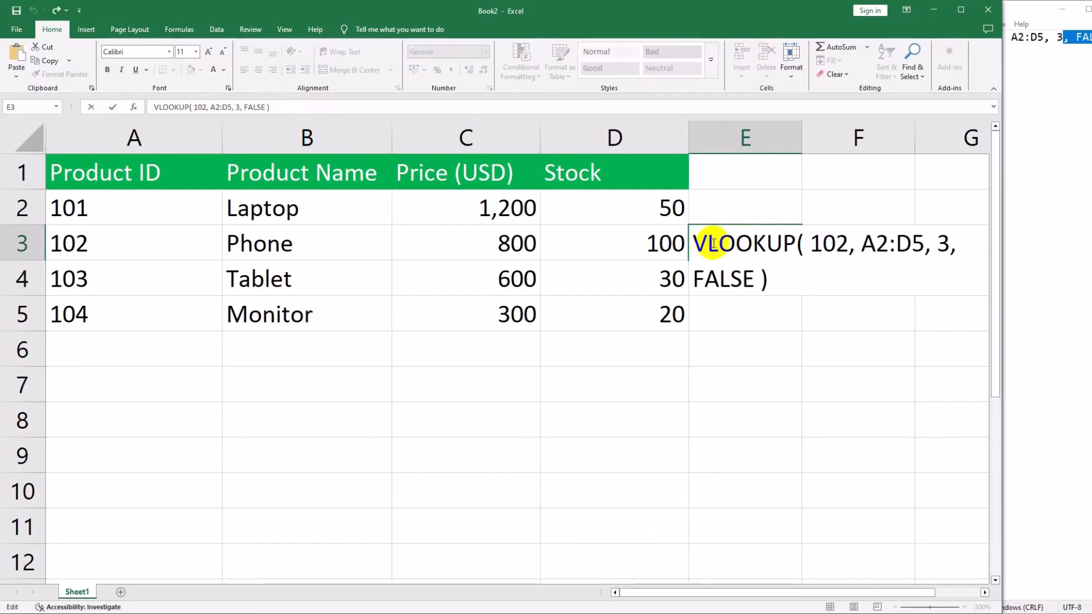
triple_click(713, 243)
click(1074, 151)
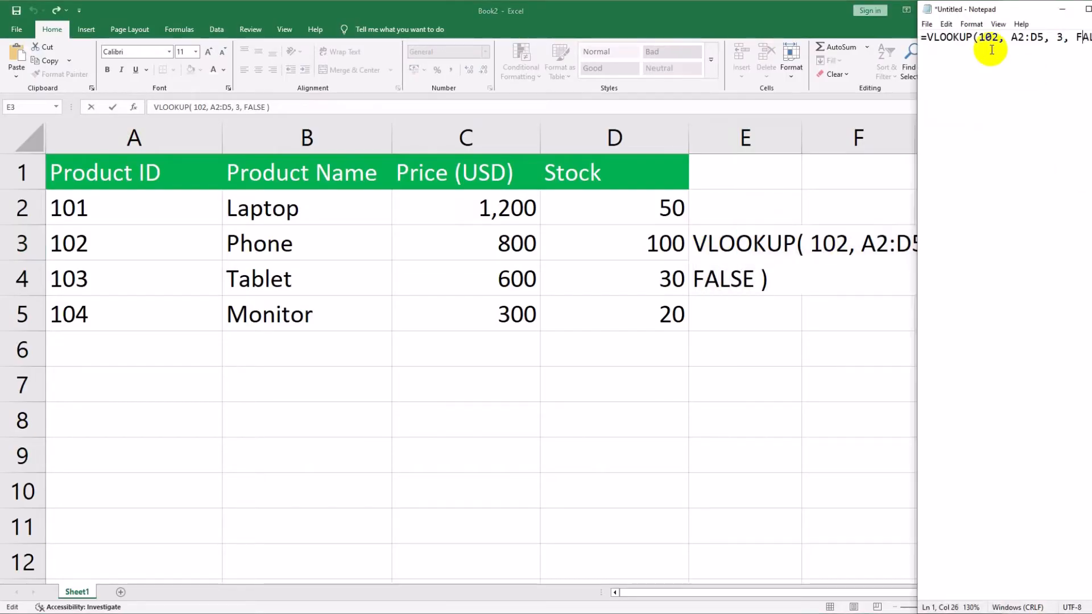
double_click(952, 39)
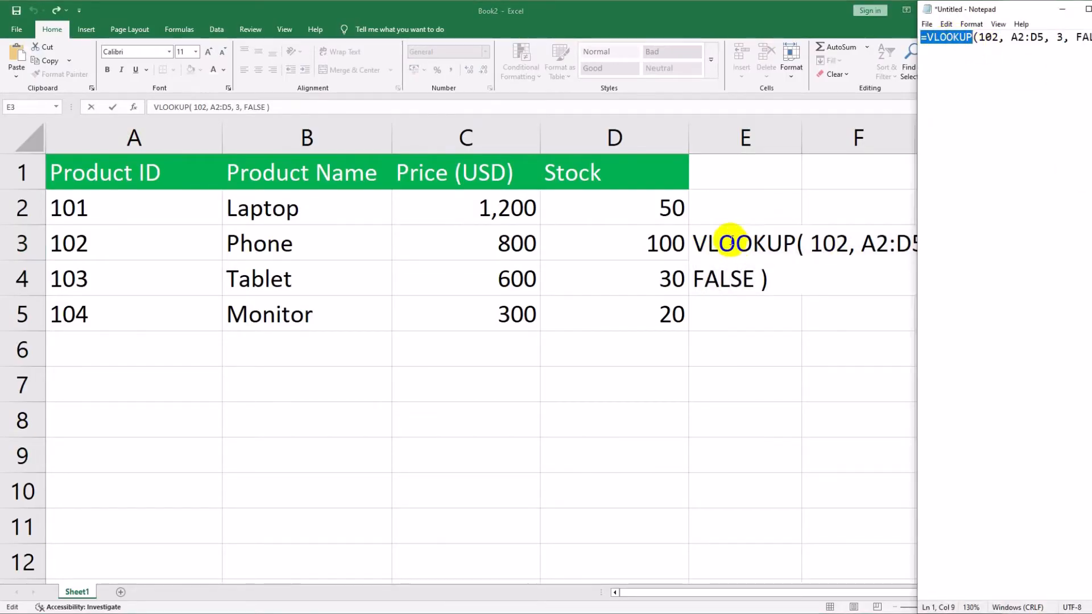
click(729, 242)
click(695, 243)
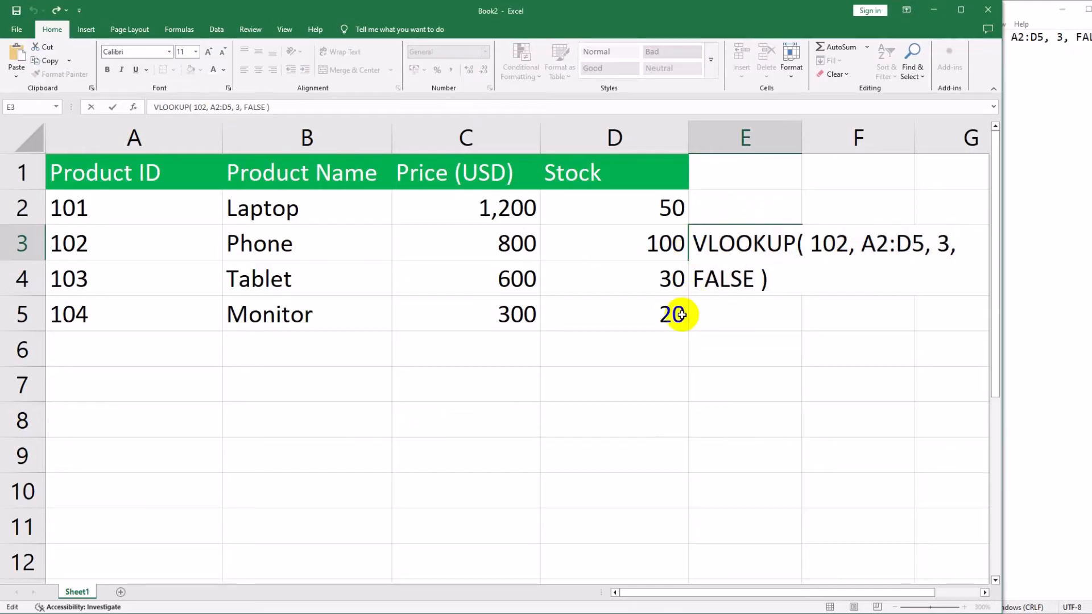
text(=)
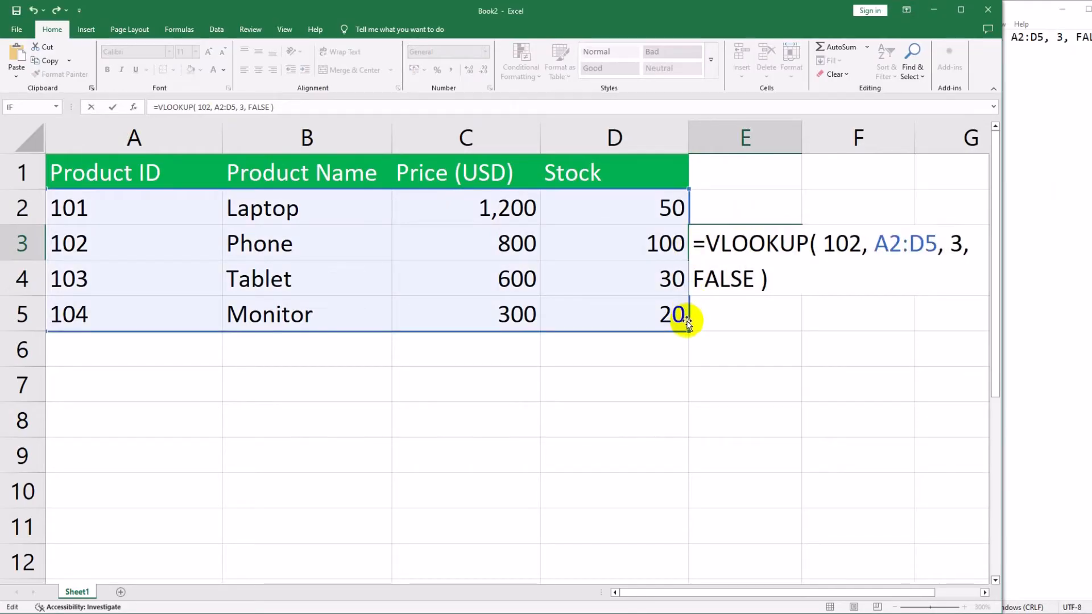
key(Return)
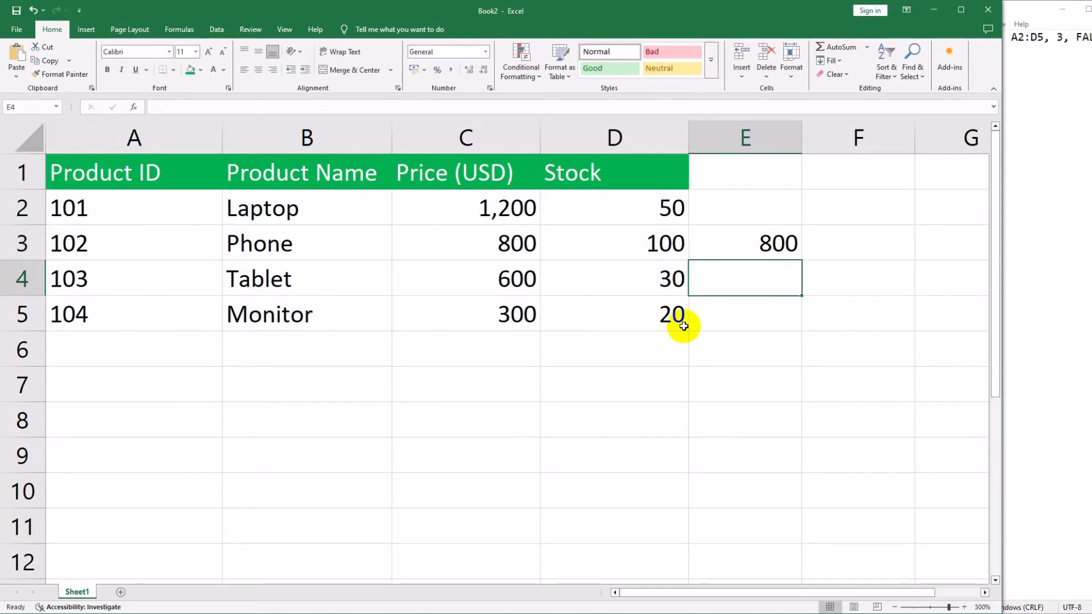
Check the lookup result in E3 against product ID 102 and its price in the Phone row
click(740, 243)
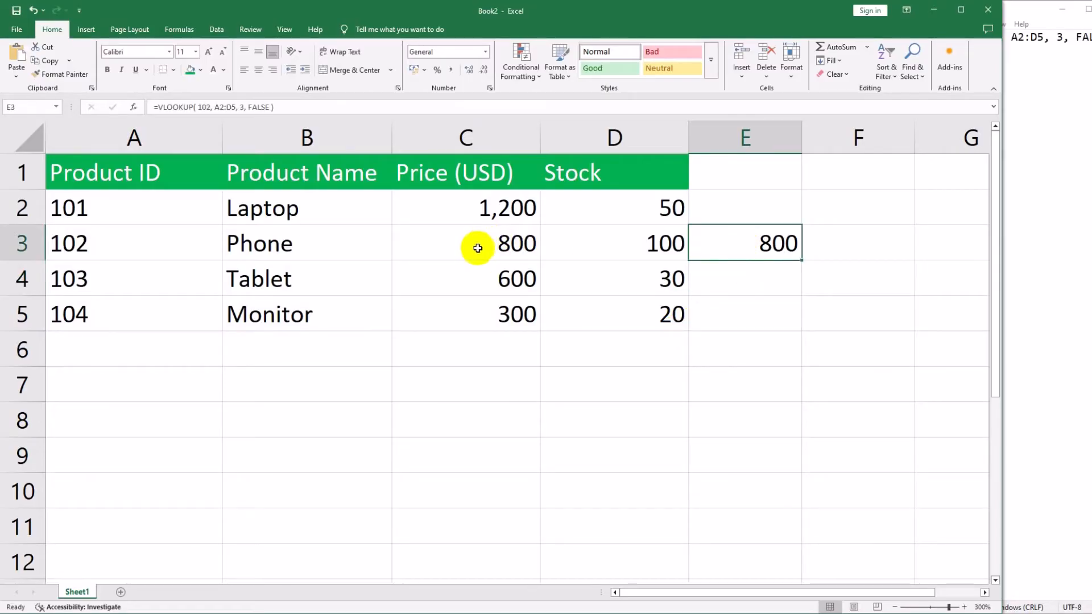
click(130, 244)
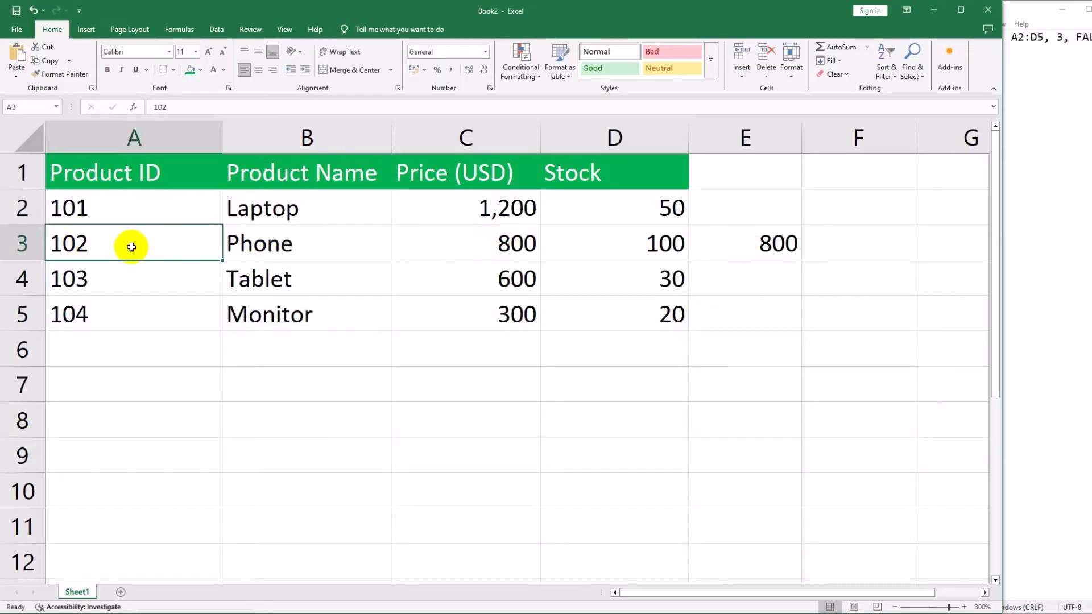
click(432, 250)
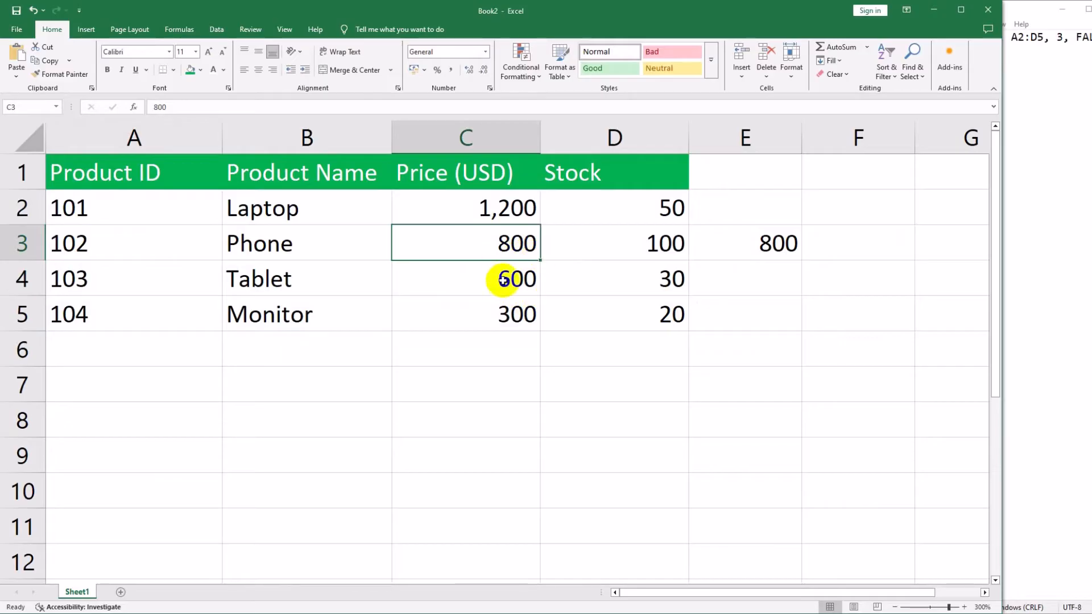
click(735, 245)
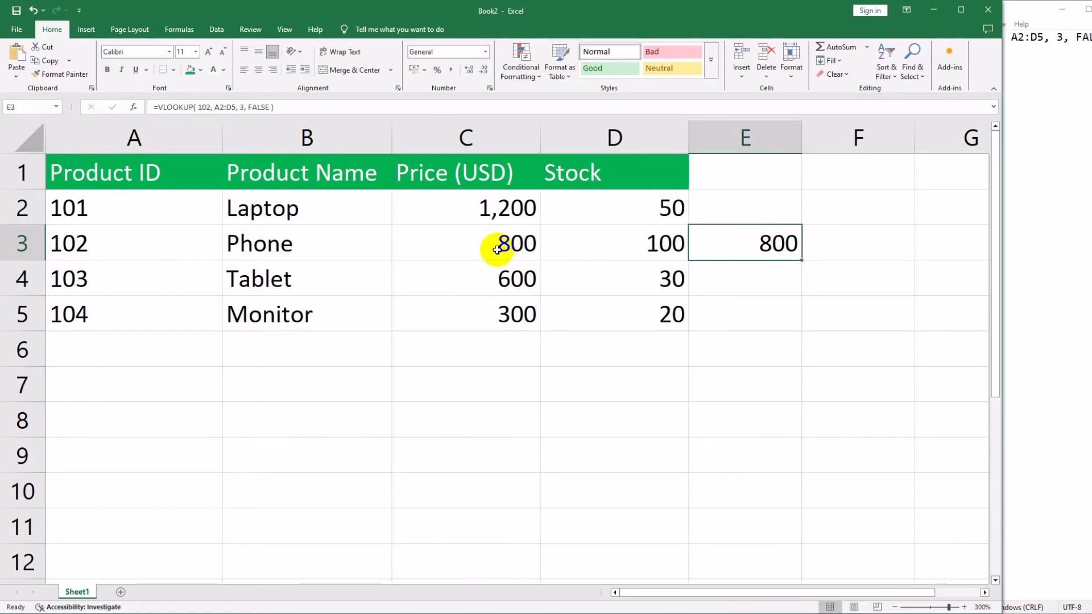
Review the "Tablet" lookup formula in Notepad and start the entry VLOOKUP() in cell F3
click(851, 245)
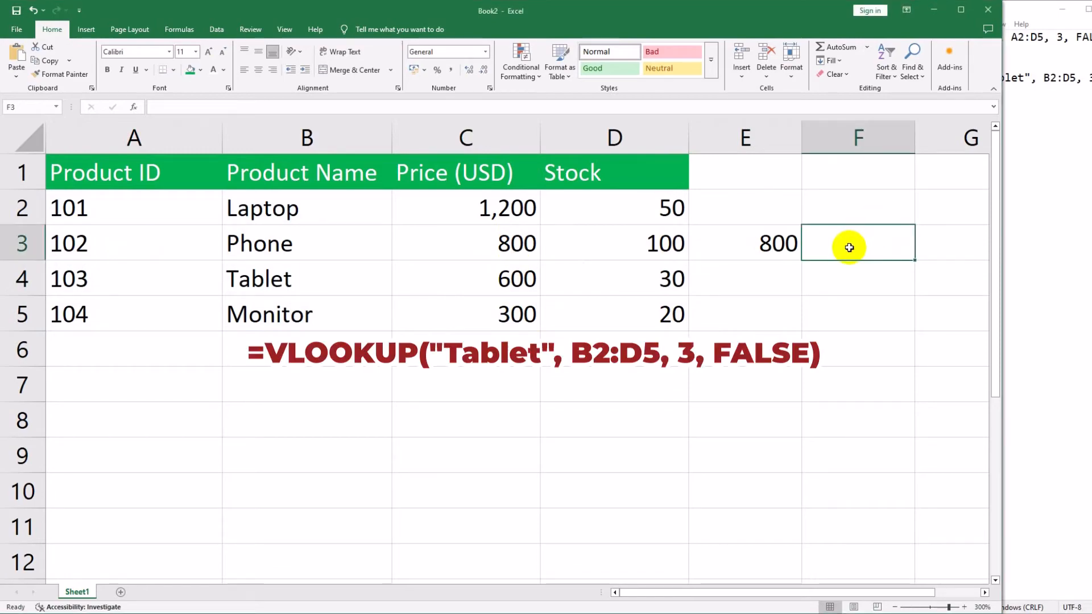
click(1021, 162)
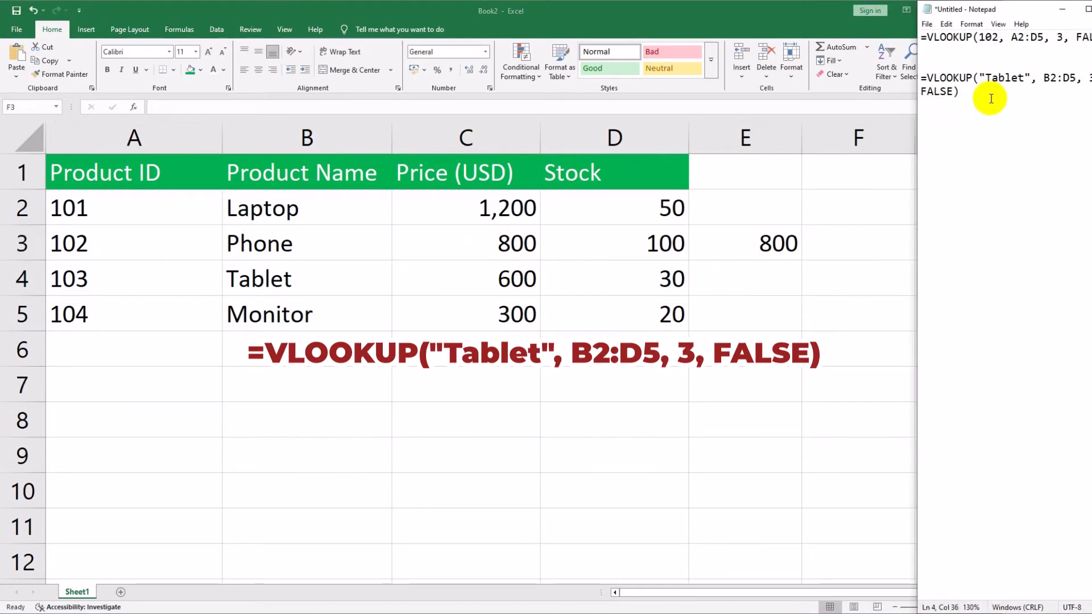
double_click(999, 78)
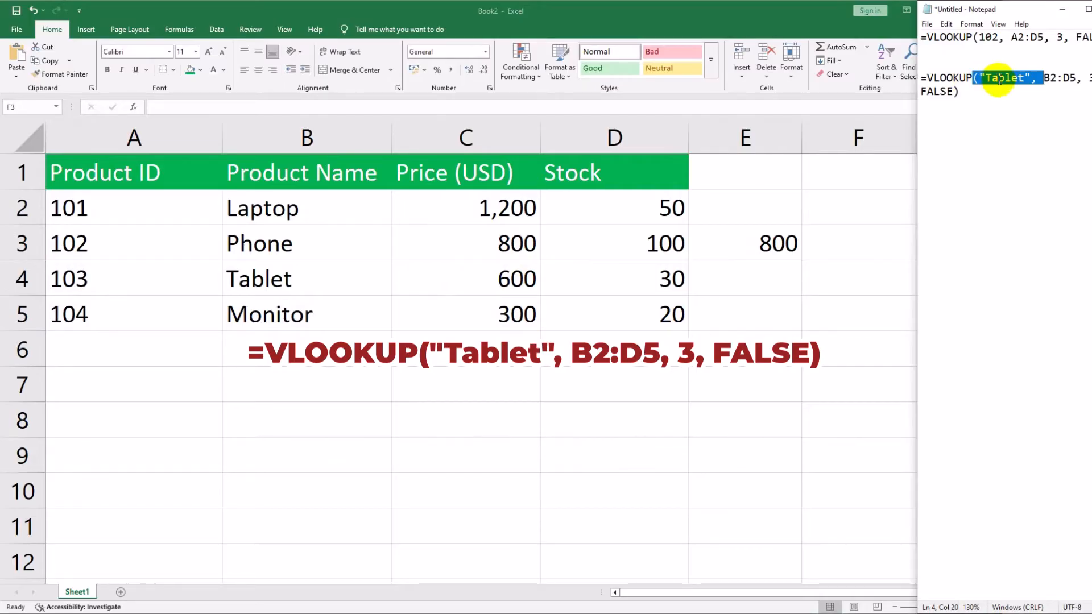
key(alt+Tab)
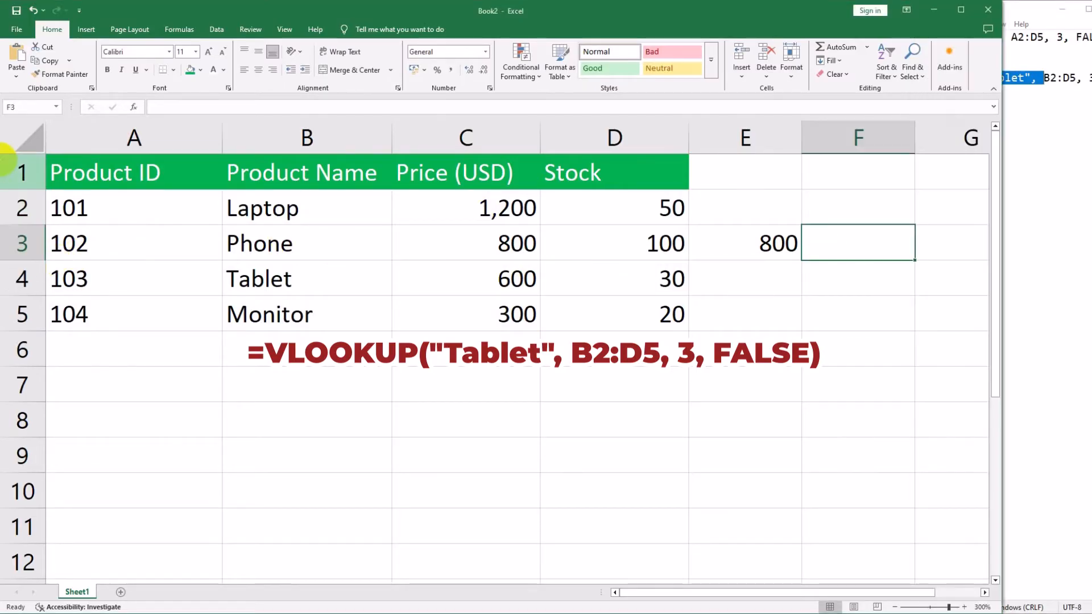
text(V)
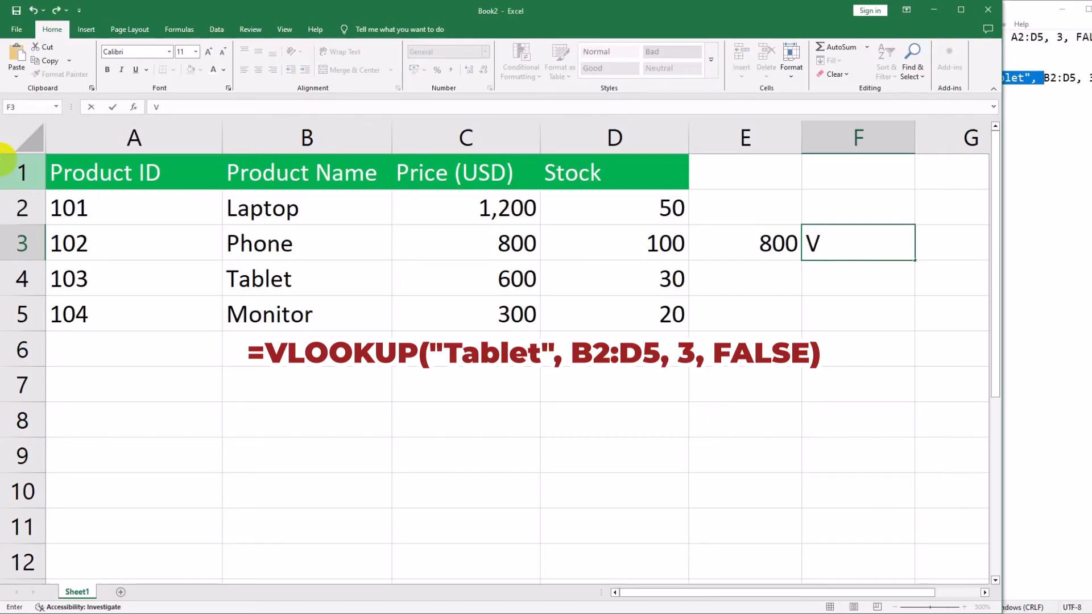
text(LOOKUP()
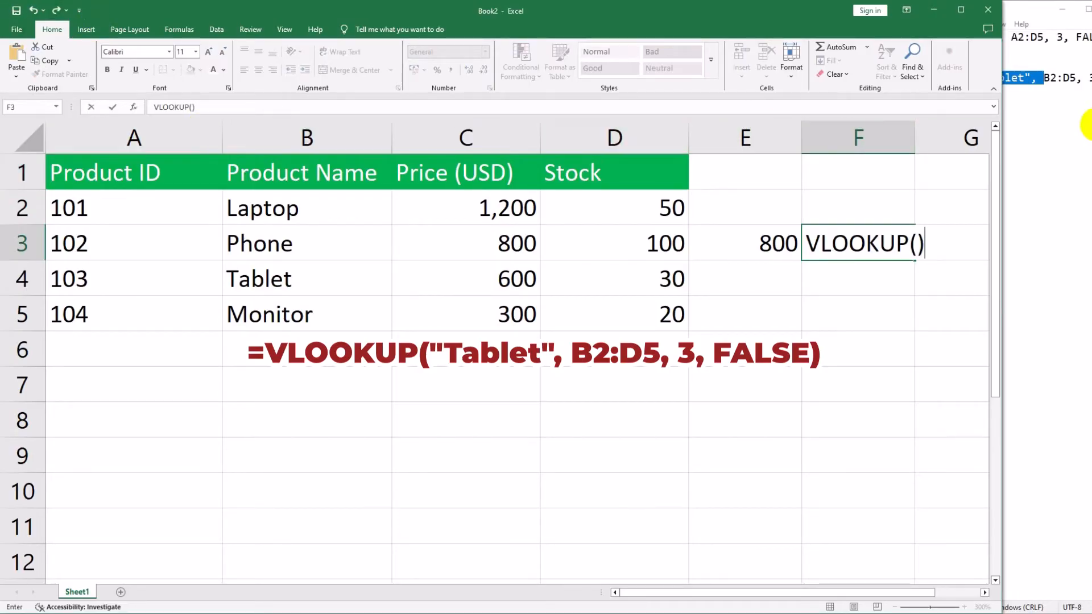
Copy "Tablet" with its quotation marks from Notepad into the parentheses of the F3 entry, followed by a comma
click(1061, 121)
drag(981, 76, 1028, 77)
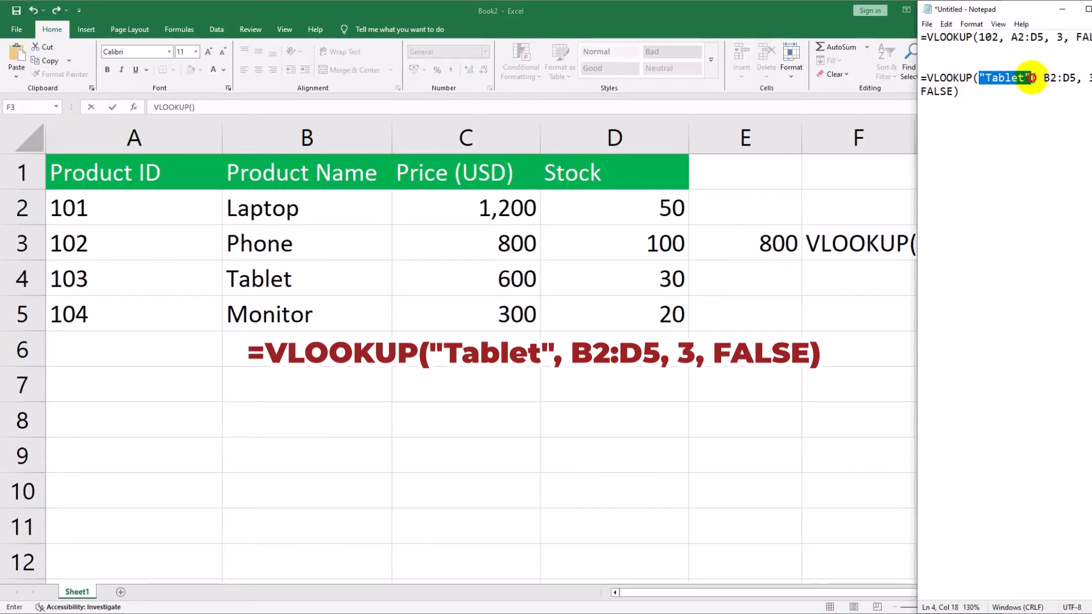
right_click(1016, 78)
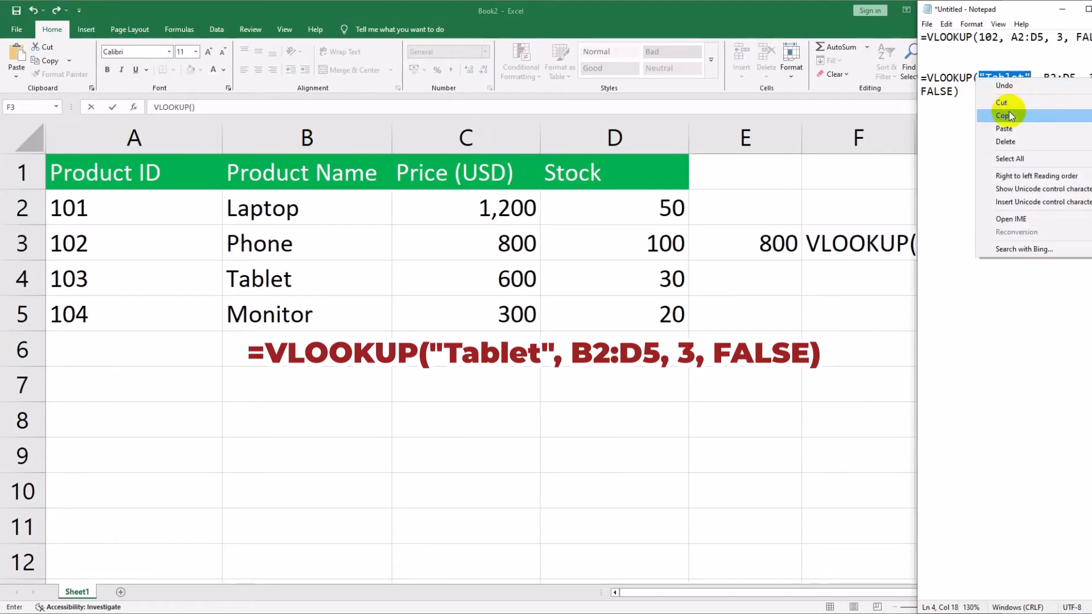
click(1009, 112)
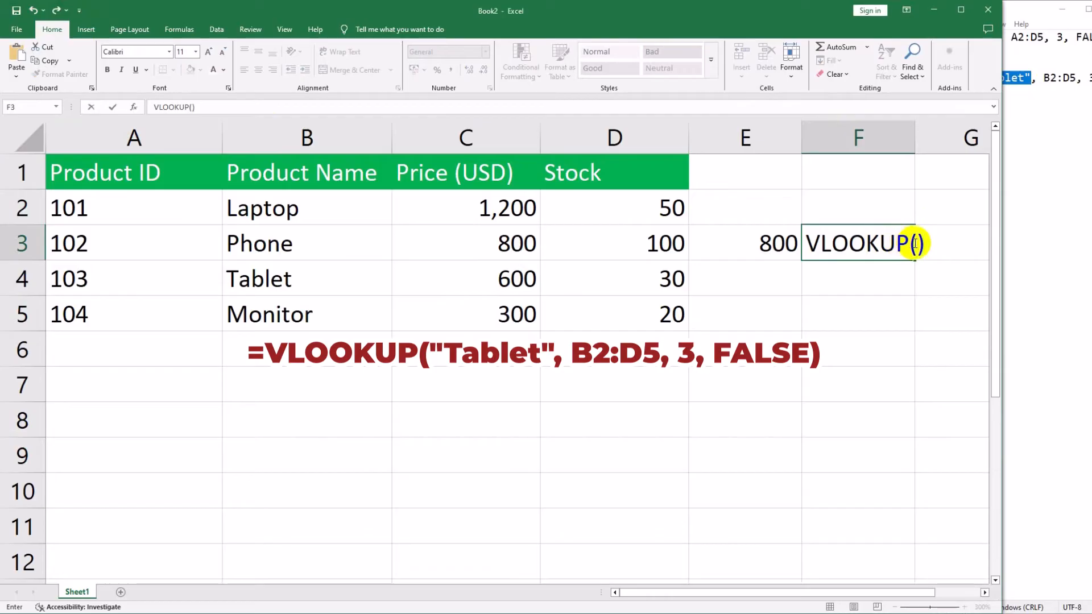
click(917, 244)
right_click(917, 243)
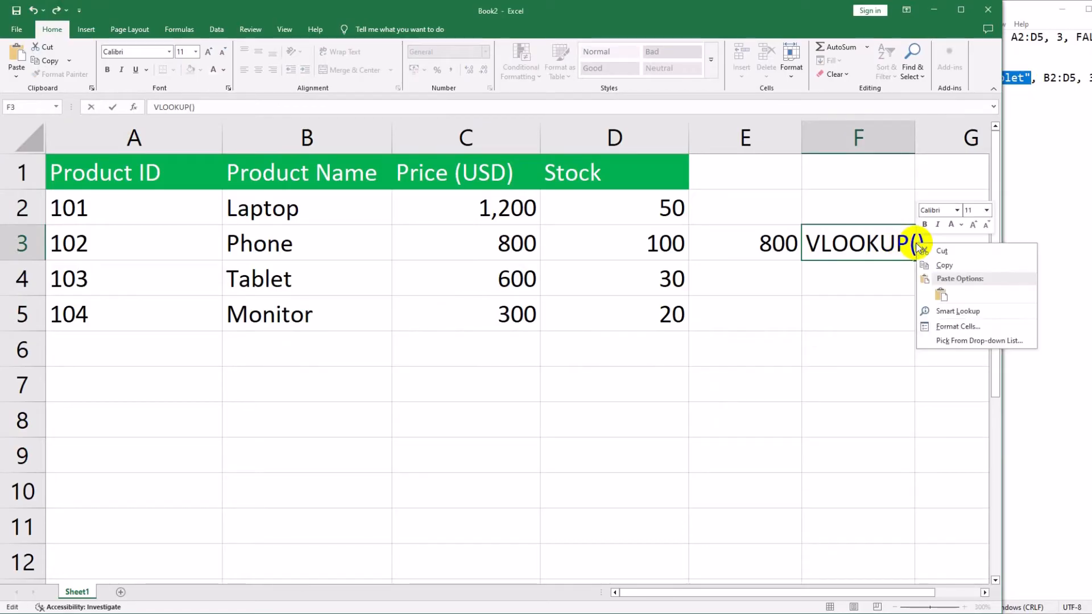
click(929, 289)
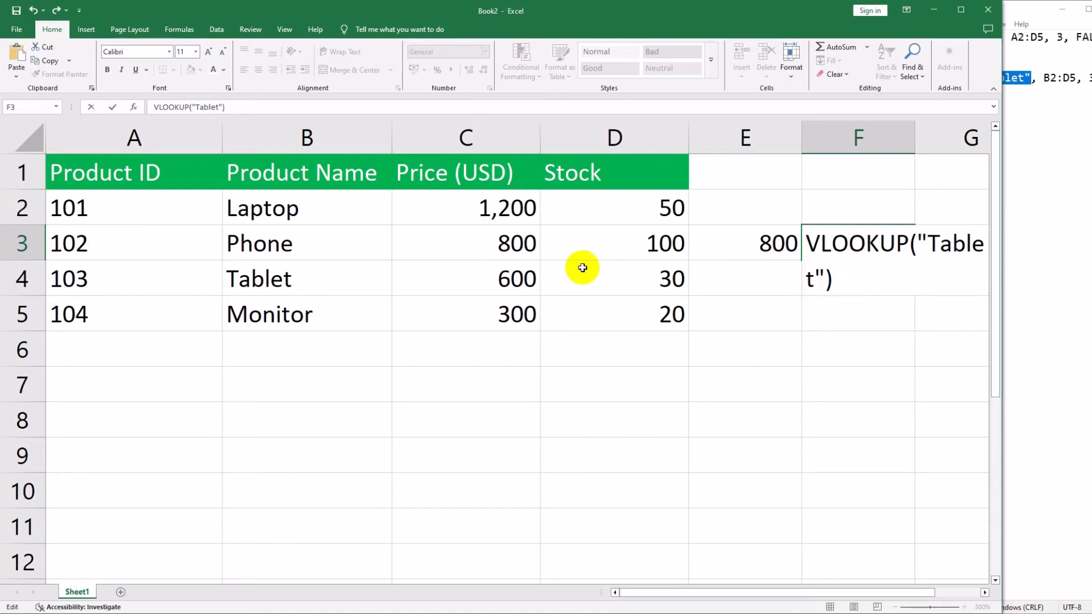
text(,)
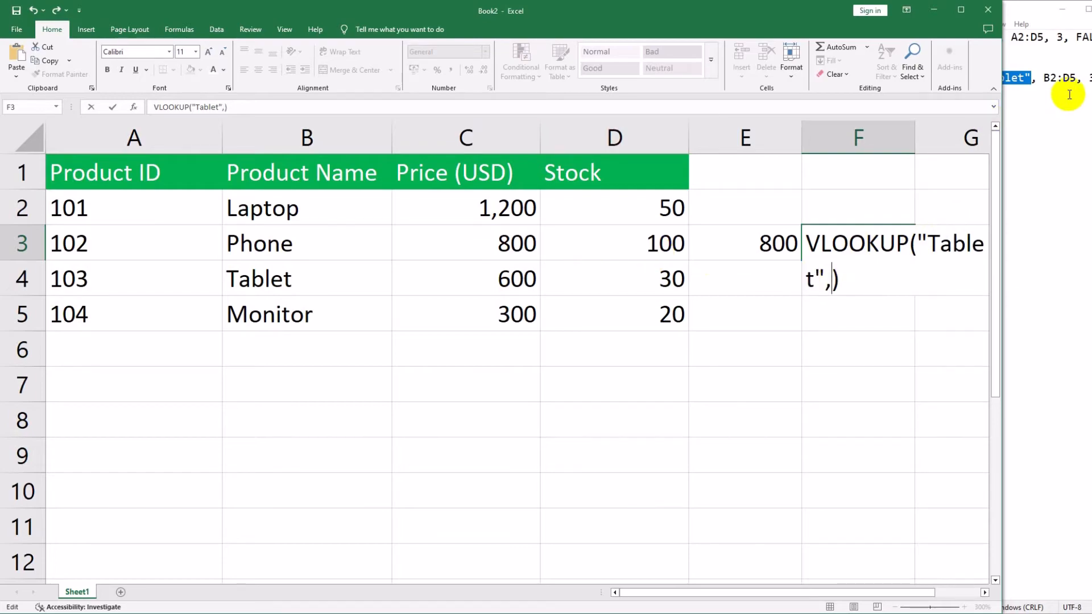
Copy the range B2:D5 from the "Tablet" formula in Notepad into the F3 entry after the comma
drag(1045, 80, 1075, 83)
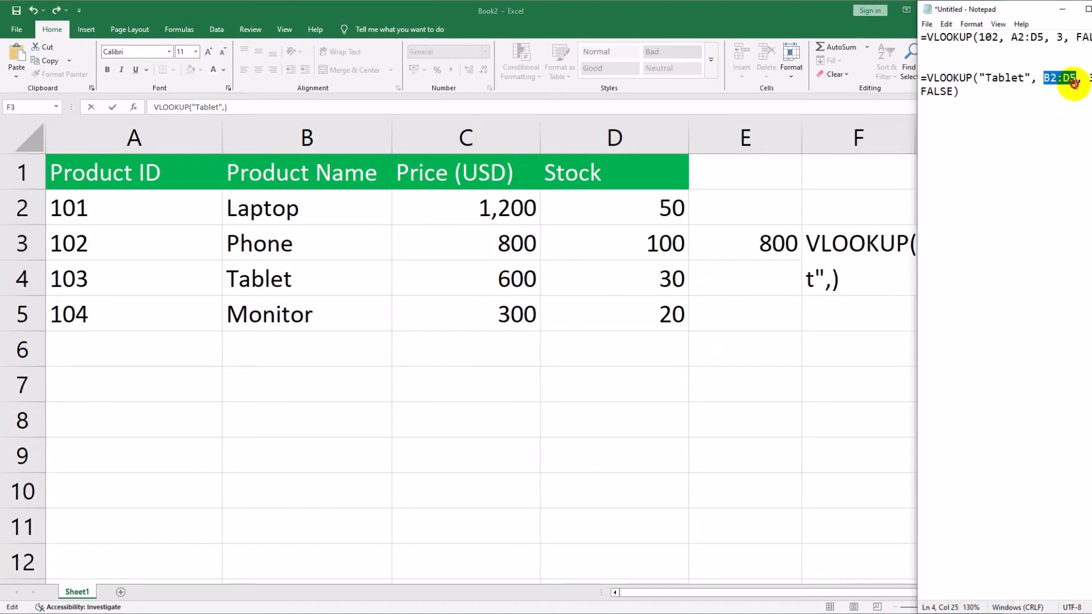
right_click(1067, 74)
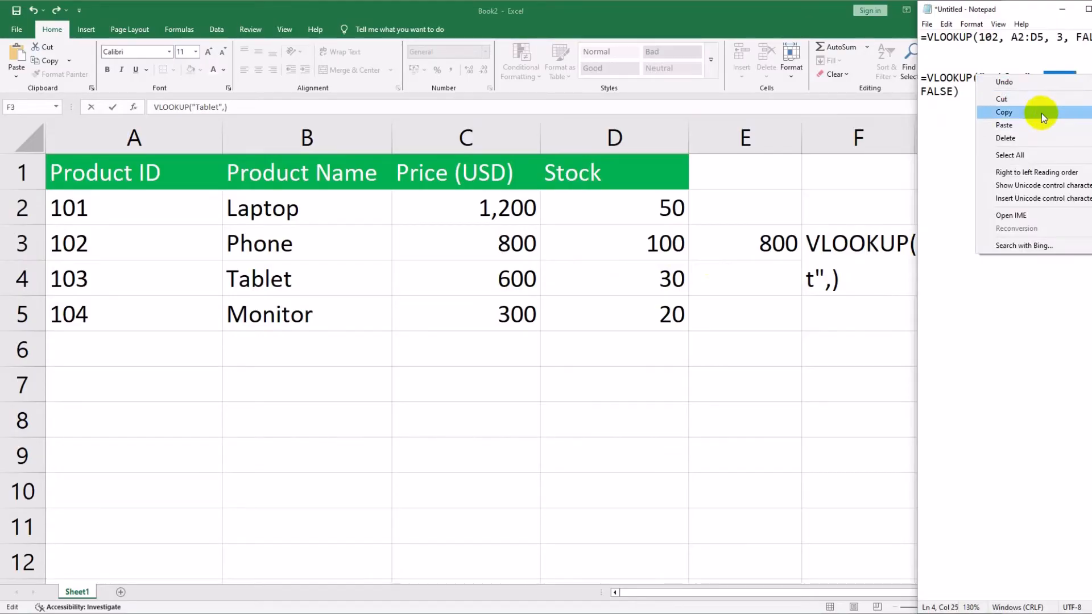
click(1042, 113)
click(825, 279)
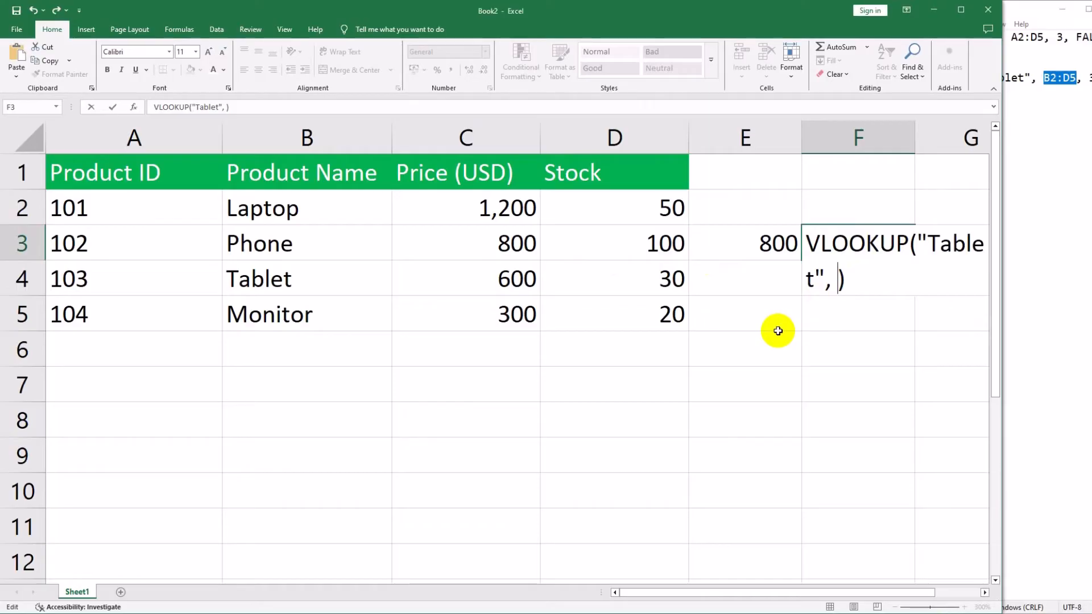
key(ctrl+v)
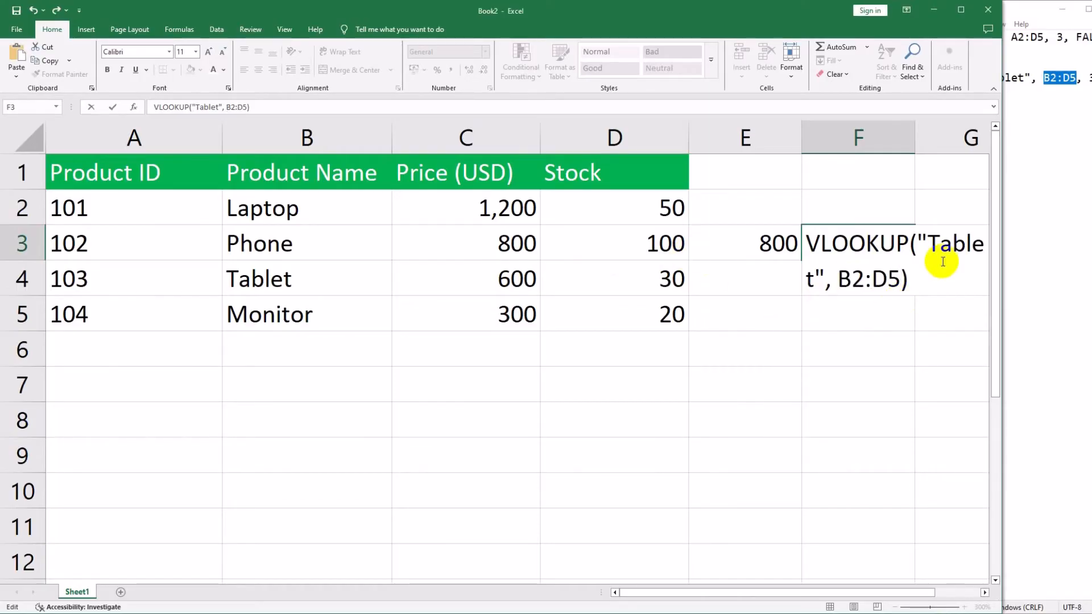
Copy the comma and column index 3 from the Notepad formula into the F3 entry after B2:D5
drag(1078, 78, 1091, 80)
right_click(1084, 79)
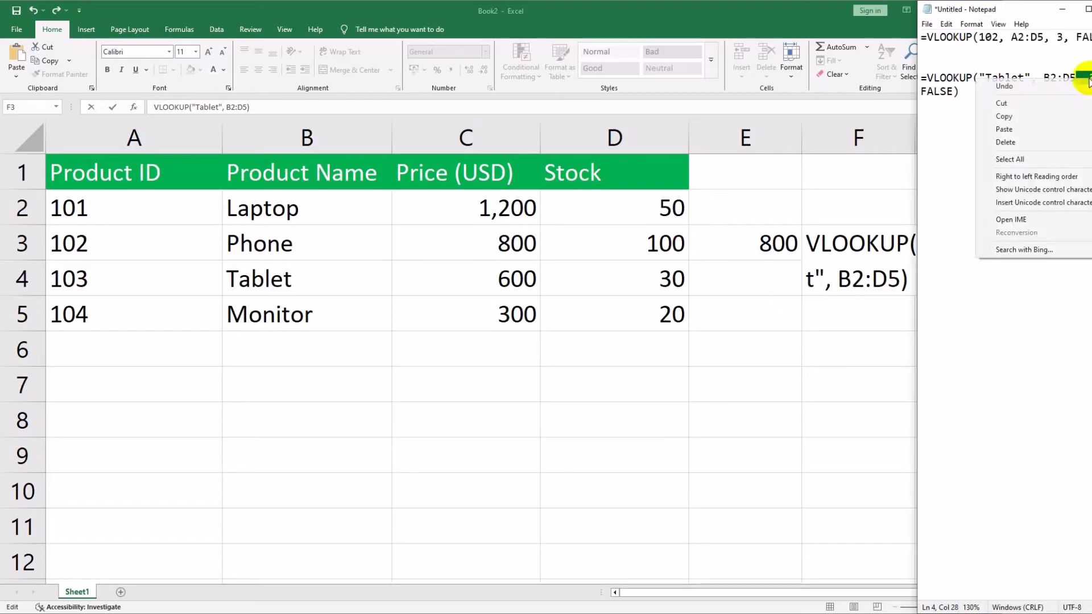
click(1029, 115)
click(902, 279)
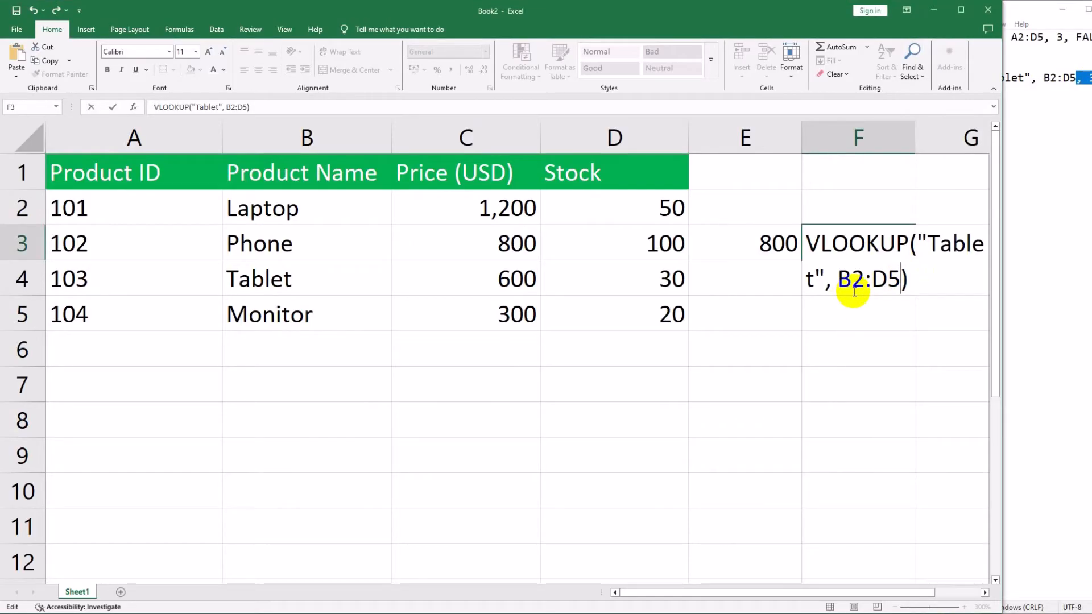
key(ctrl+v)
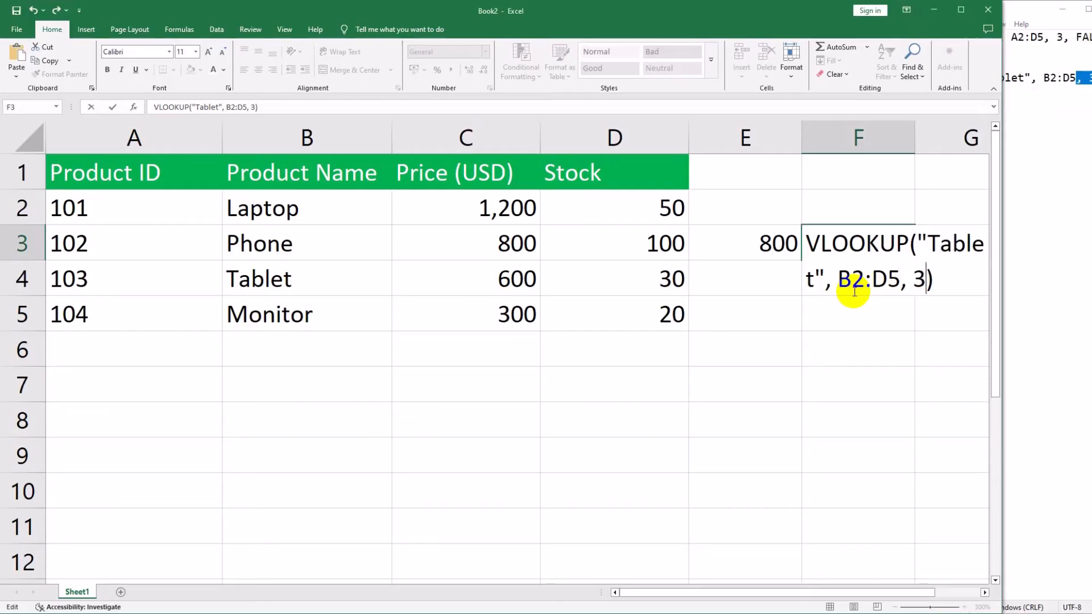
Add a comma after the 3 in the F3 entry and copy FALSE from the Notepad formula behind it
click(1087, 129)
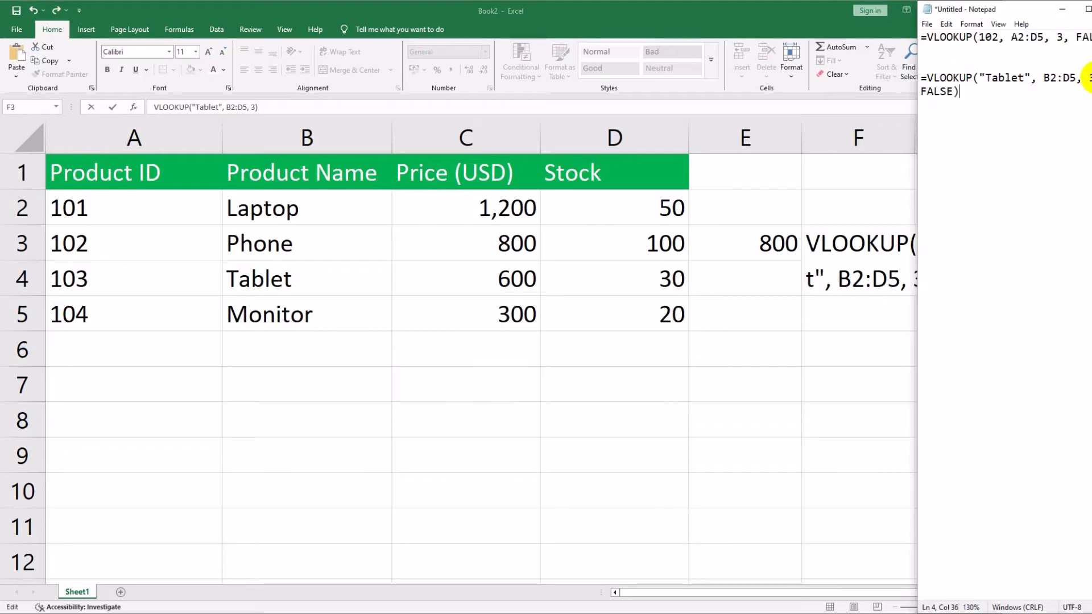
double_click(935, 92)
right_click(940, 94)
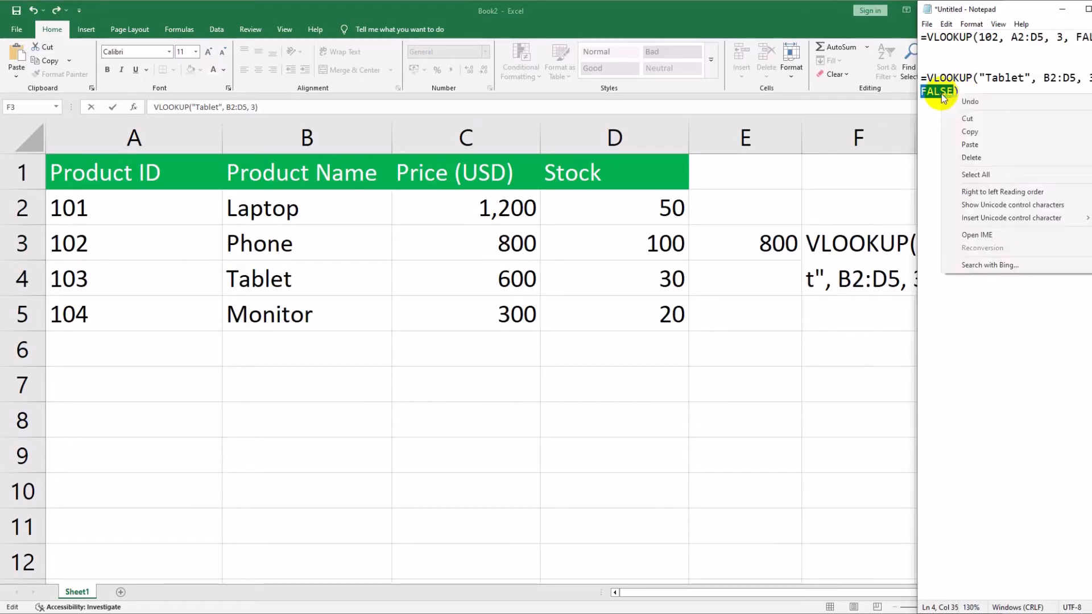
click(966, 131)
click(887, 283)
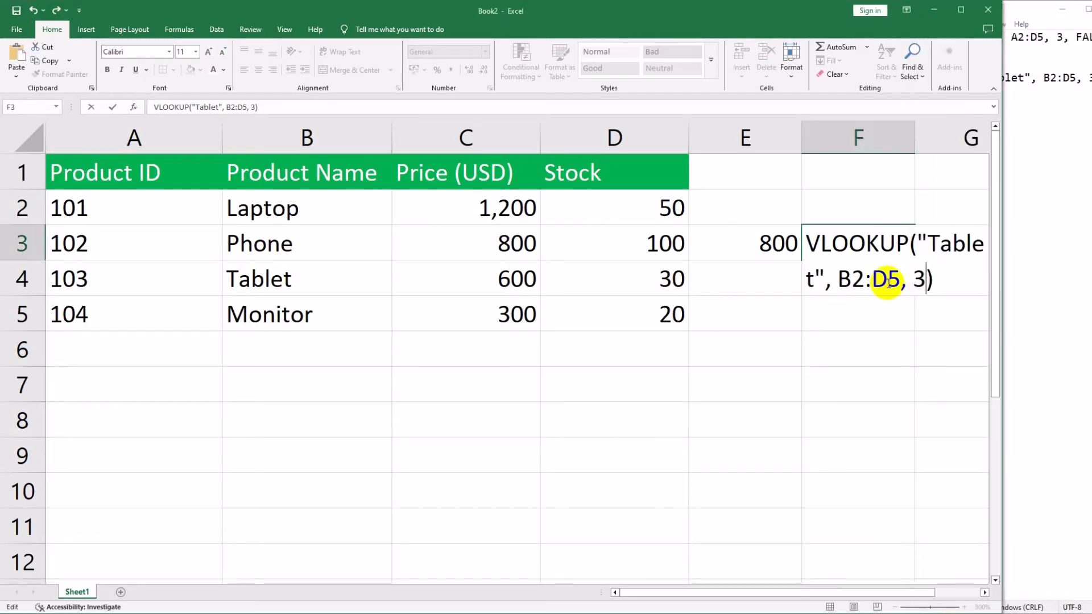
click(926, 282)
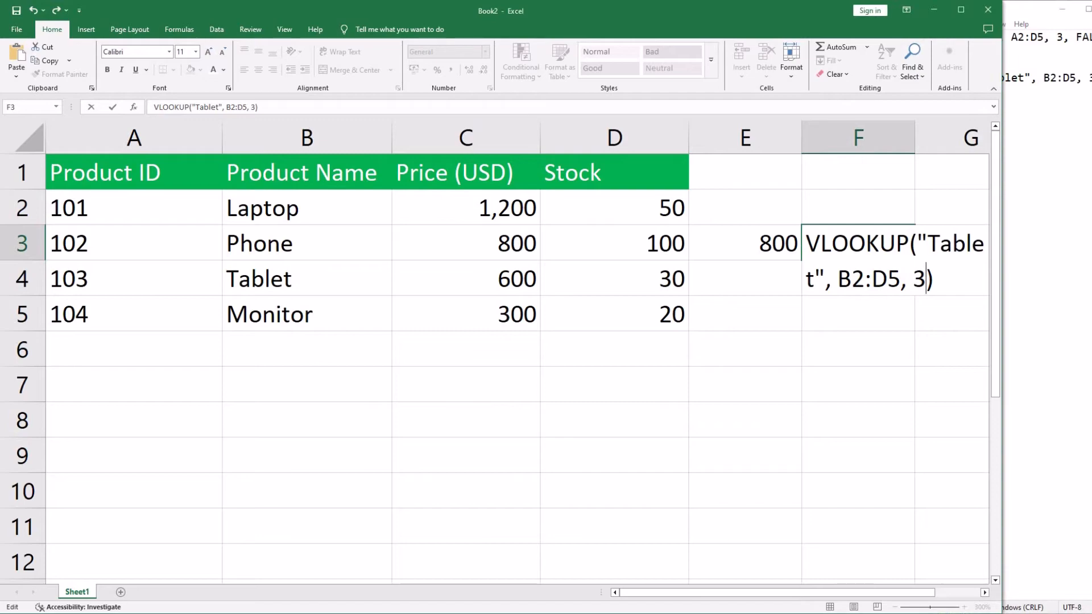
text(,)
key(ctrl+v)
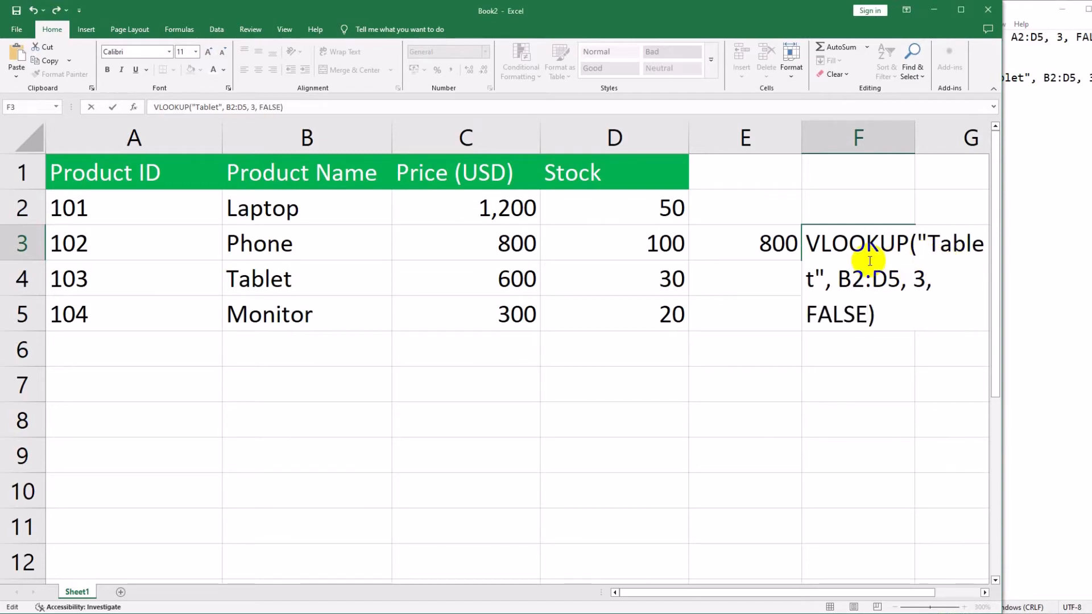
Add the leading equals sign to the F3 entry and confirm it as =VLOOKUP("Tablet", B2:D5, 3, FALSE)
click(807, 250)
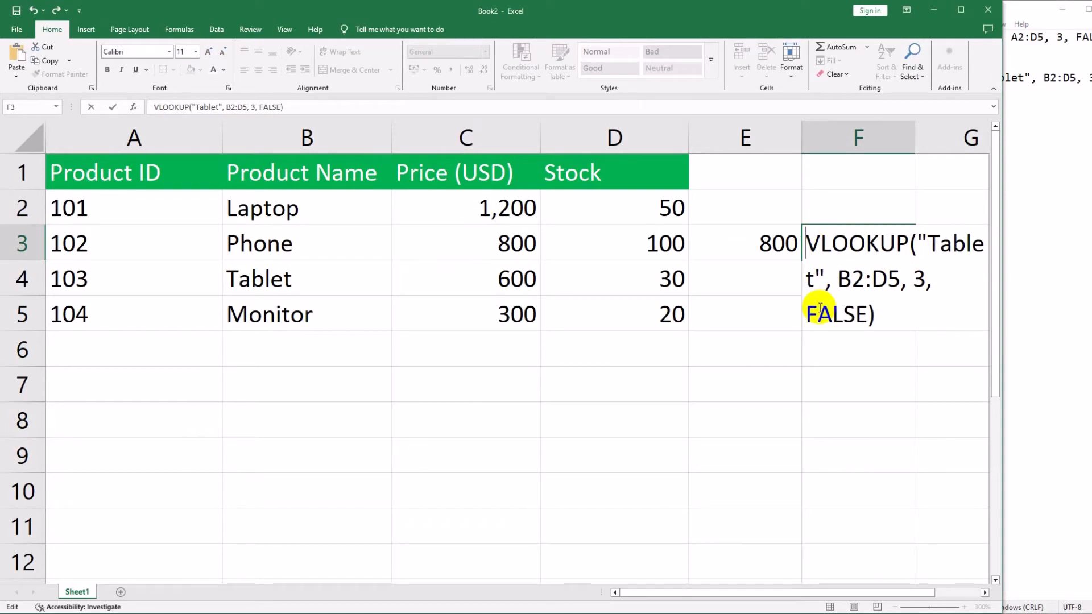
text(=)
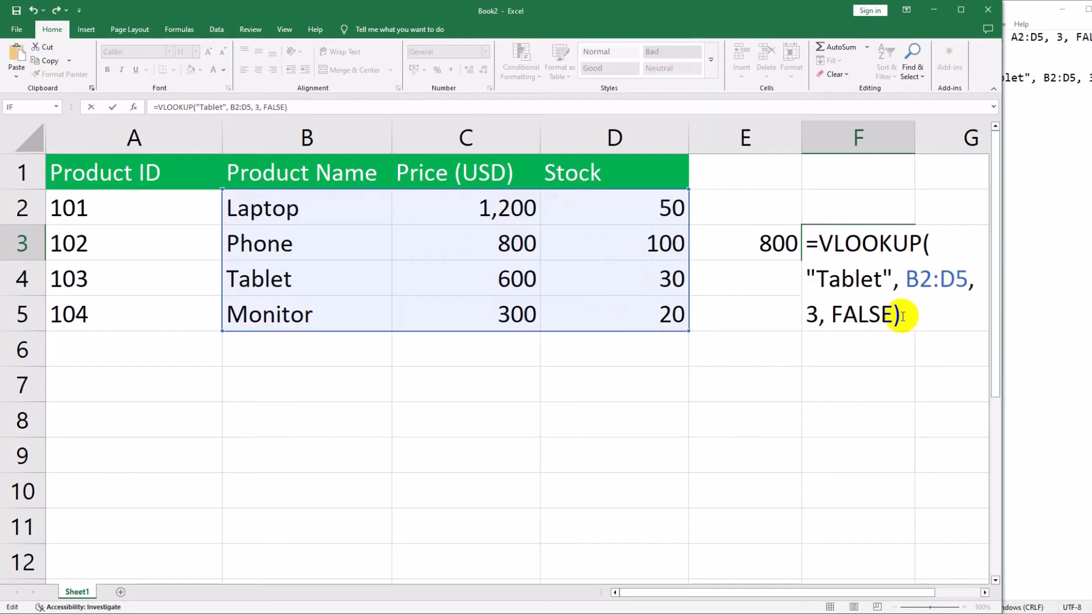
key(Return)
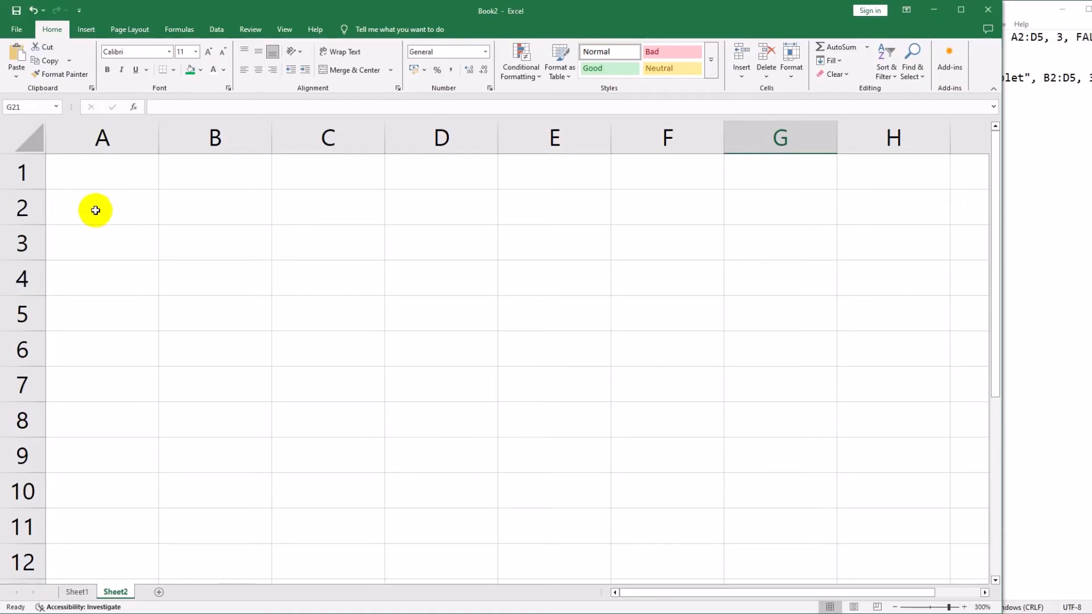
click(33, 172)
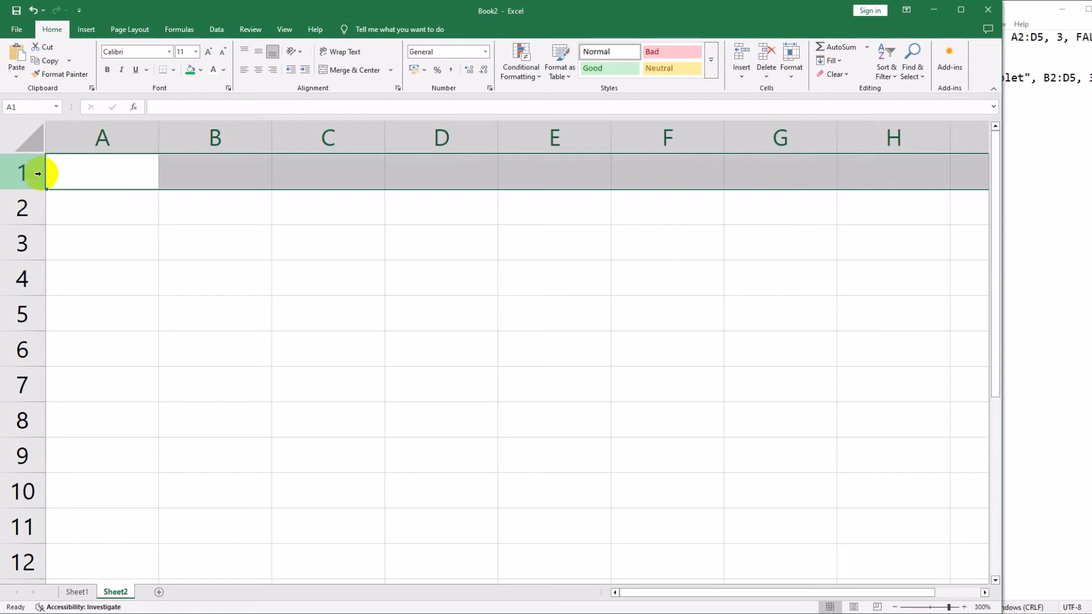
click(24, 216)
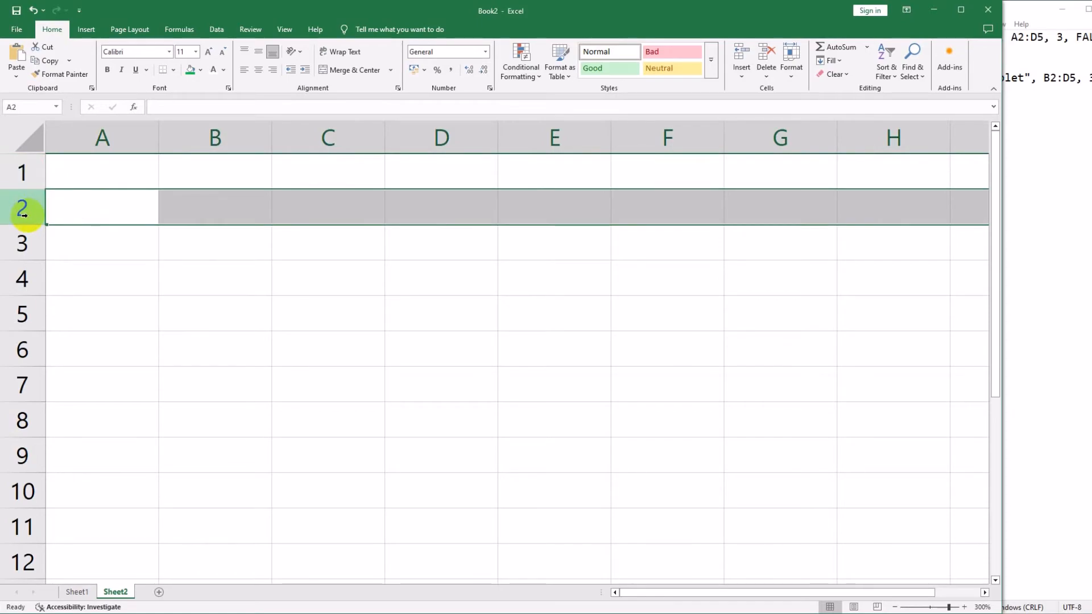
click(21, 243)
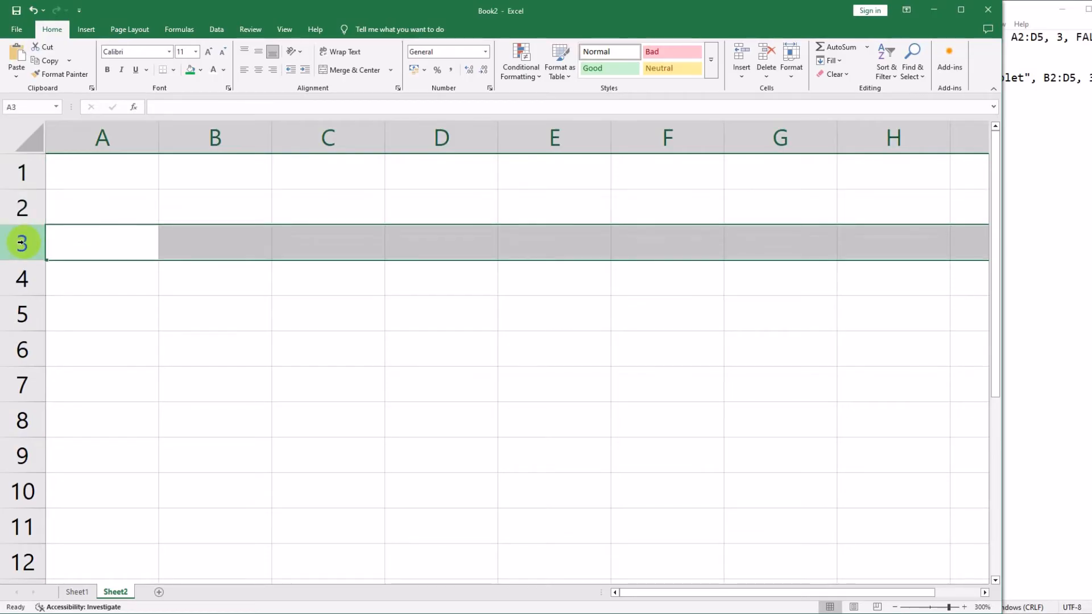
click(20, 276)
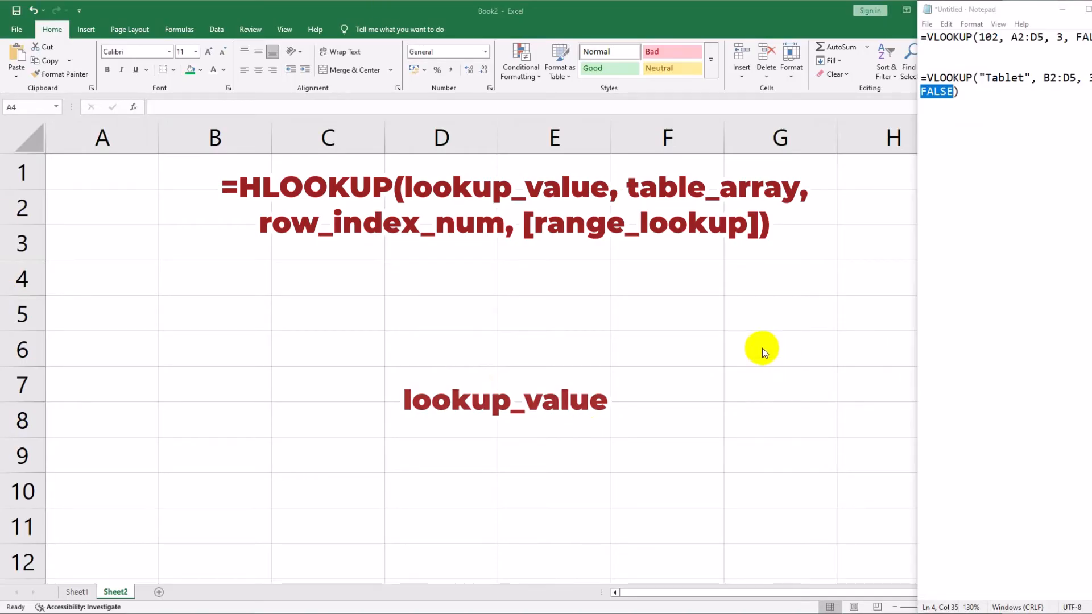
key(alt+Tab)
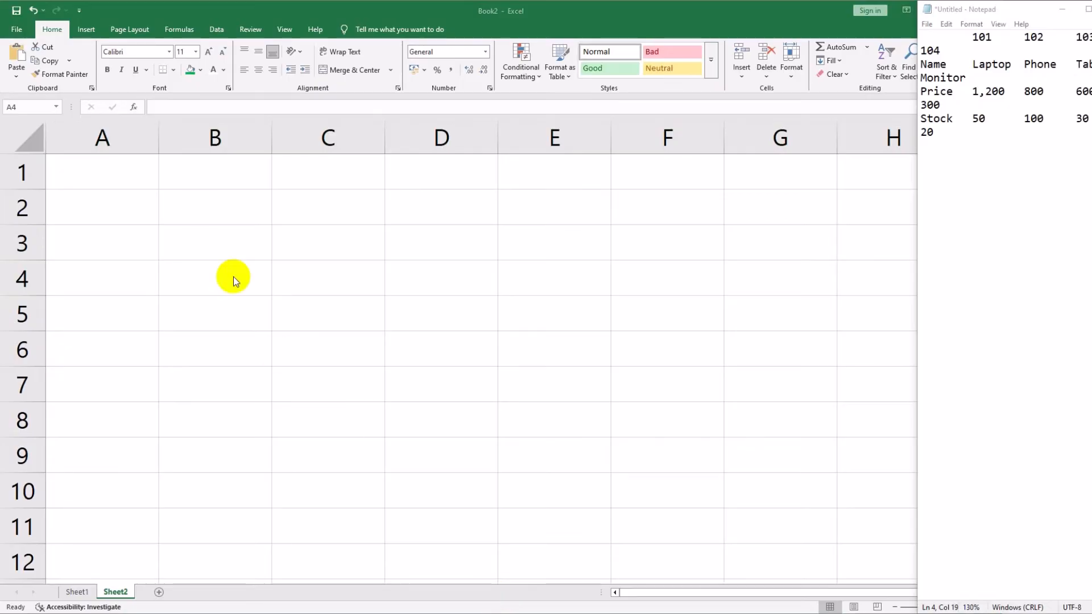
Copy the product IDs 101, 102 and 103 from Notepad into cells B1 to D1 of Sheet2
click(197, 179)
click(197, 178)
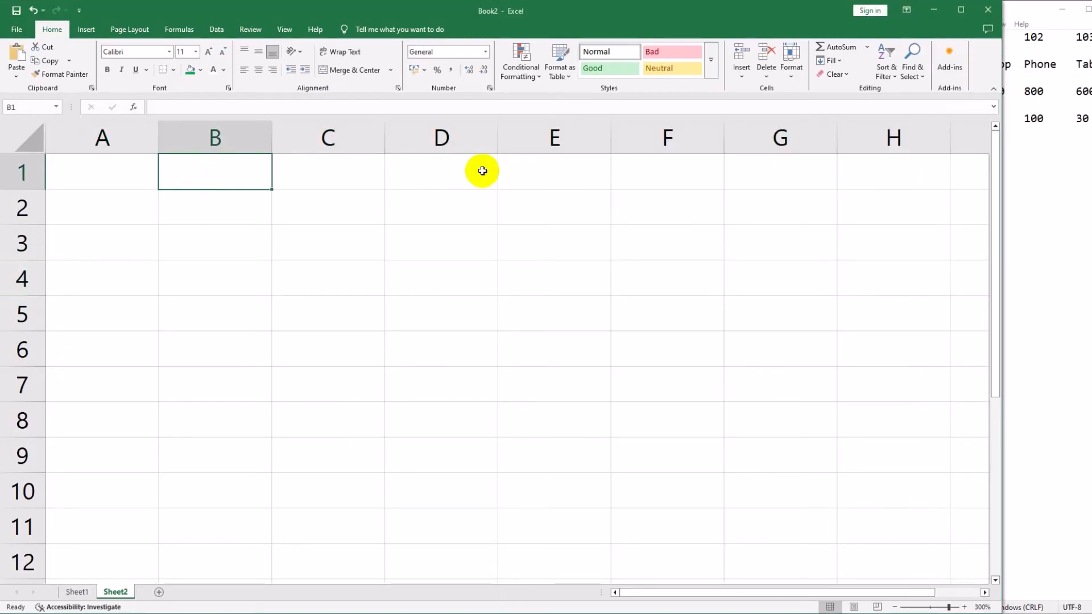
click(1085, 38)
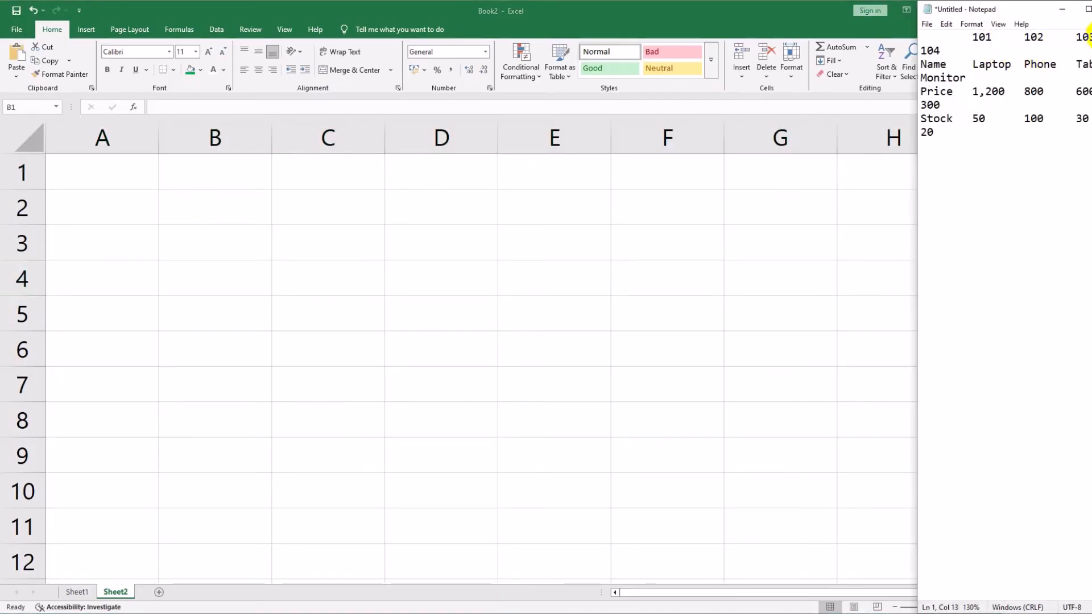
drag(1084, 38, 972, 36)
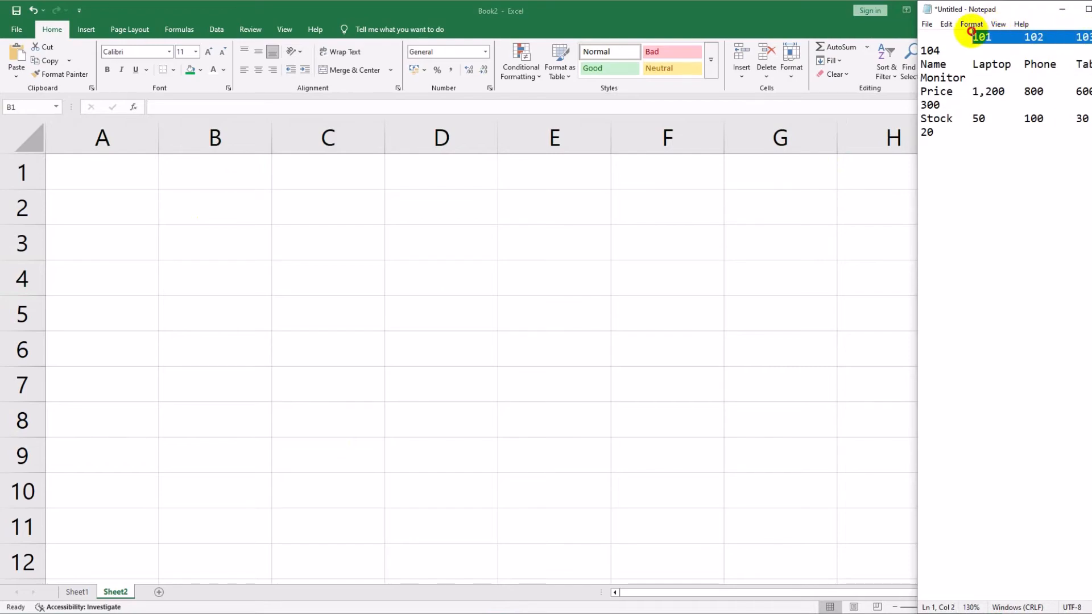
click(233, 168)
key(ctrl+v)
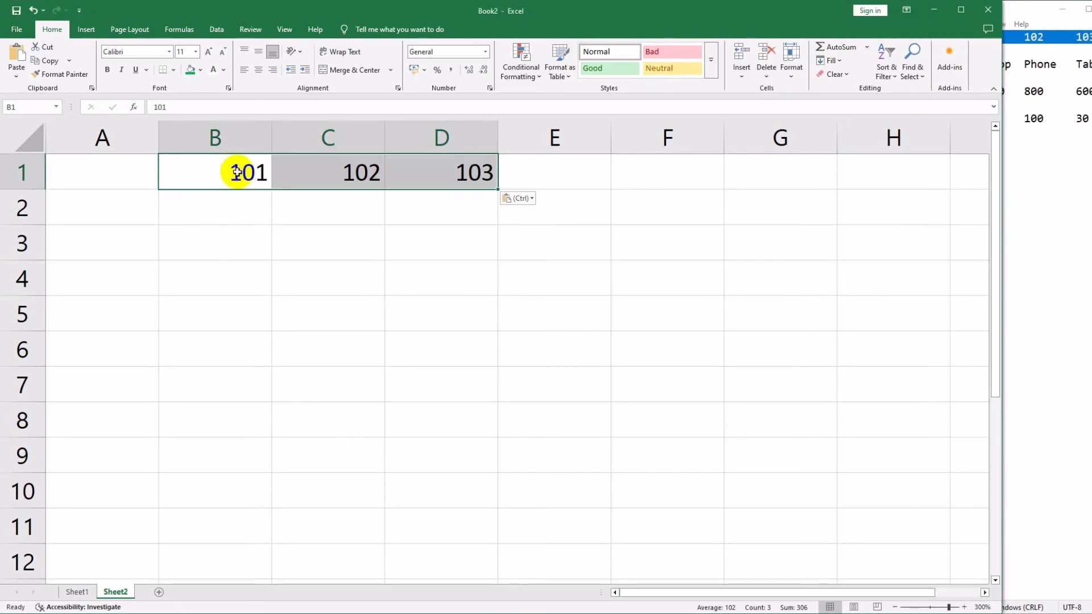
click(285, 215)
click(223, 179)
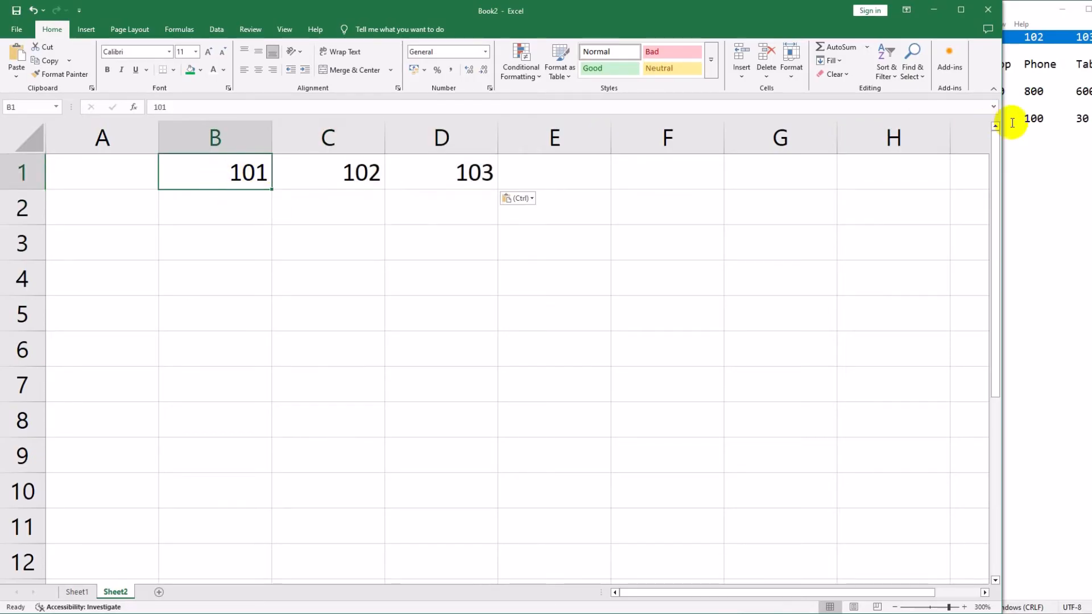
Copy the product ID 104 from Notepad into cell E1 of Sheet2
click(1076, 92)
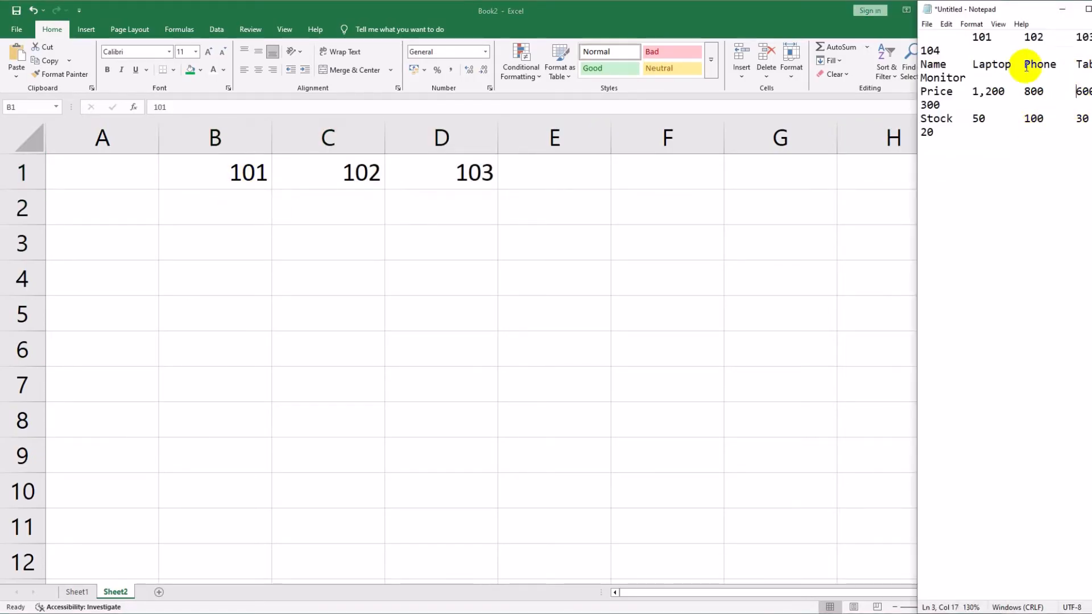
drag(942, 51, 923, 50)
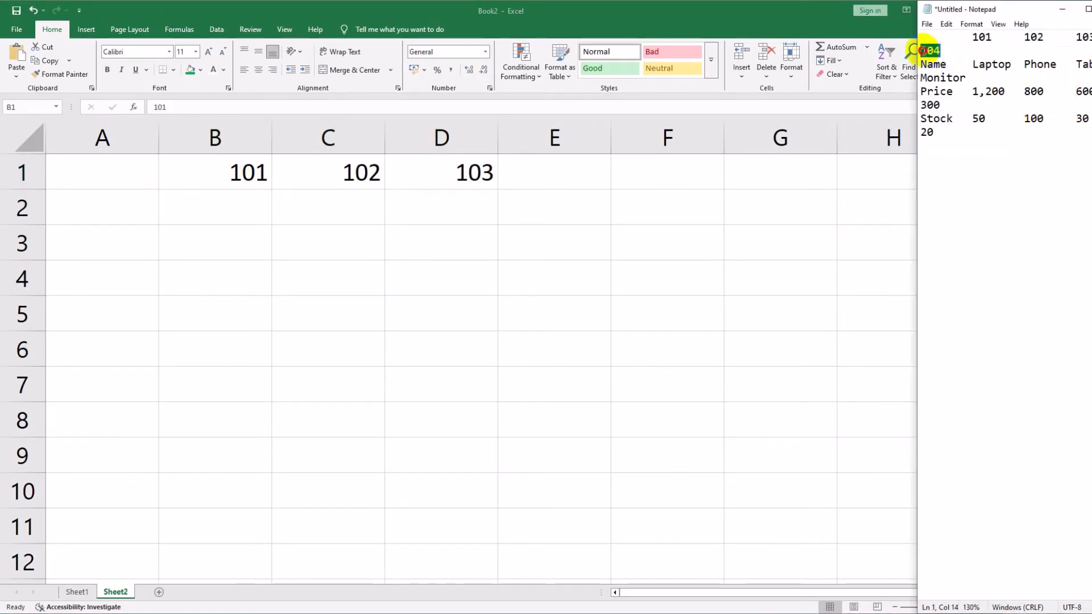
click(565, 170)
click(565, 169)
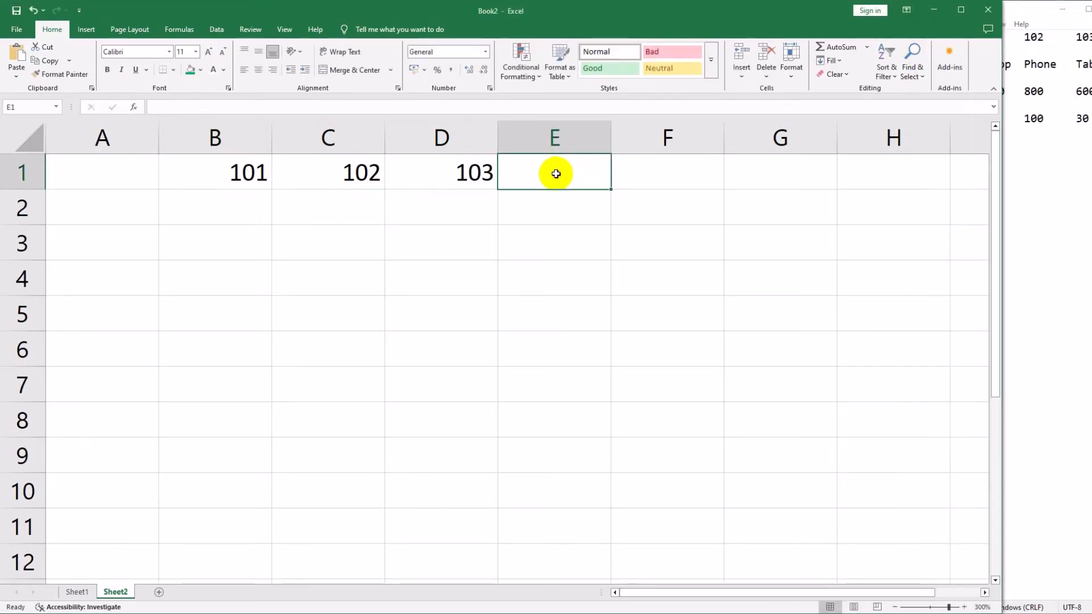
key(ctrl+v)
Copy the Name row with Laptop, Phone, Tablet and Monitor from Notepad into row 2, starting at A2
click(1084, 63)
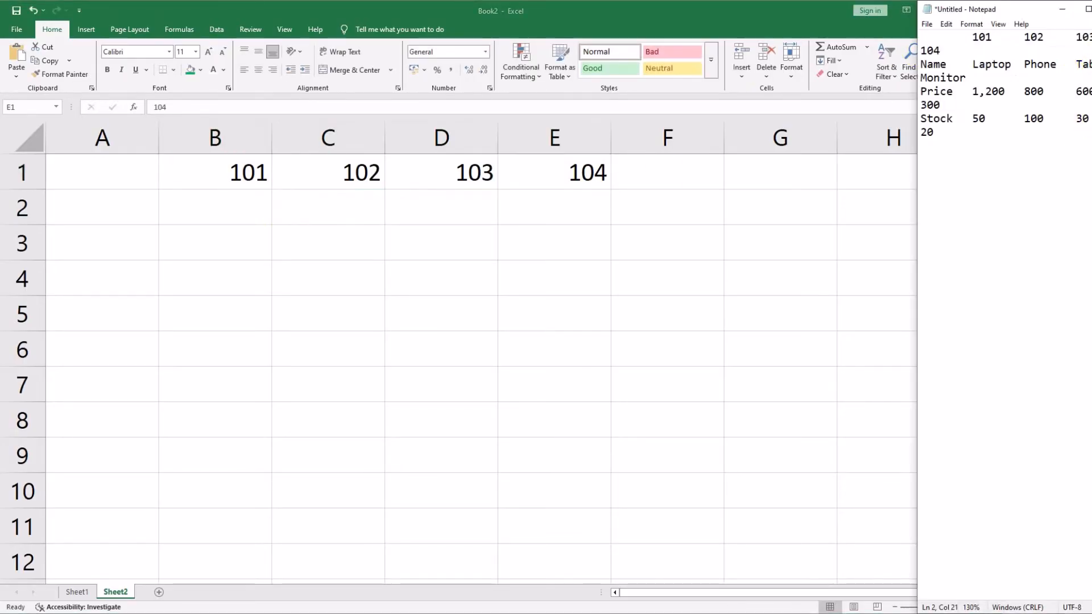
drag(969, 79, 919, 67)
key(ctrl+c)
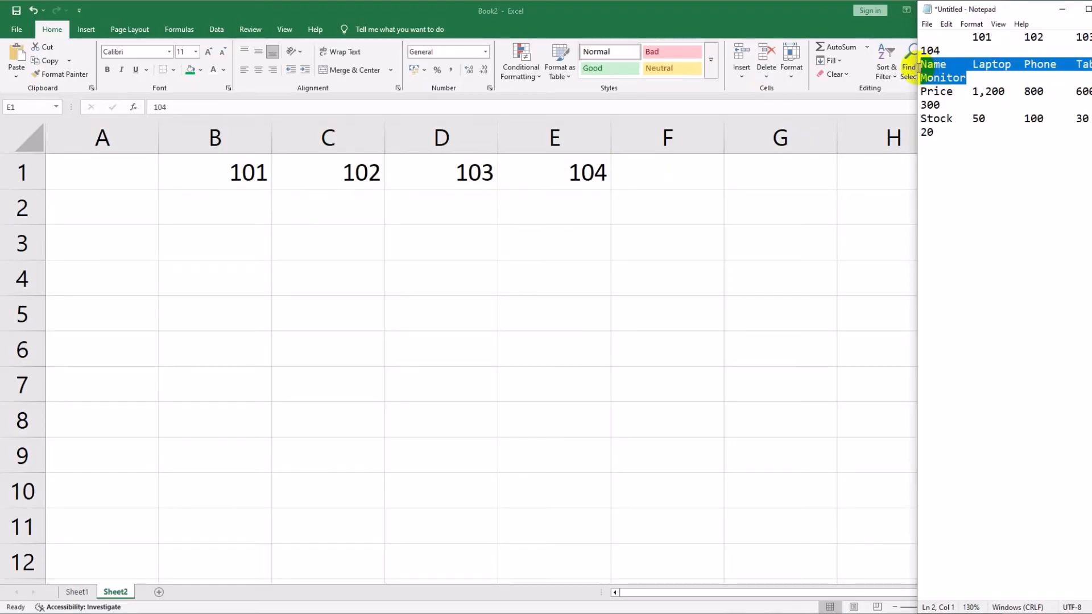
click(89, 205)
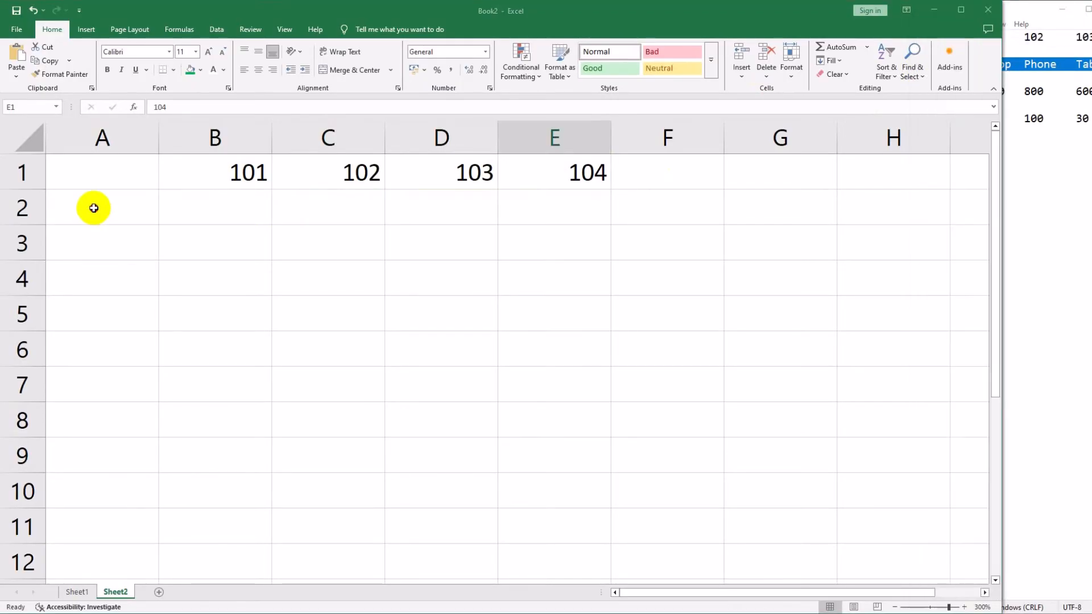
key(ctrl+v)
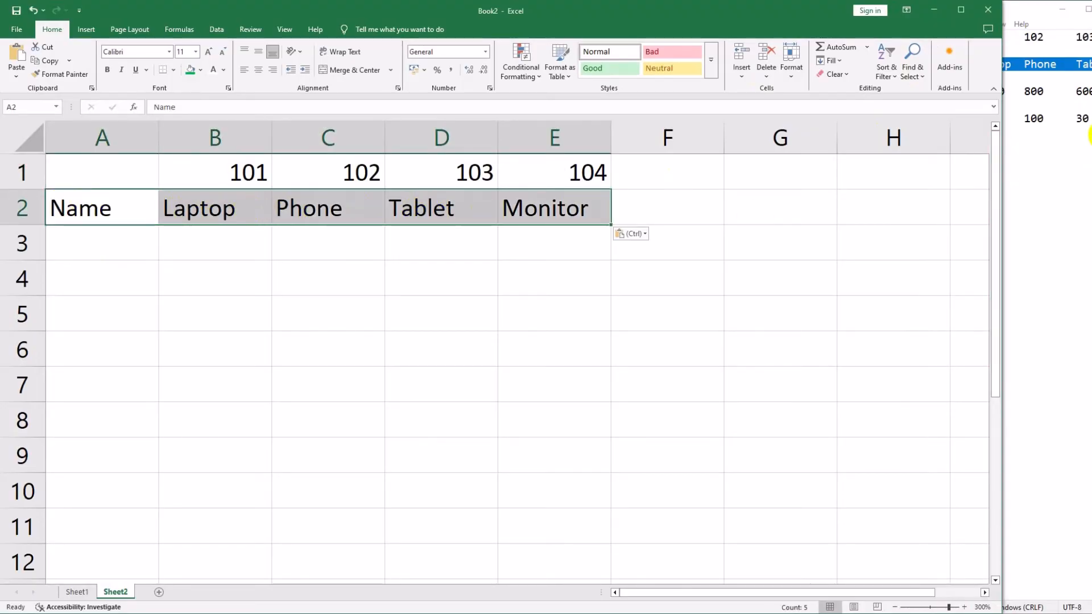
Copy the Price row with 1,200, 800, 600 and 300 from Notepad into row 3, starting at A3
click(1084, 121)
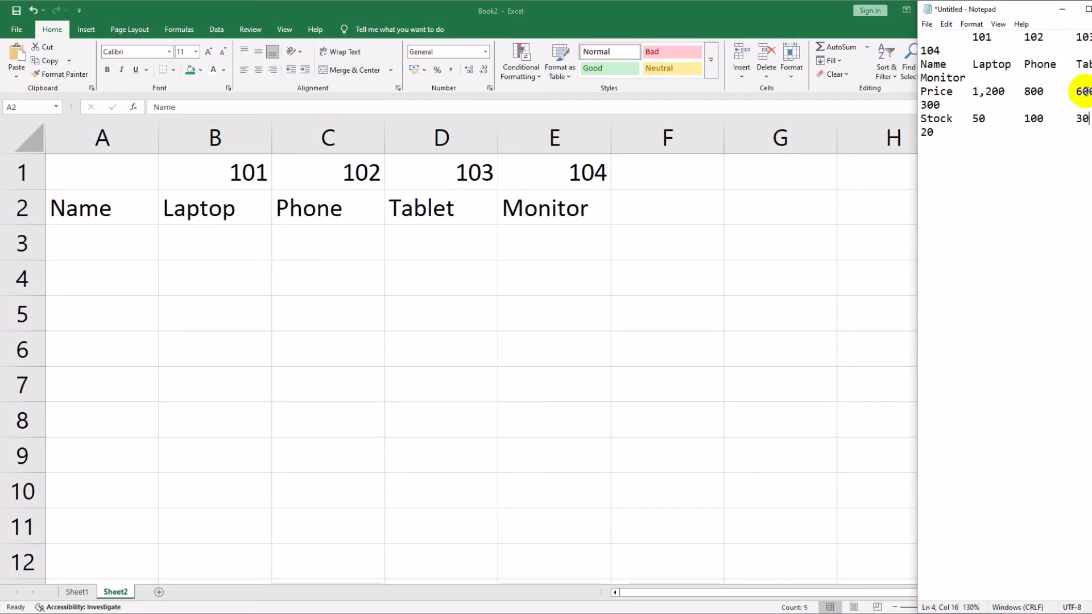
drag(950, 105, 922, 90)
key(ctrl+c)
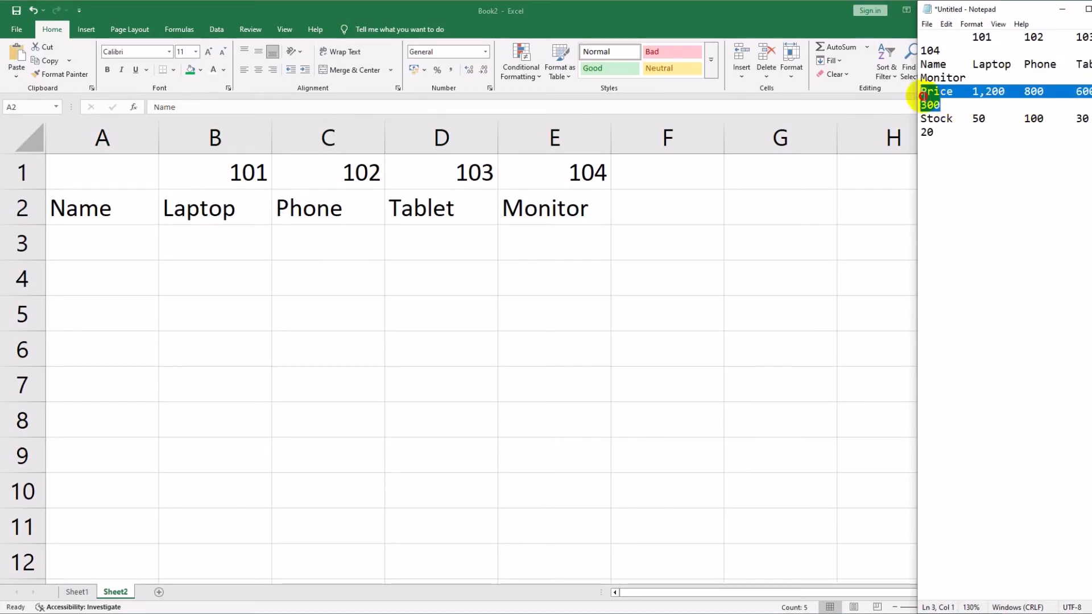
key(alt+Tab)
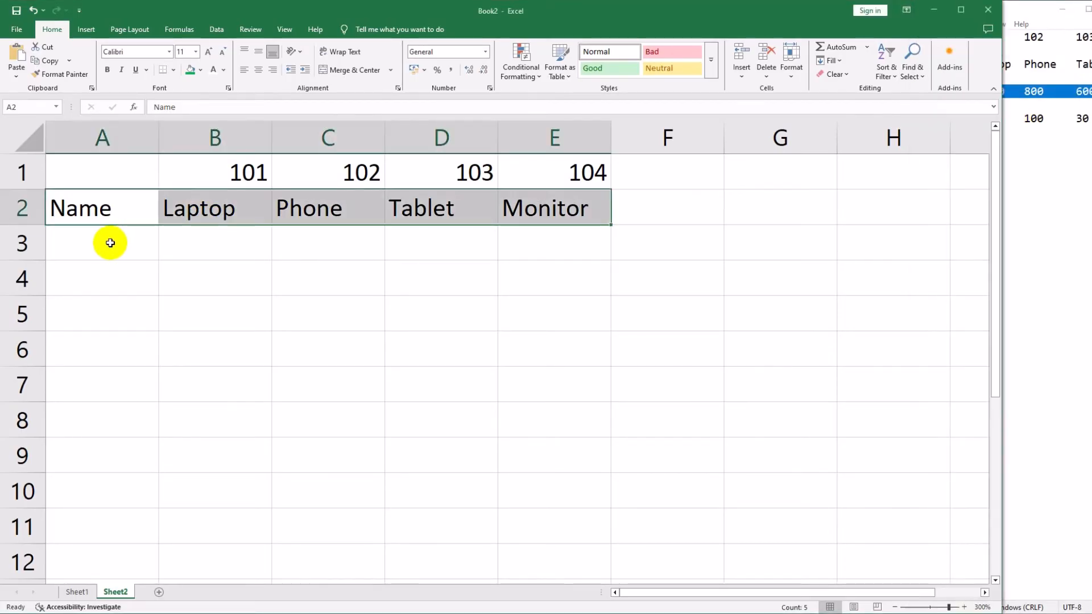
click(111, 243)
key(ctrl+v)
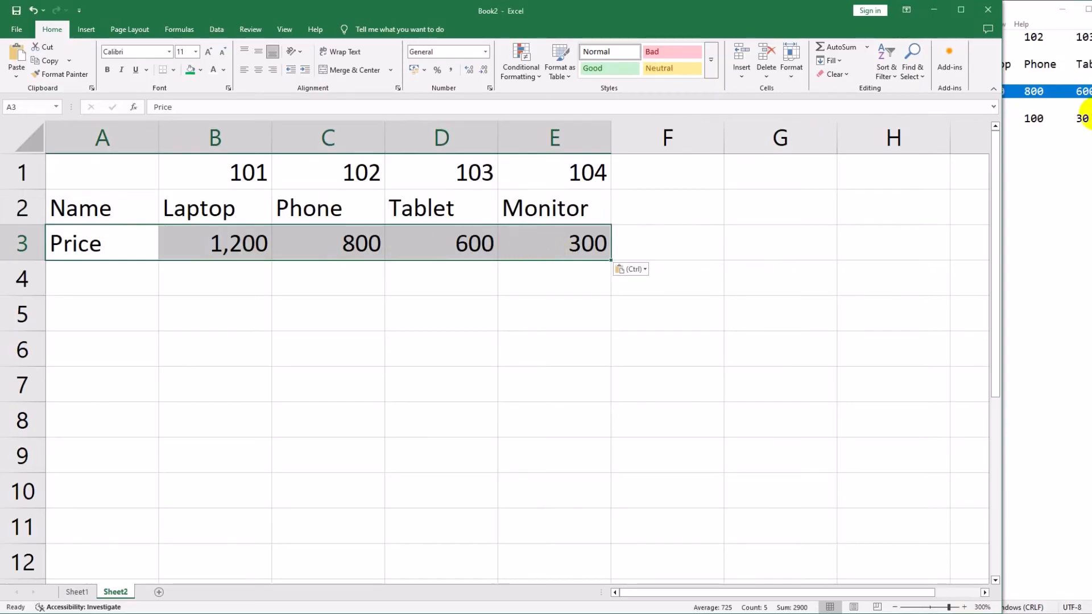
Copy the Stock row with 50, 100, 30 and 20 from Notepad into row 4, starting at A4
click(1083, 119)
drag(936, 132, 920, 124)
key(ctrl+c)
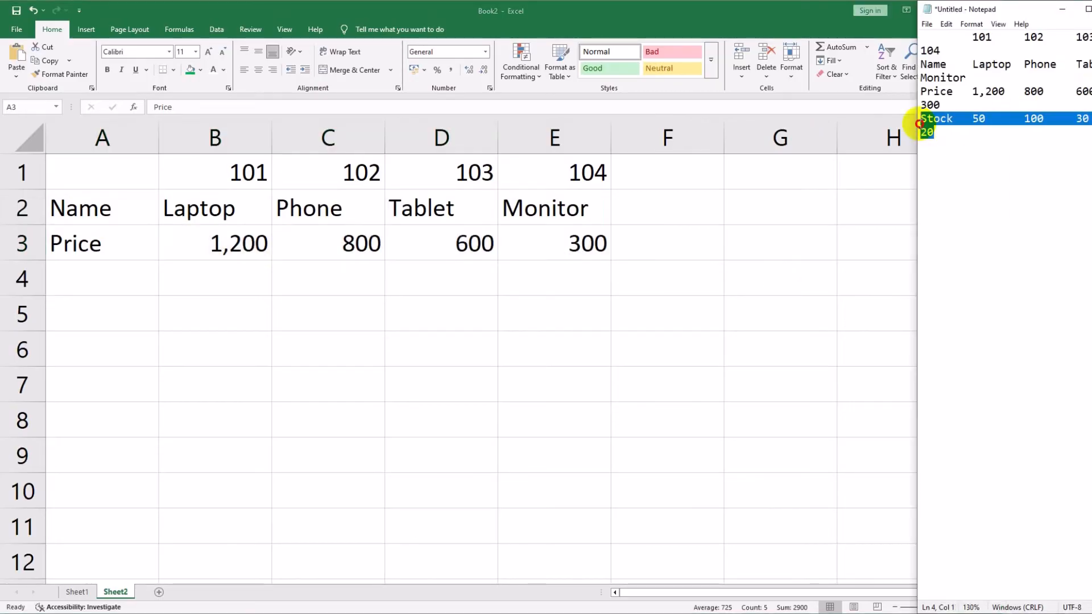
click(95, 280)
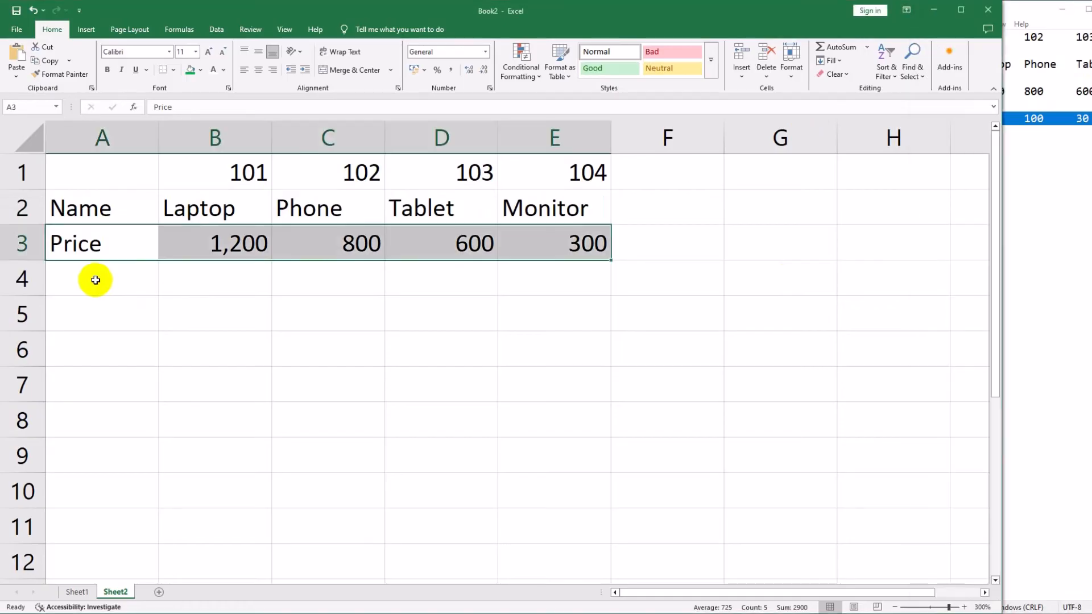
key(ctrl+v)
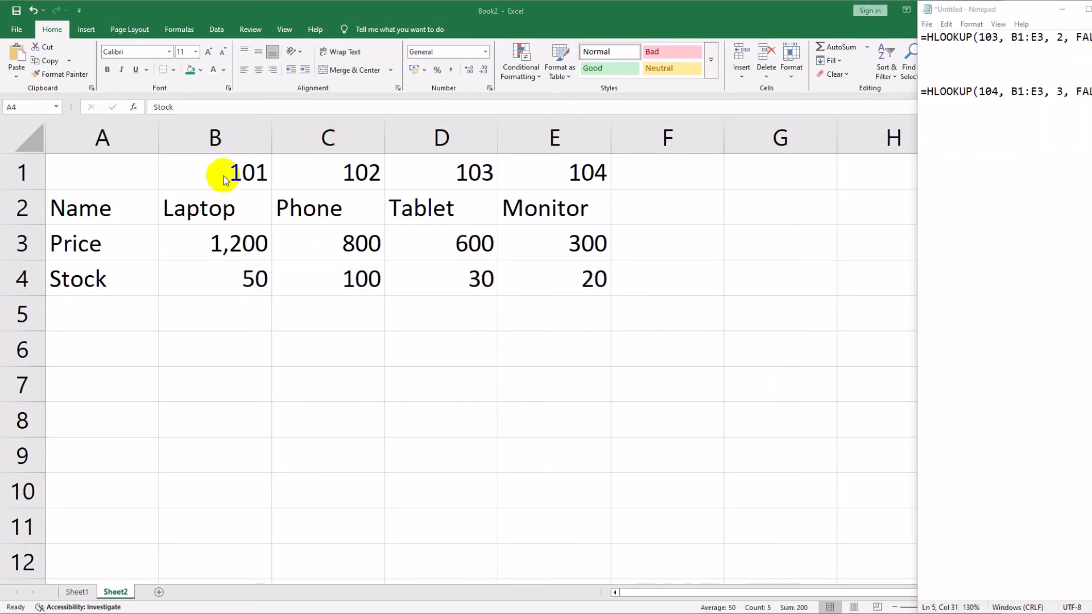
Fill the product ID cells B1 to E1 with the orange theme colour
click(220, 169)
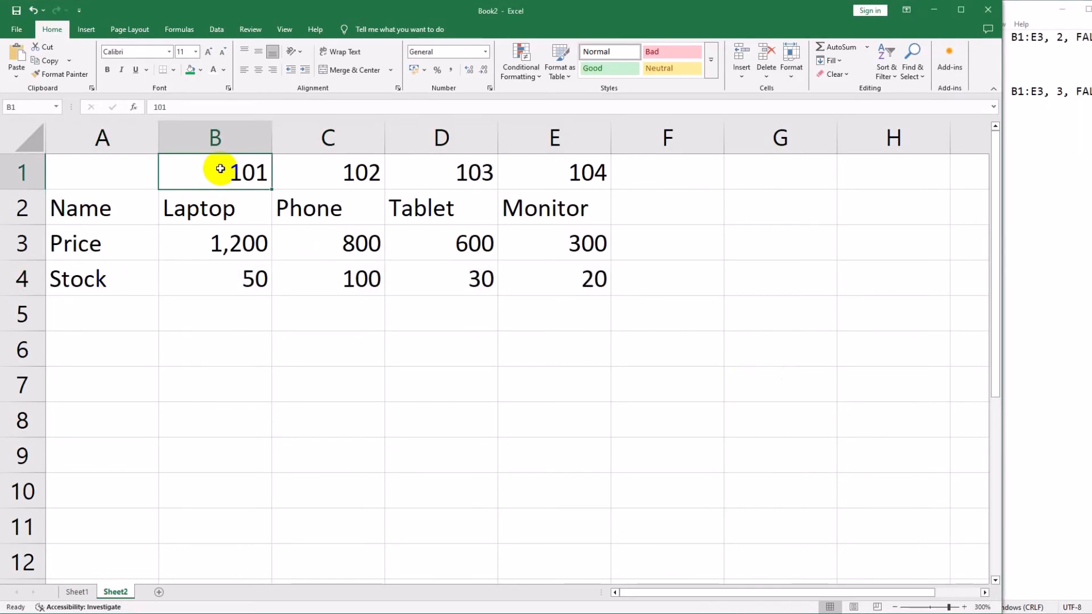
drag(220, 169, 551, 168)
click(202, 70)
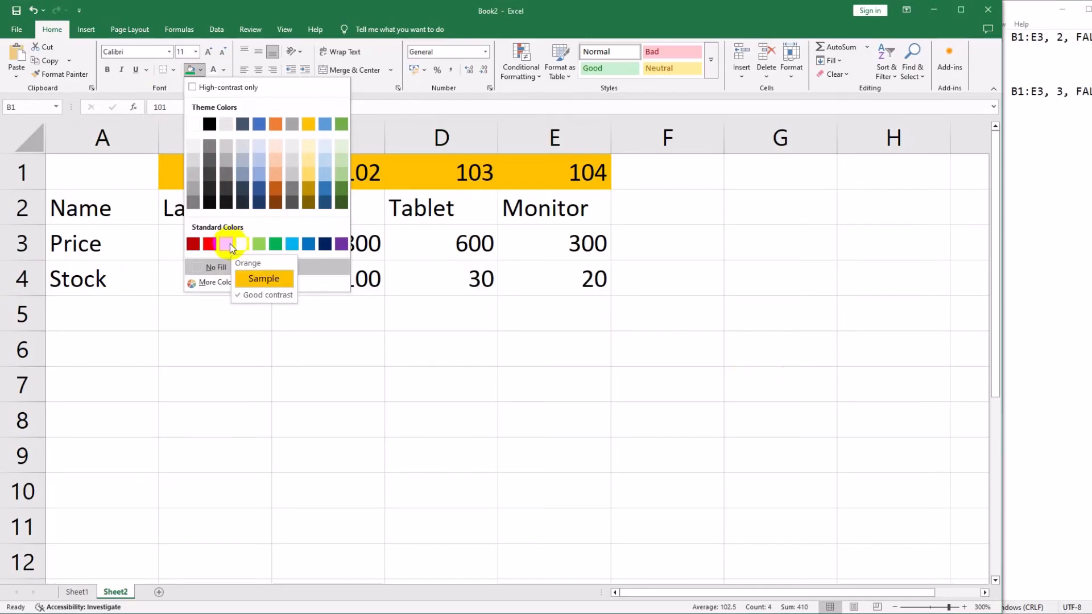
click(279, 245)
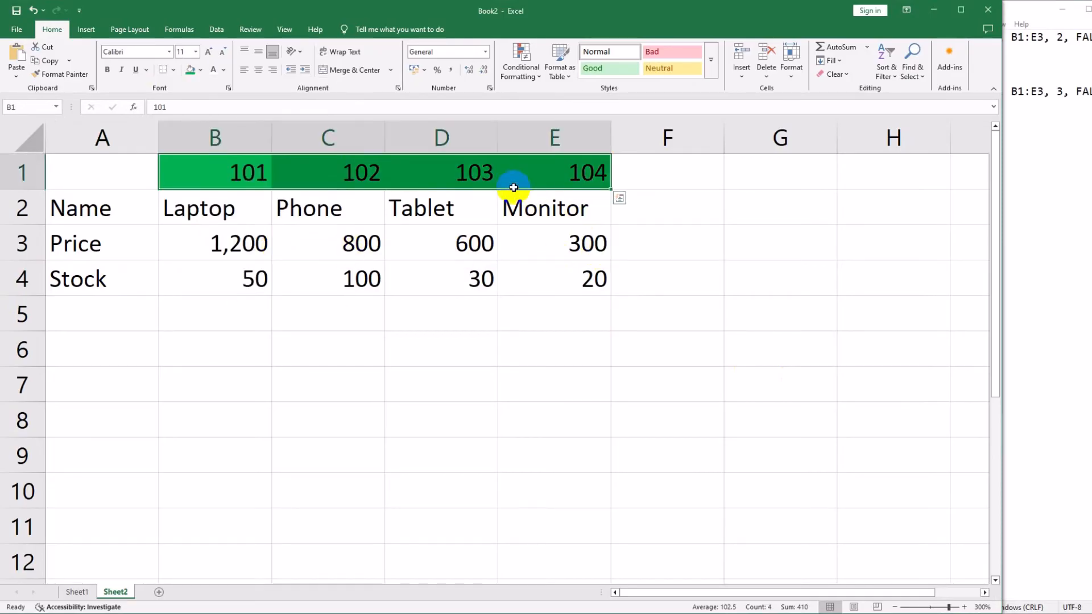
click(200, 69)
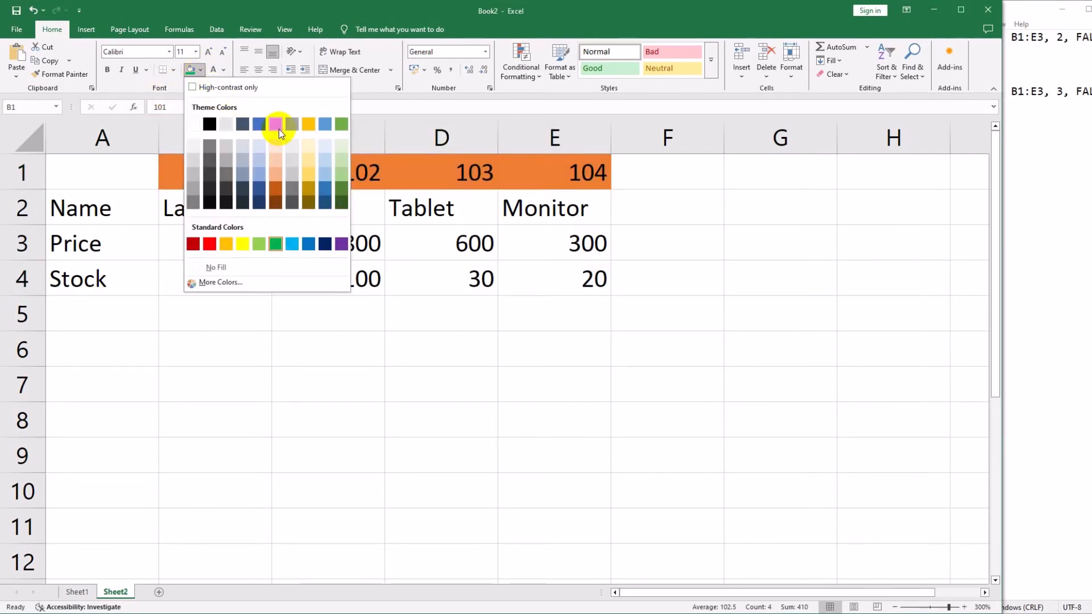
key(Escape)
click(239, 236)
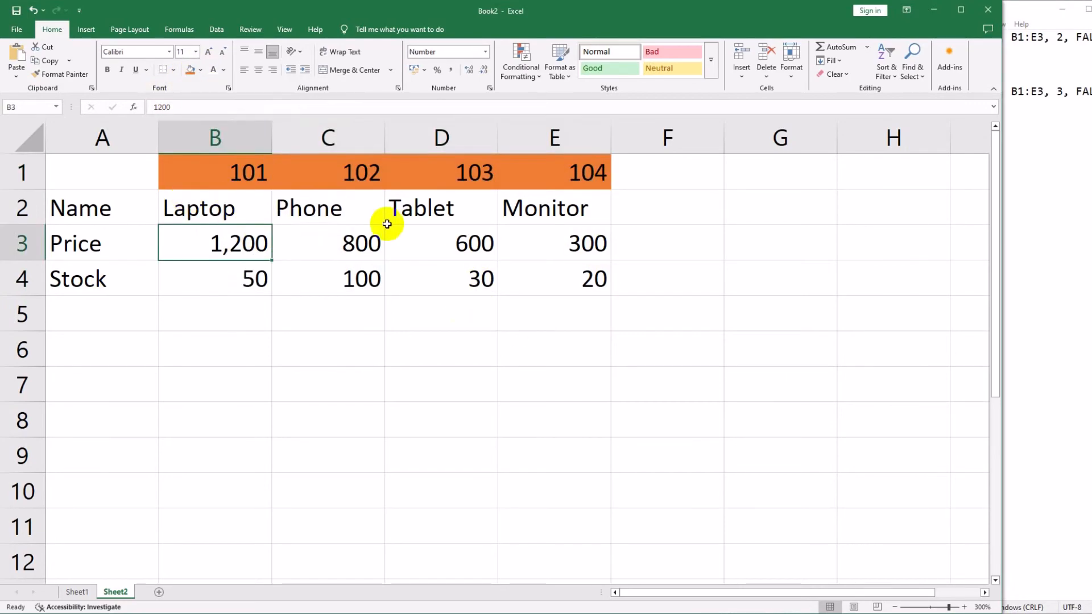
Copy HLOOKUP(103, B1:E3, 2, FALSE) without its equals sign from Notepad into cell F3
click(679, 231)
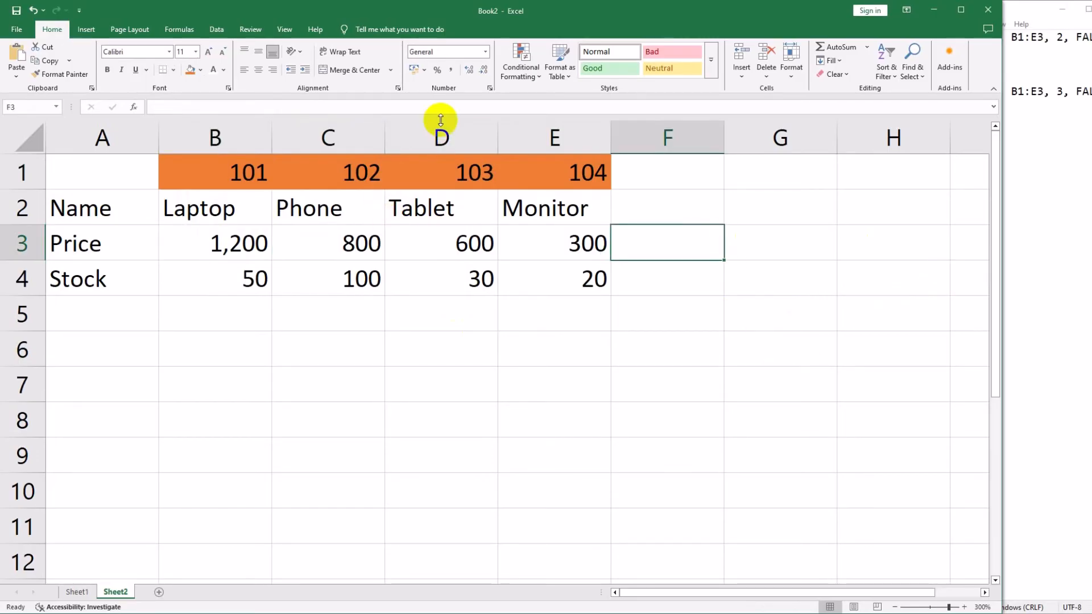
click(443, 173)
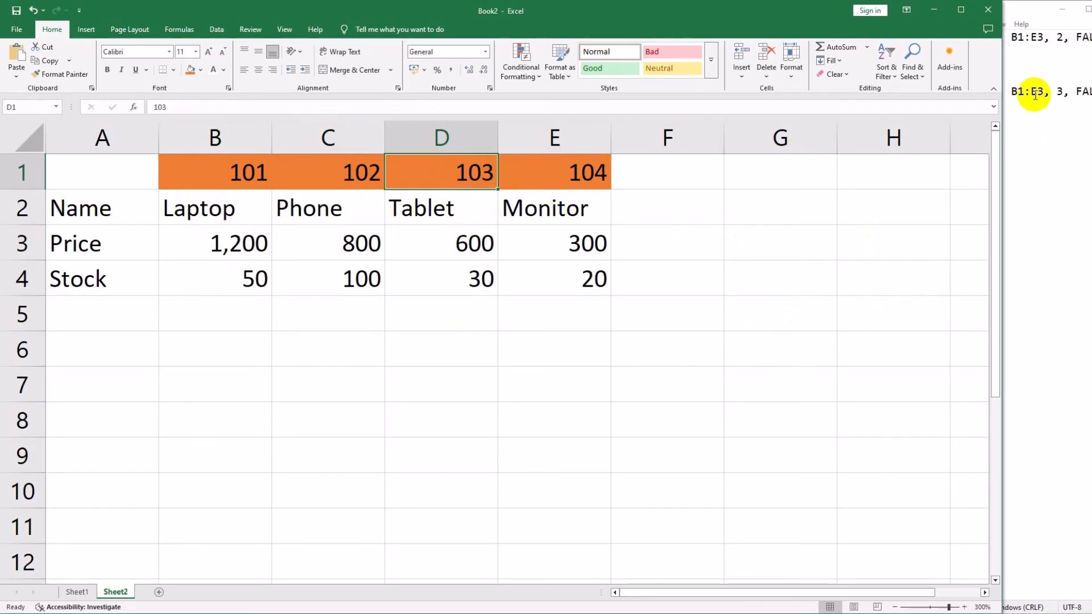
click(1050, 55)
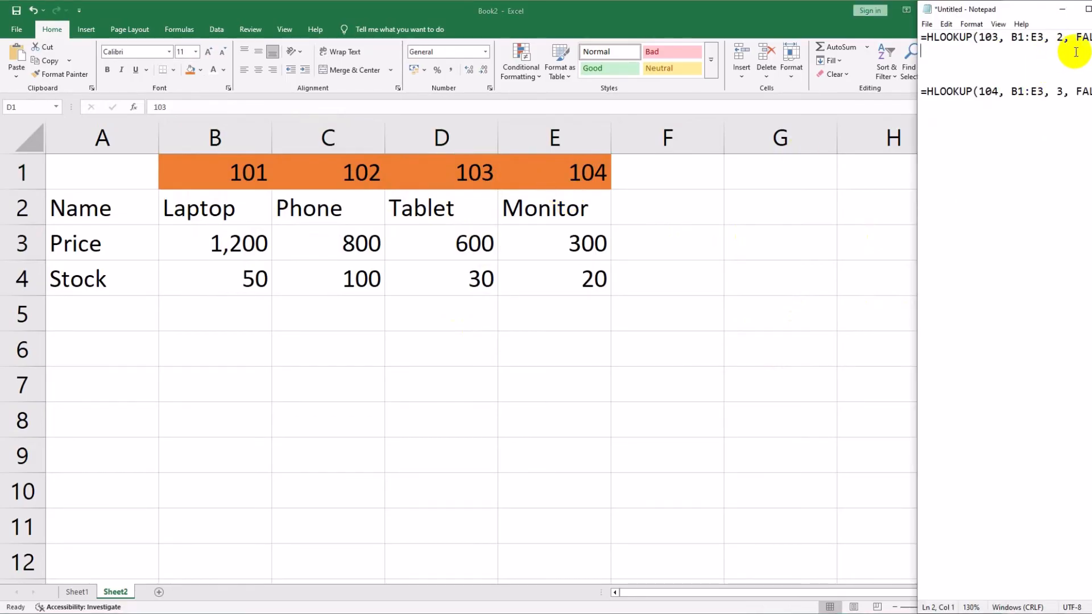
drag(1088, 39, 927, 37)
key(ctrl+c)
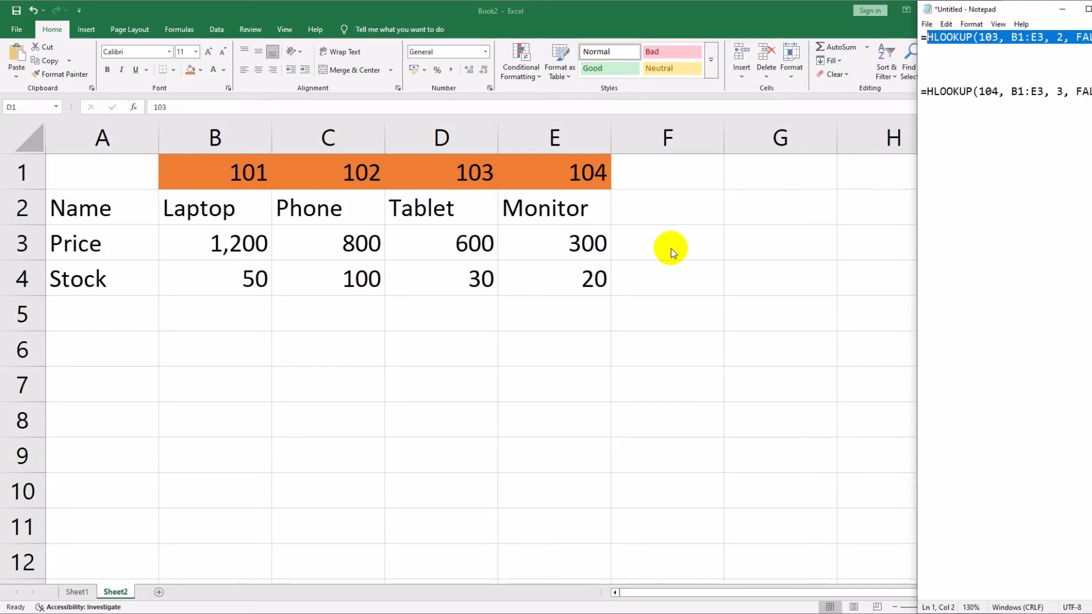
click(657, 244)
key(ctrl+v)
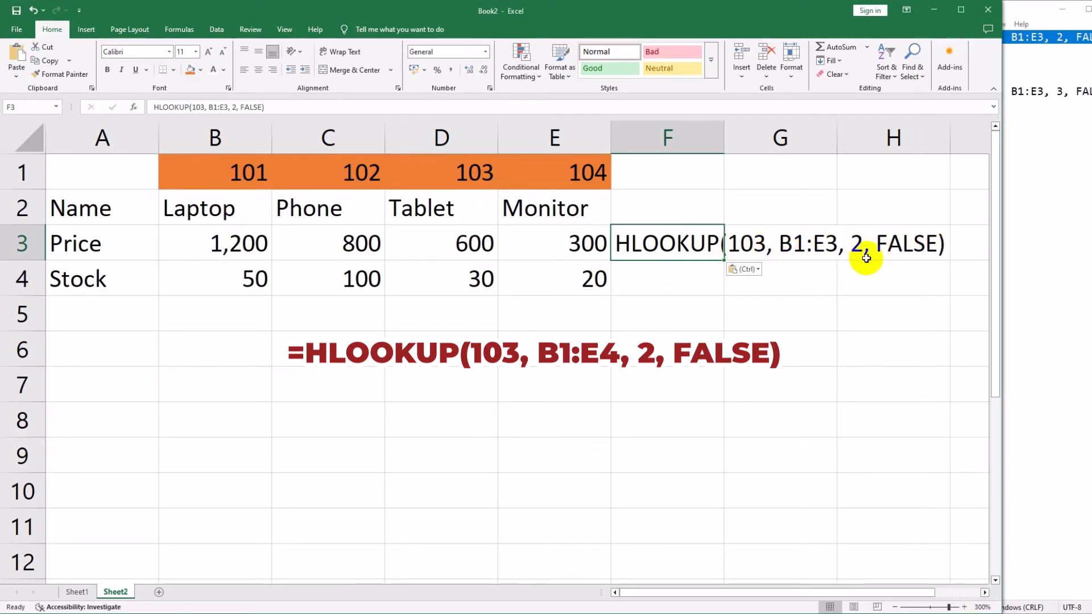
Add the leading equals sign to the F3 entry and confirm it as =HLOOKUP(103, B1:E3, 2, FALSE)
double_click(623, 241)
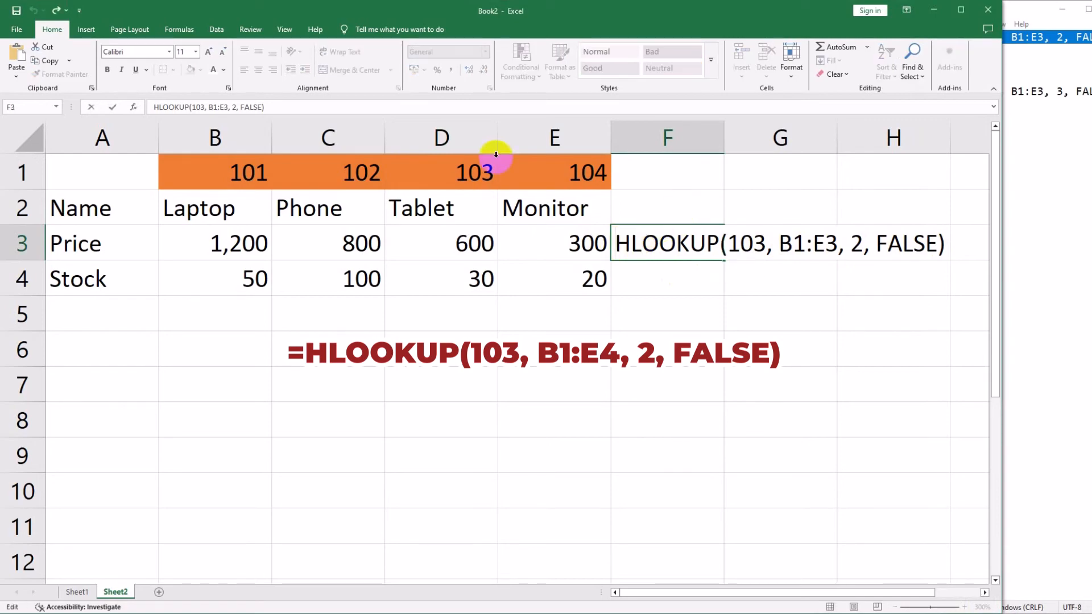
text(=)
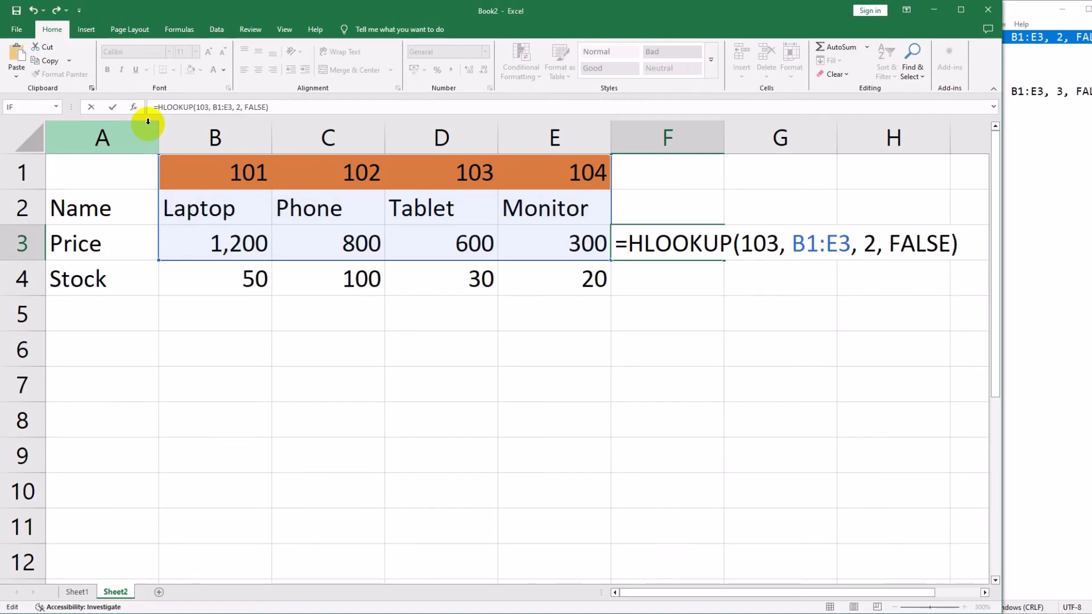
key(Return)
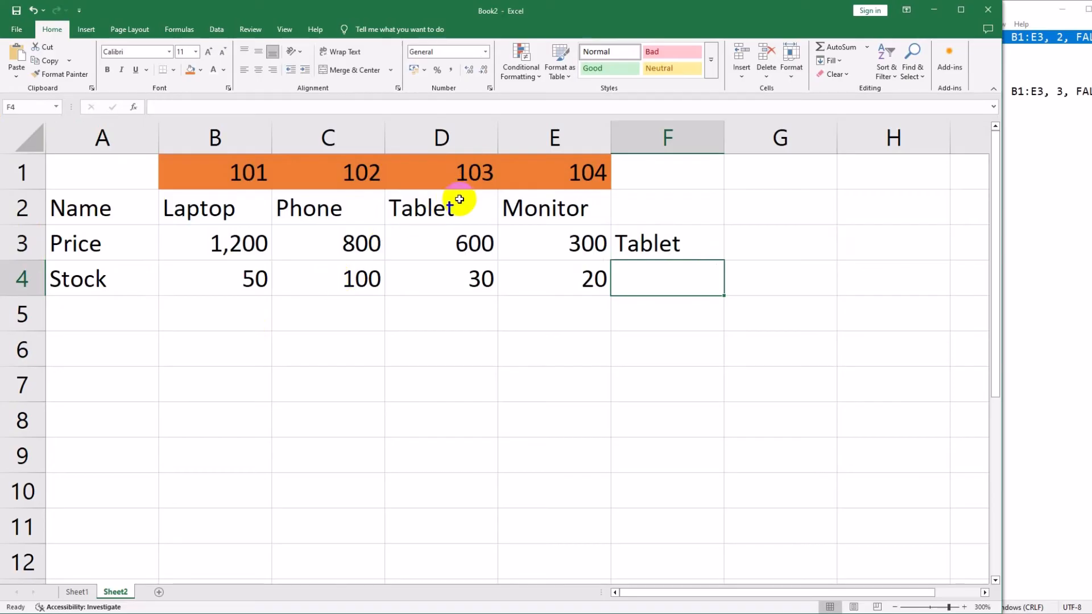
click(626, 239)
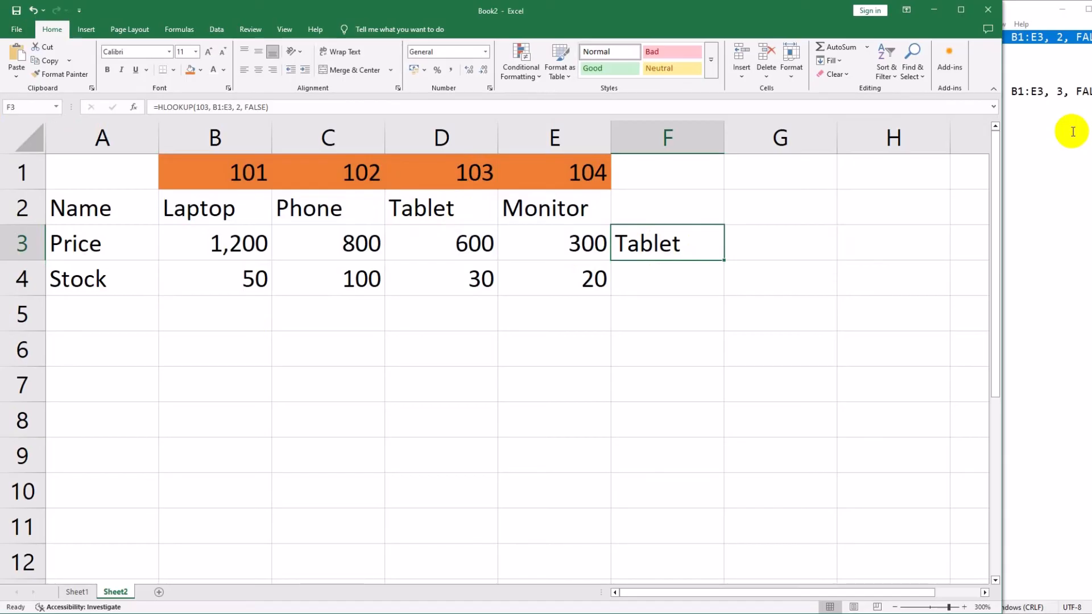
Copy HLOOKUP(104, B1:E3, 3, FALSE) without its equals sign from Notepad into cell G3
click(772, 250)
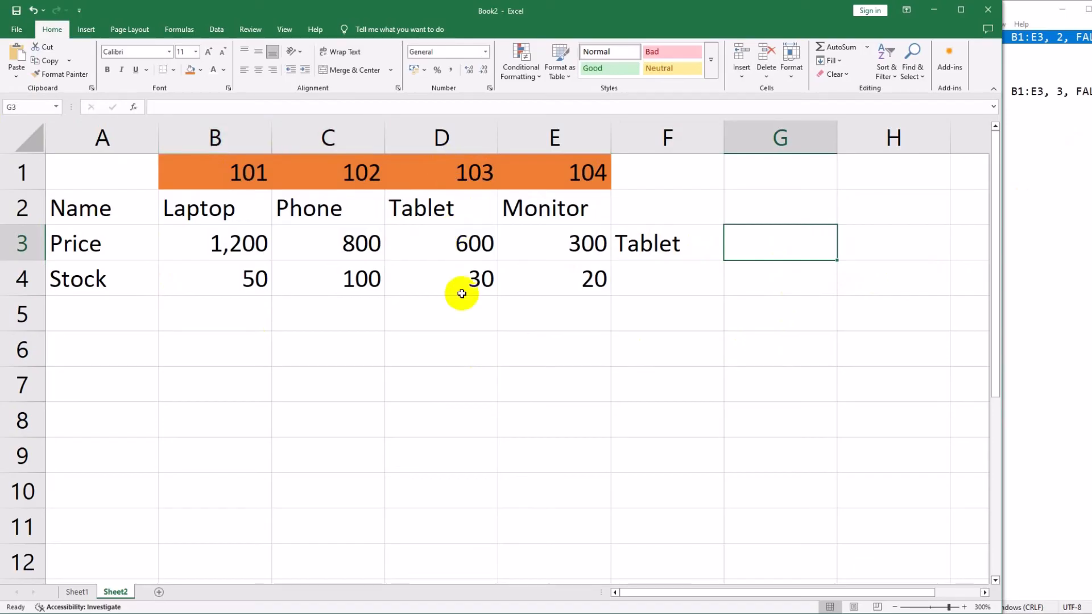
click(1058, 126)
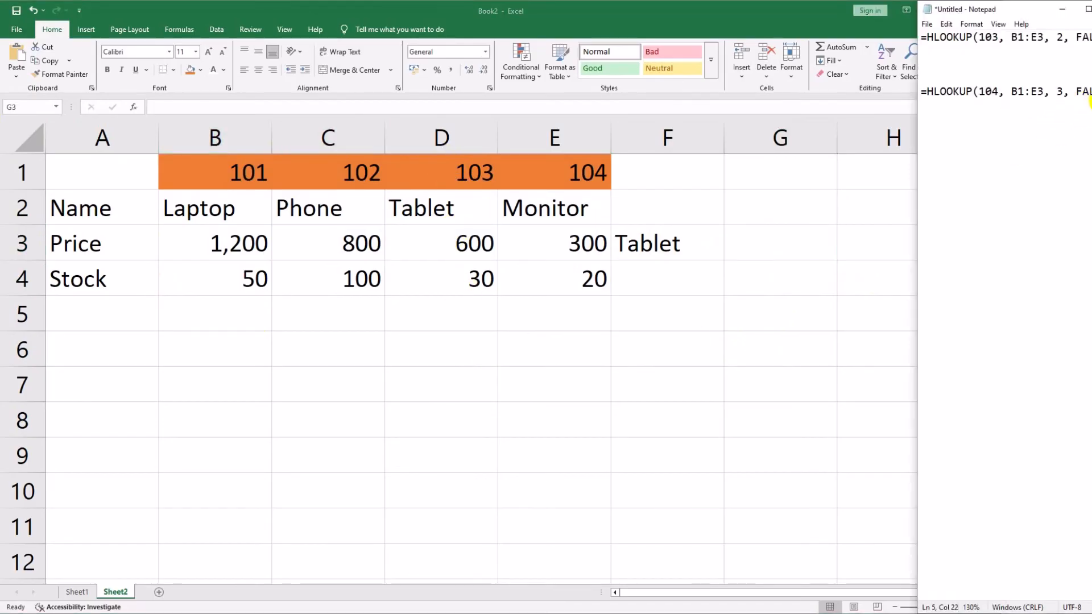
drag(1090, 99, 931, 91)
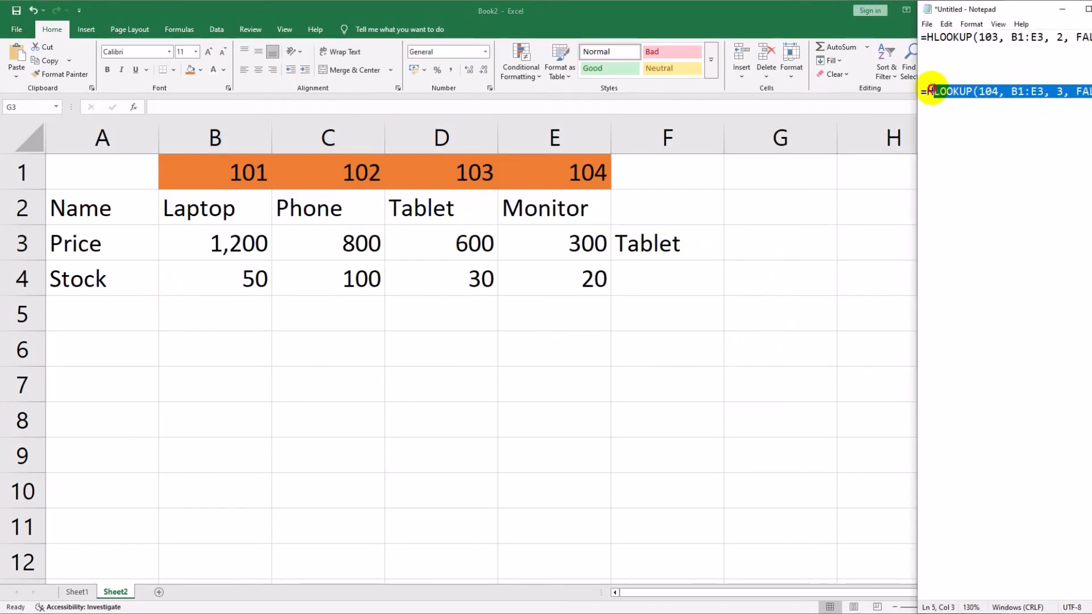
click(746, 247)
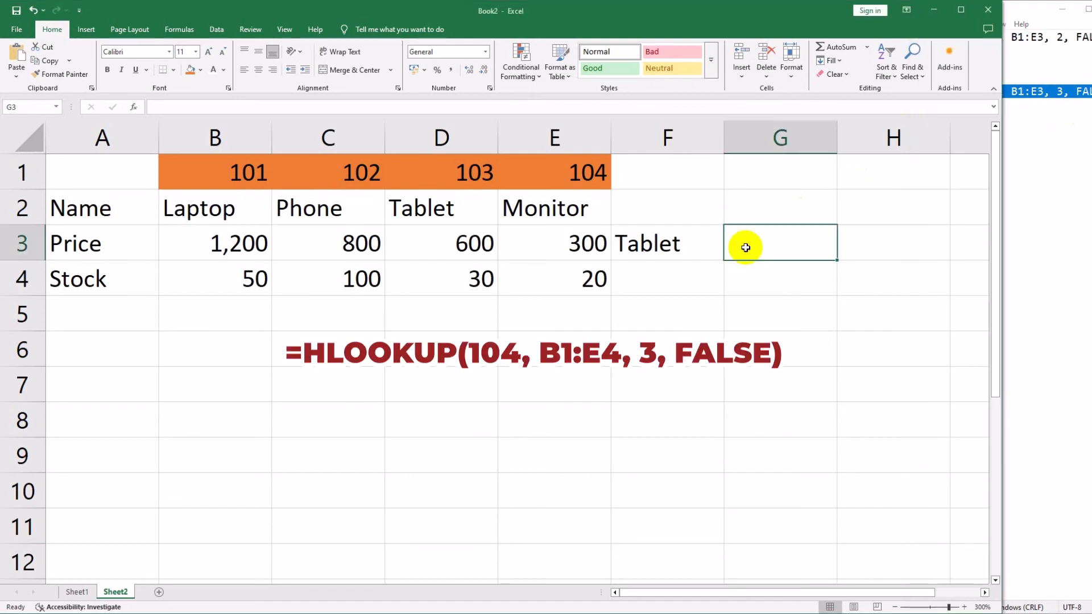
text(HLOOKUP(104, B1:E3, 3, FALSE))
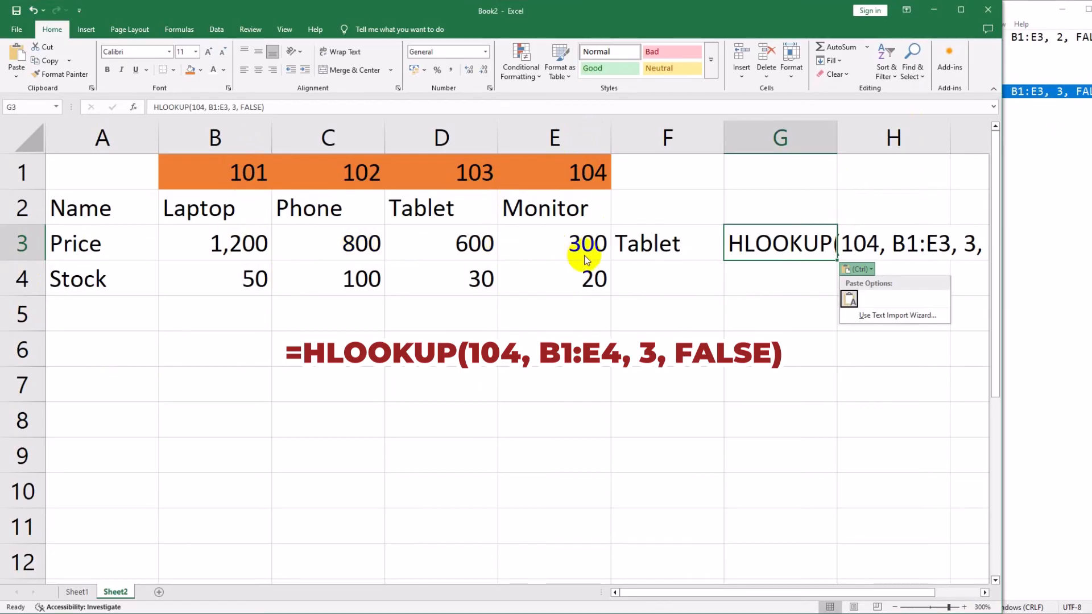
Add the leading equals sign to the G3 entry and confirm it as =HLOOKUP(104, B1:E3, 3, FALSE)
click(735, 243)
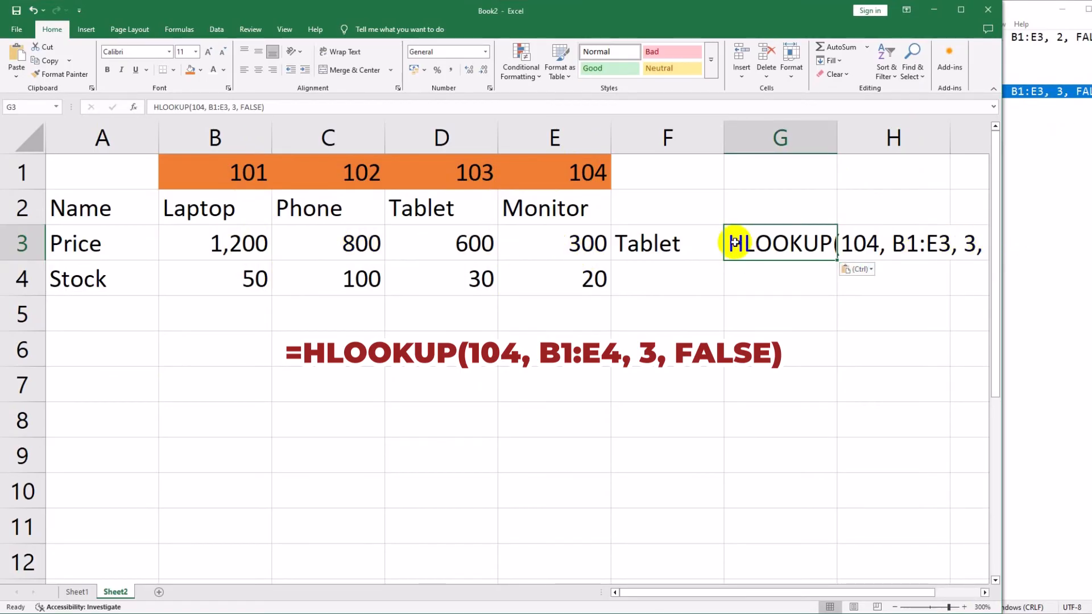
double_click(735, 243)
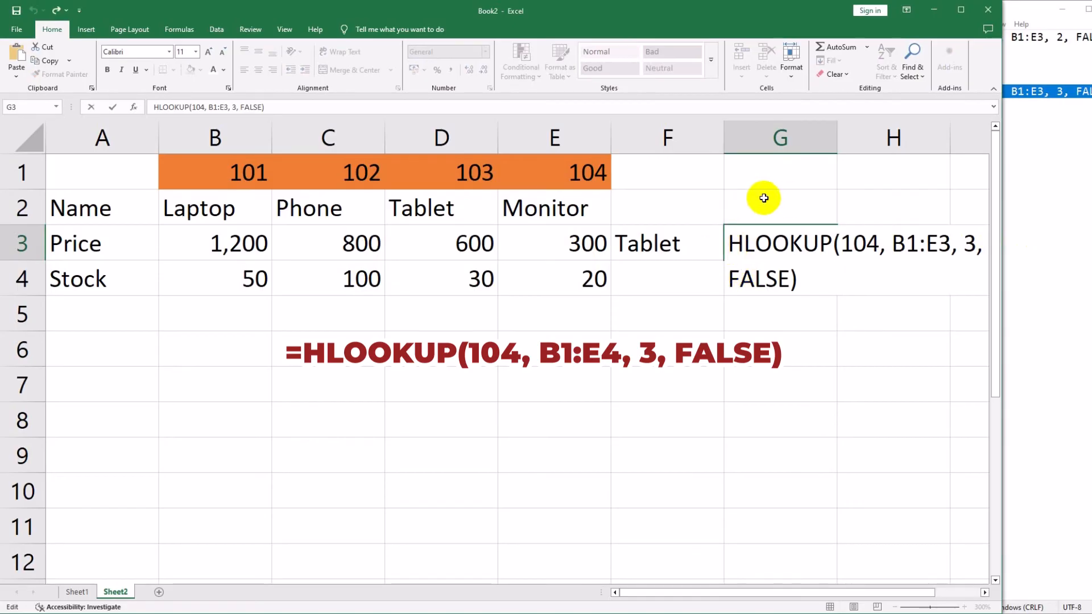
text(=)
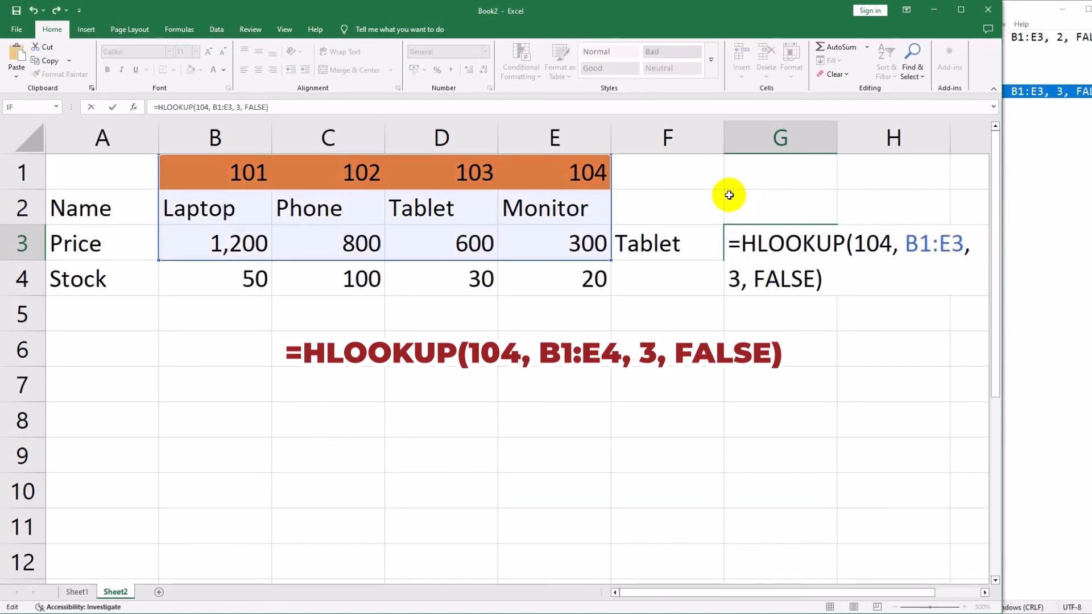
key(Return)
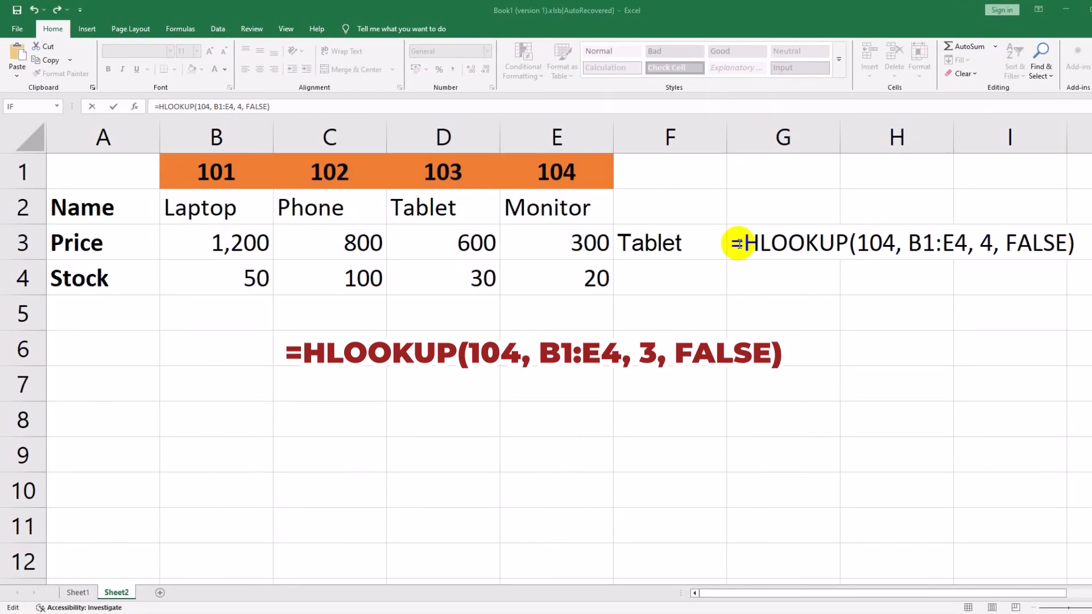
Confirm the formula in cell G3 as =HLOOKUP(104, B1:E4, 4, FALSE)
click(741, 243)
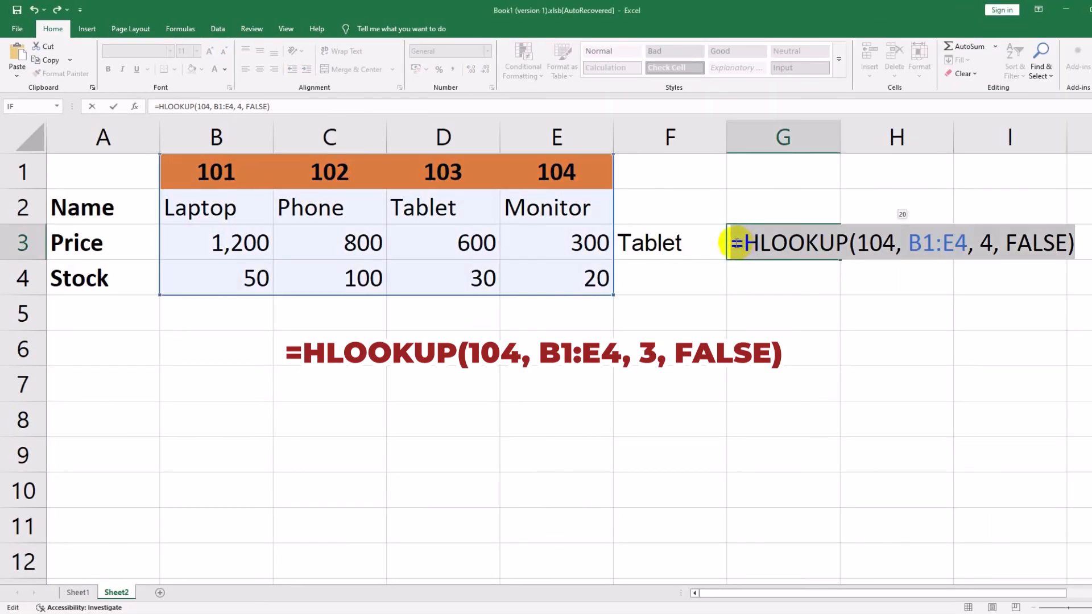
click(735, 244)
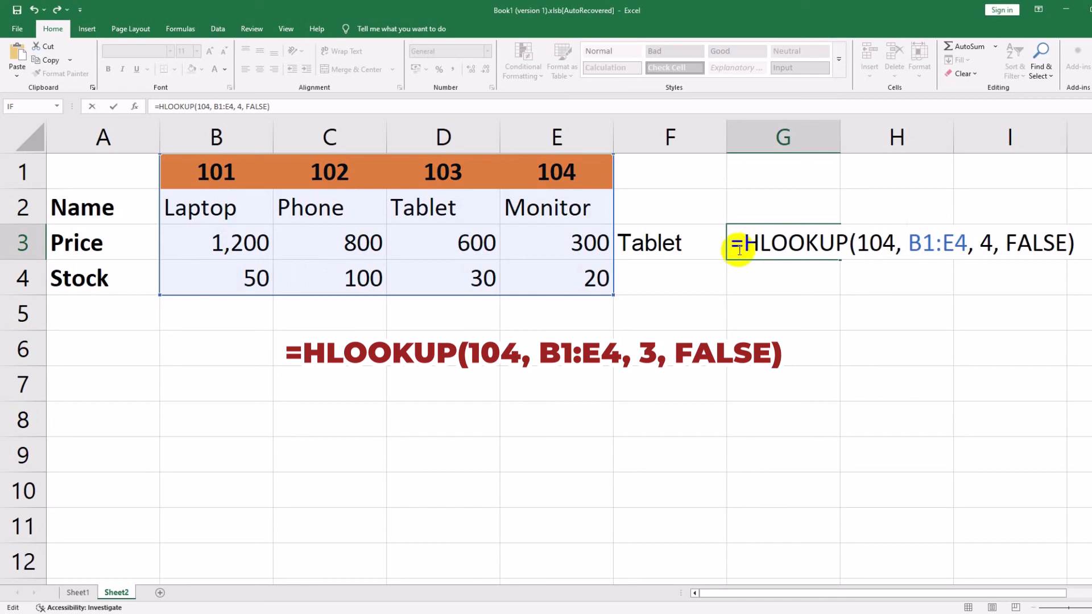
key(Return)
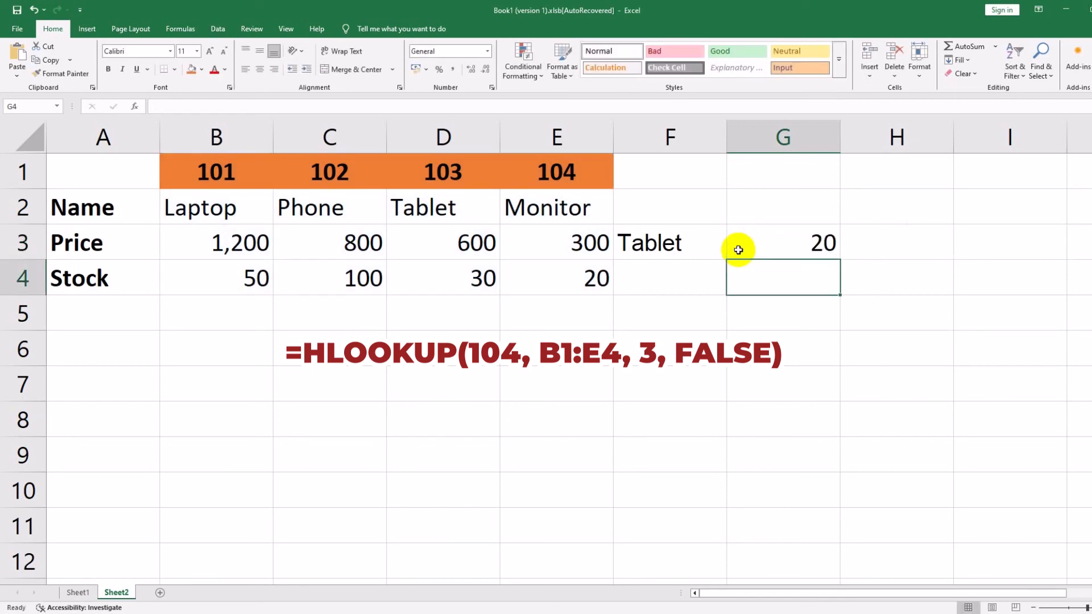
click(737, 244)
Fill the two HLOOKUP result cells F3 and G3 with orange
click(698, 238)
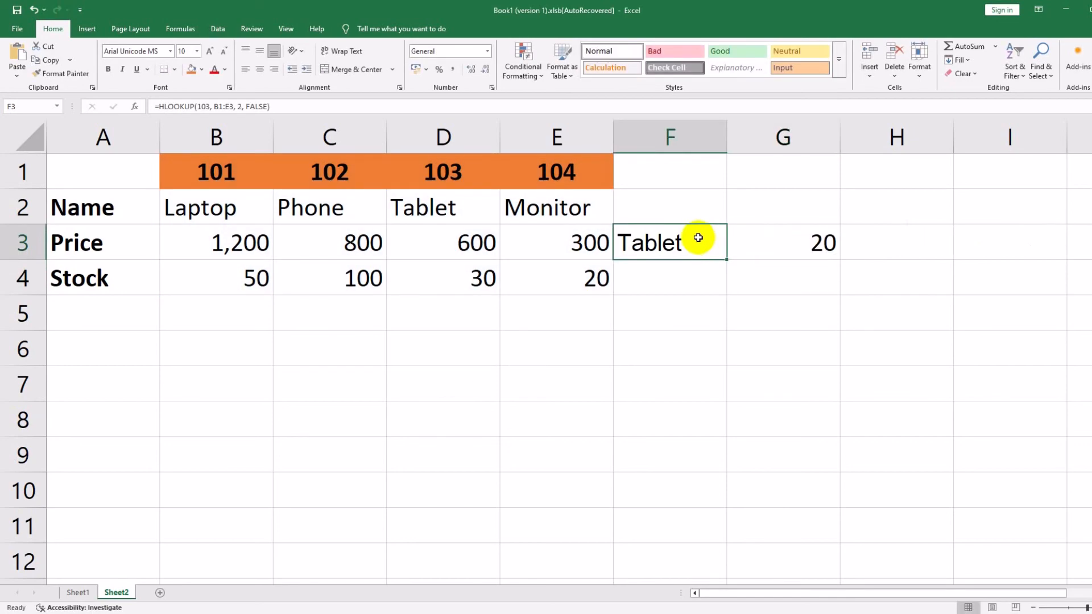
drag(724, 237, 768, 239)
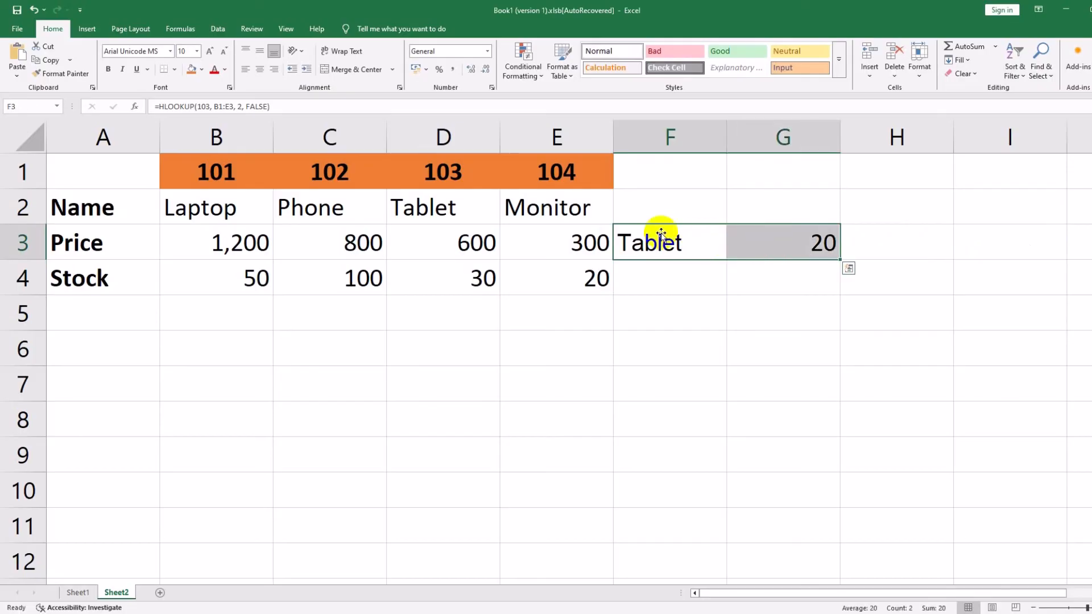
click(191, 69)
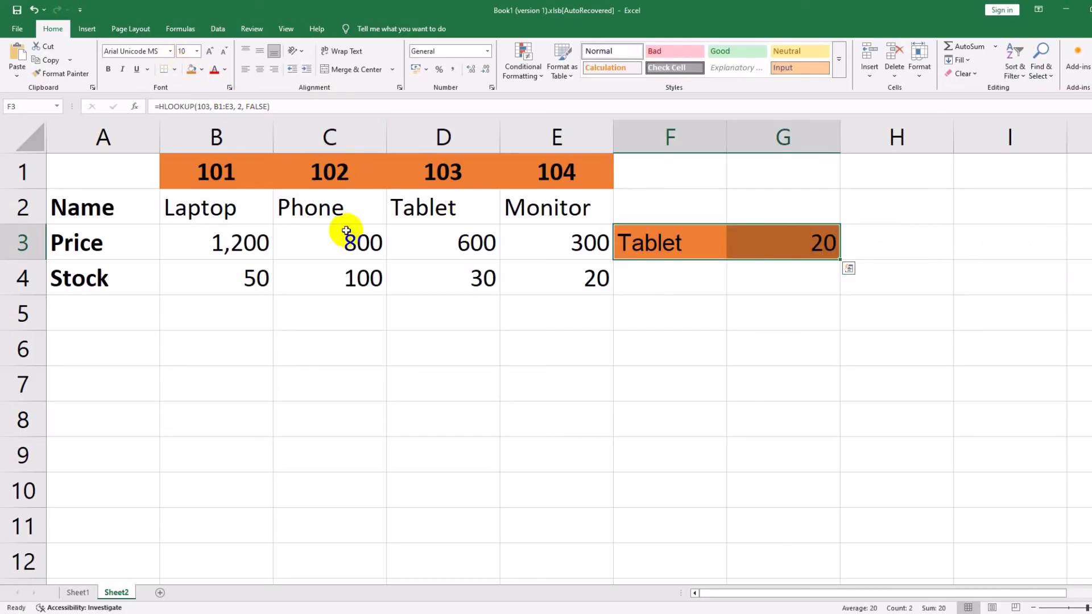
click(760, 289)
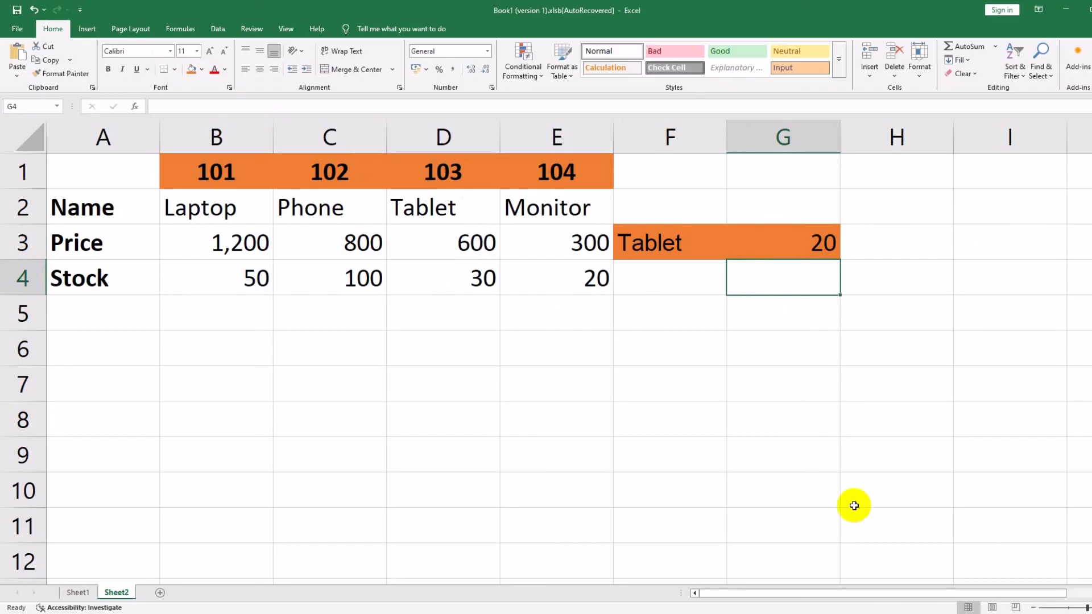